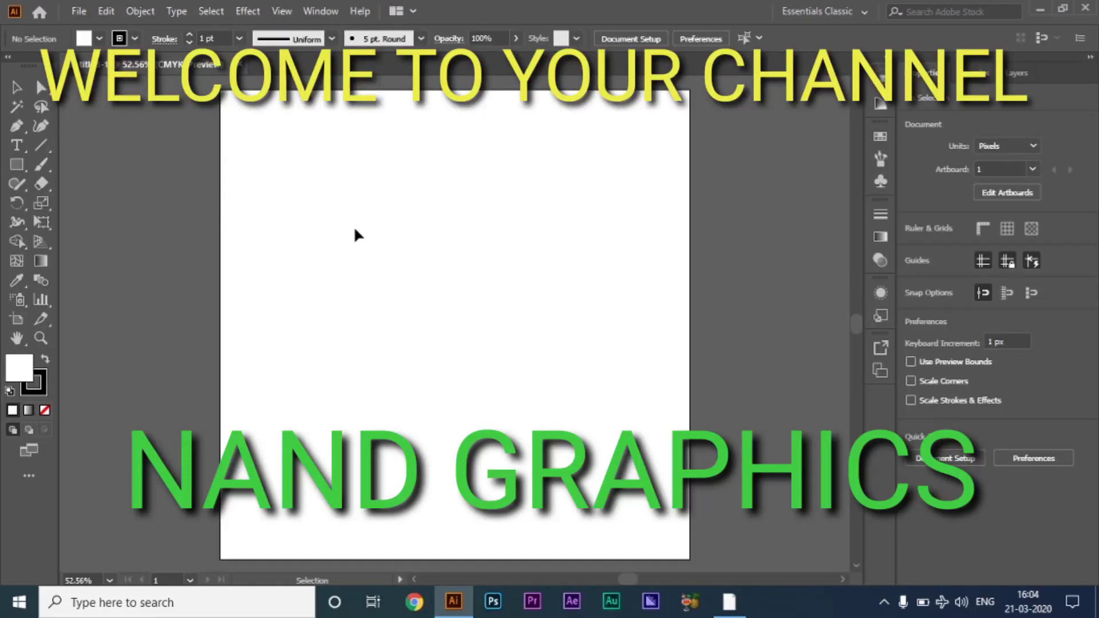
Switch to the Ellipse tool from the Rectangle tool flyout
right_click(18, 163)
left_click(75, 204)
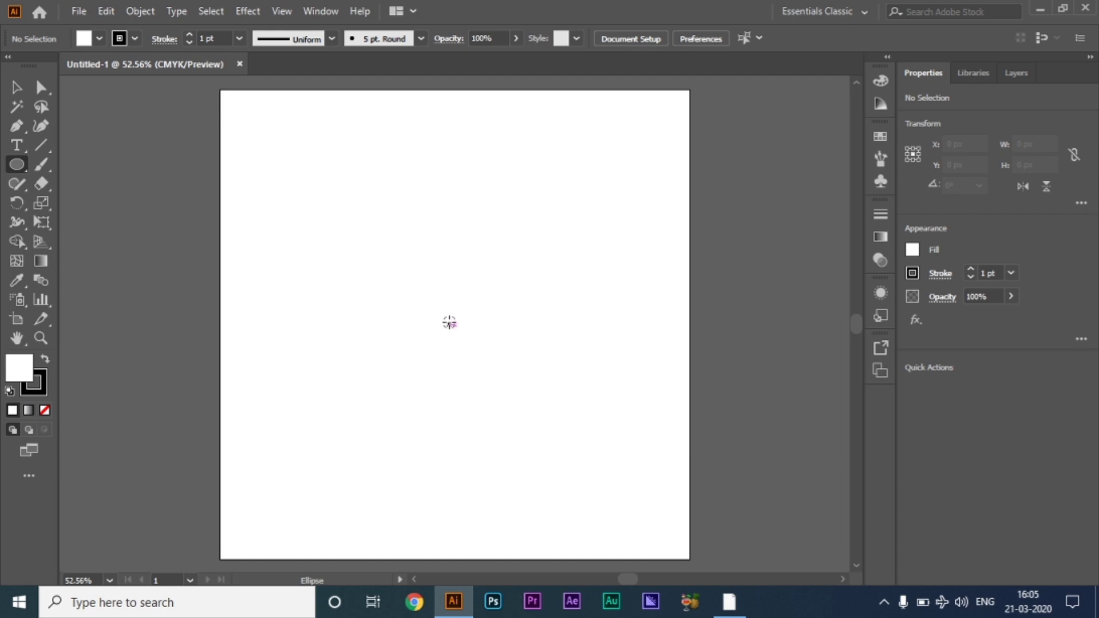
Draw a circle centred on the artboard with no stroke and a bright green fill
left_click_drag(449, 324, 584, 424)
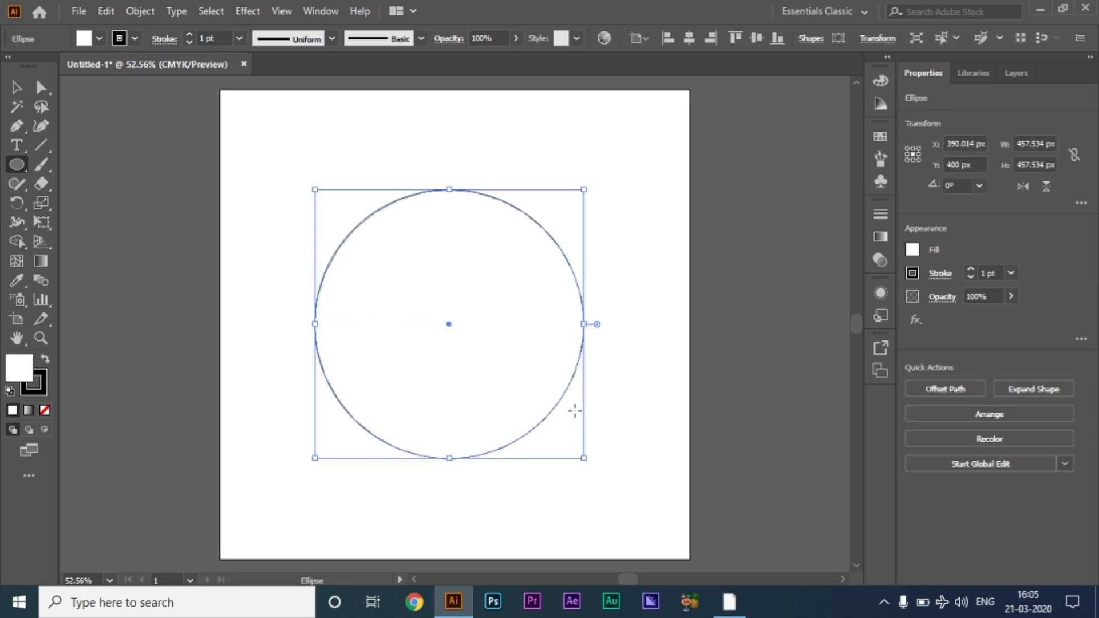
left_click(44, 410)
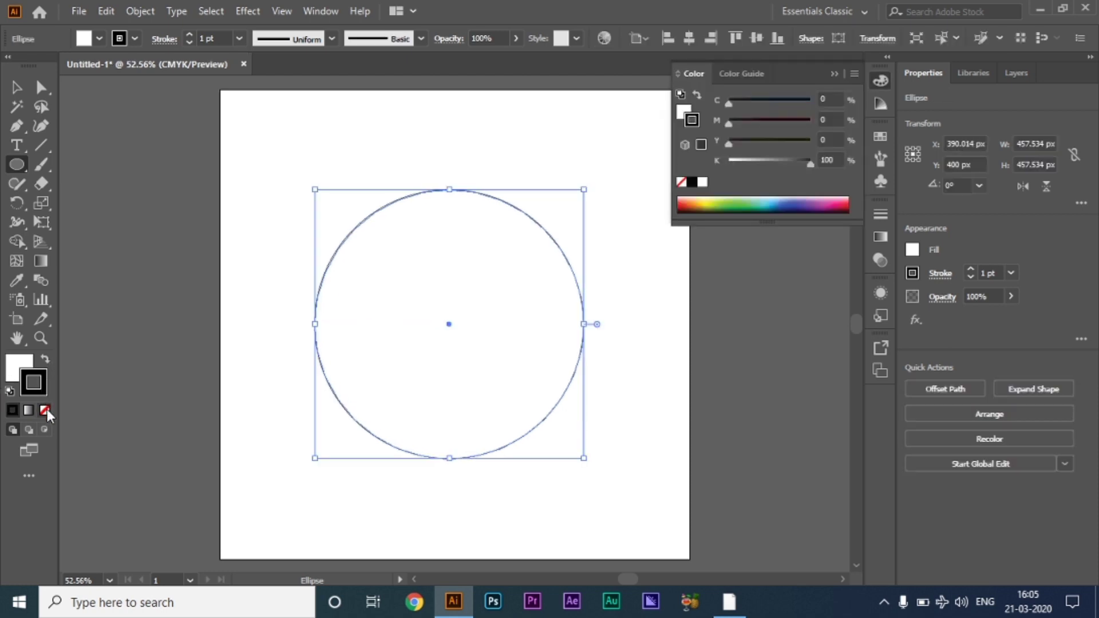
left_click(12, 375)
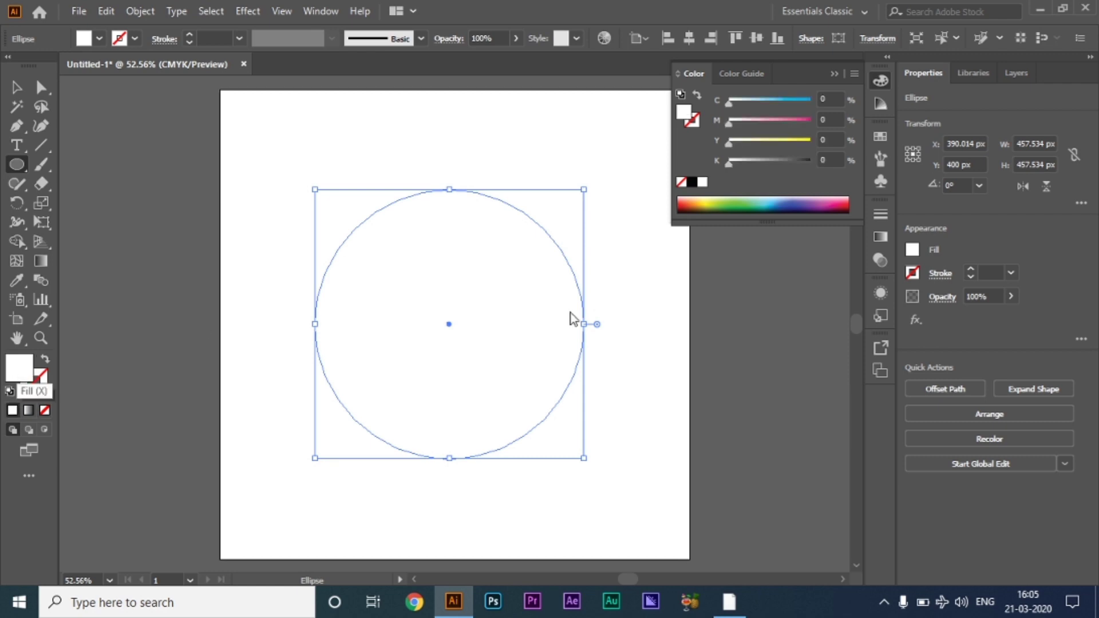
double_click(684, 113)
left_click(820, 234)
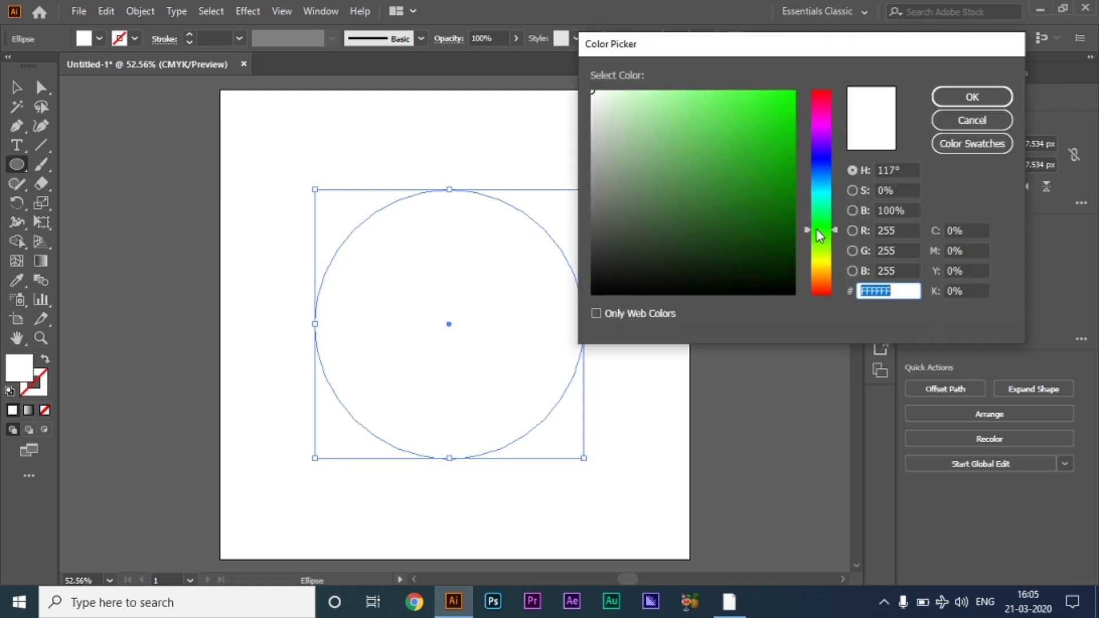
mouse_move(775, 121)
left_mouse_down()
mouse_move(806, 90)
mouse_move(806, 108)
left_mouse_up()
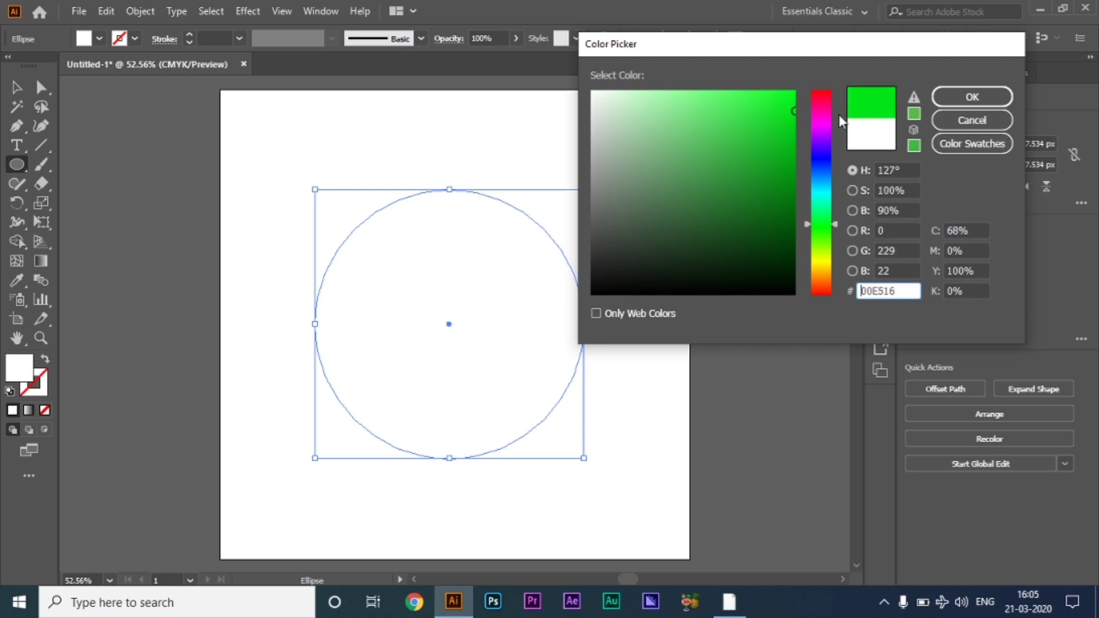
left_click(973, 97)
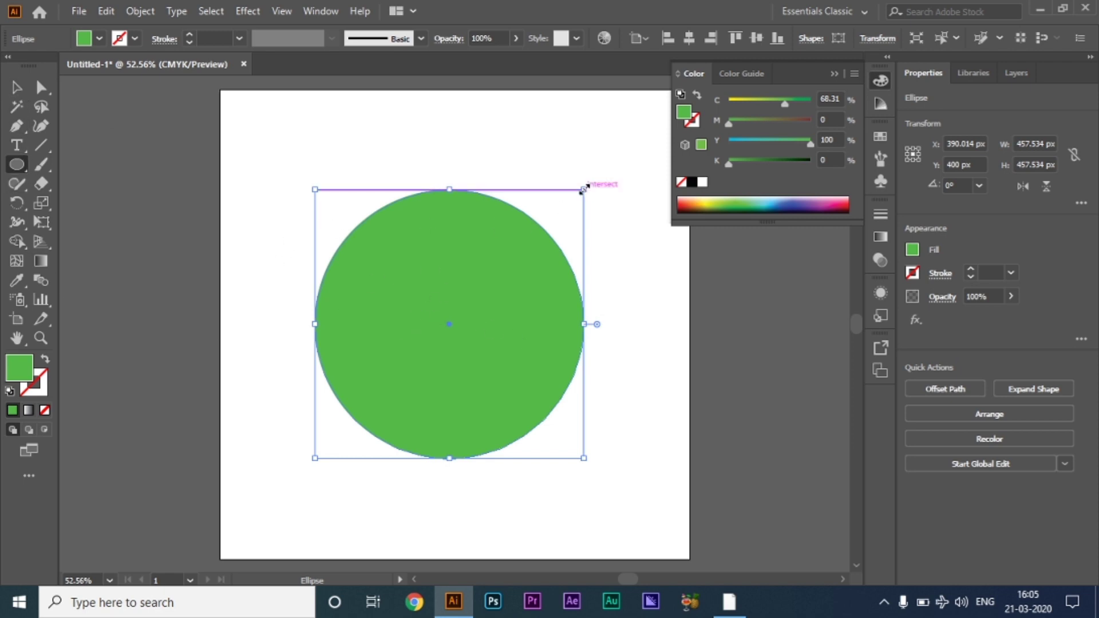
Enlarge the green circle to 550.11 × 550.11 px and select it
left_click_drag(583, 190, 611, 162)
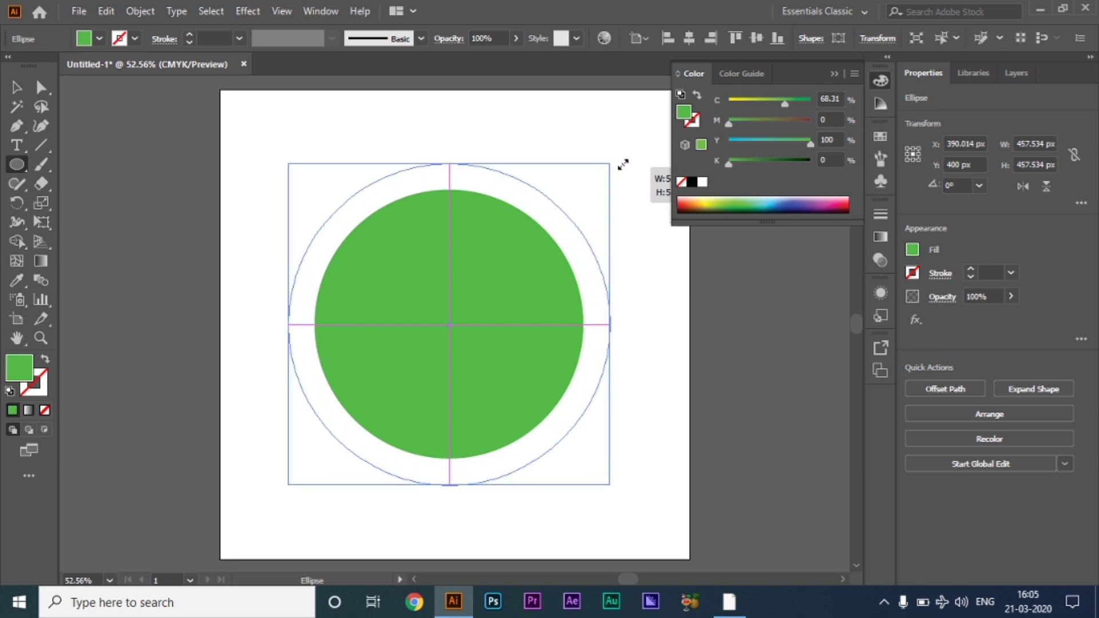
left_click(25, 90)
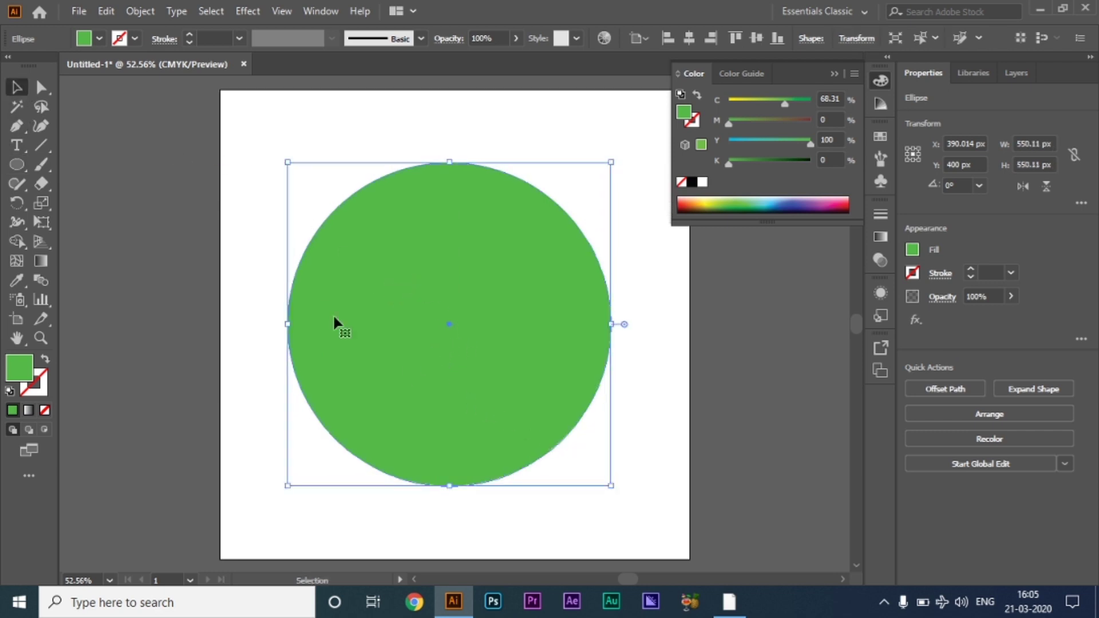
left_click_drag(261, 136, 562, 424)
Lock the green circle with Object > Lock > Selection
left_click(139, 11)
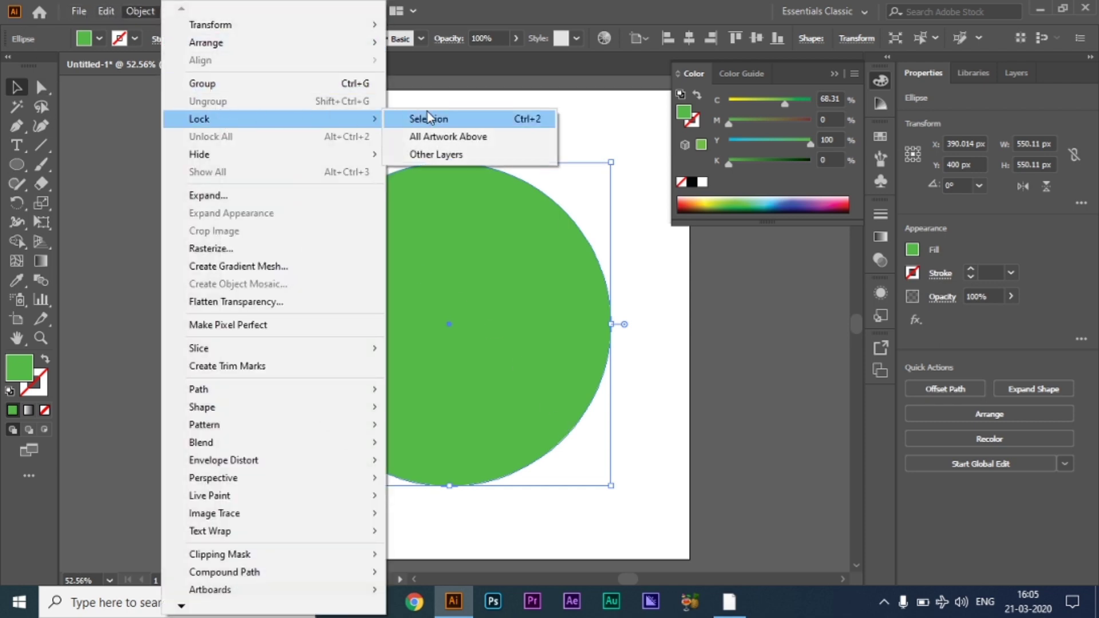
left_click(448, 120)
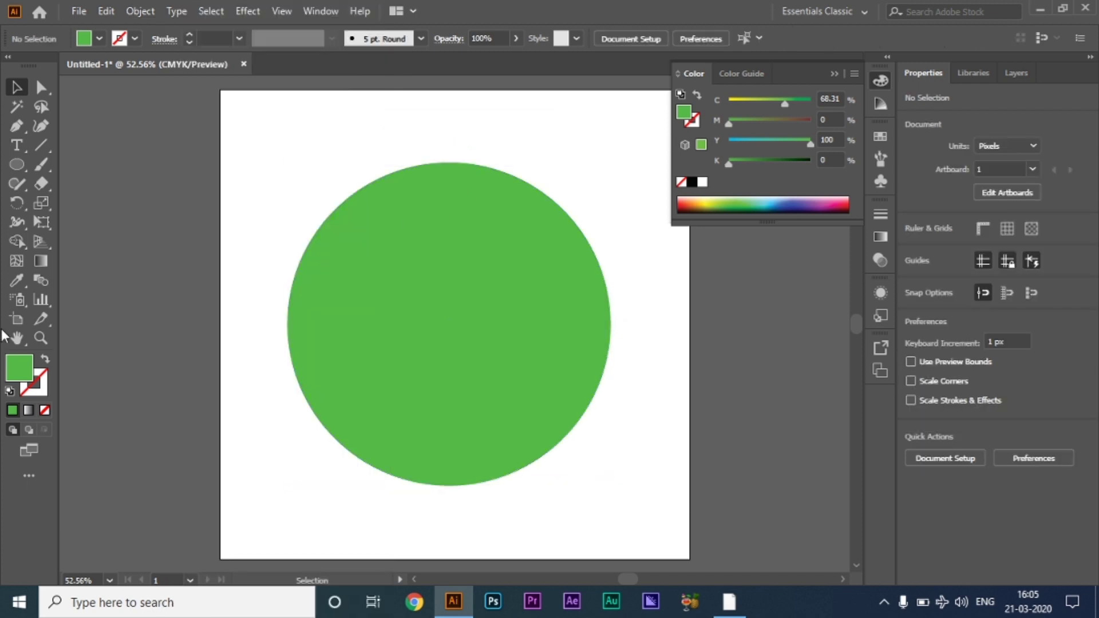
left_click(21, 164)
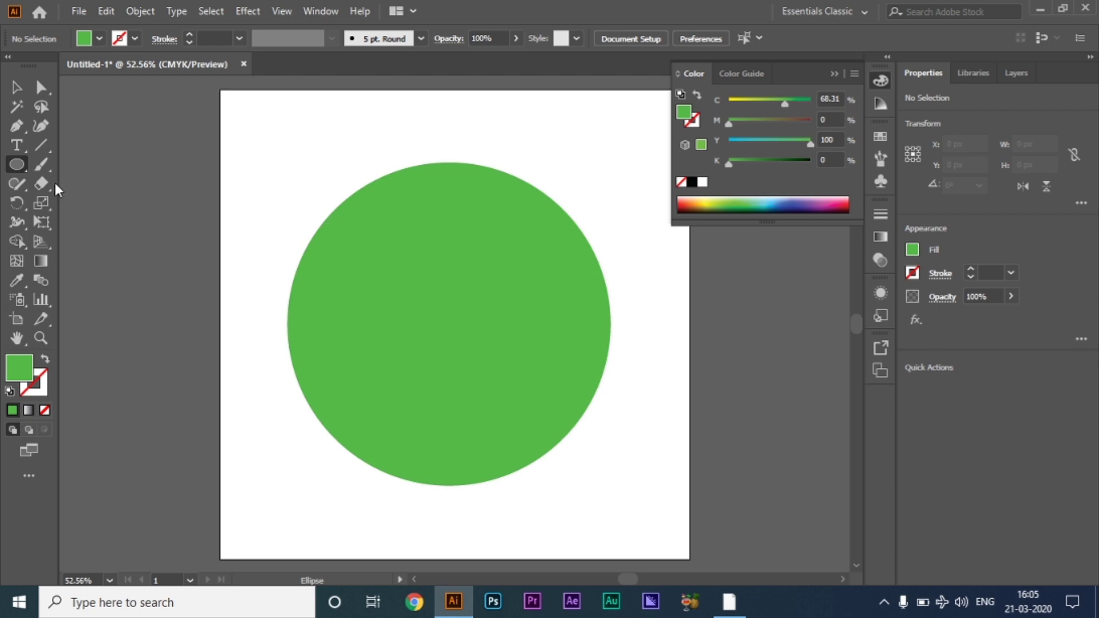
Show rulers and place vertical guides at the circle's left and right edges
key("ctrl+r")
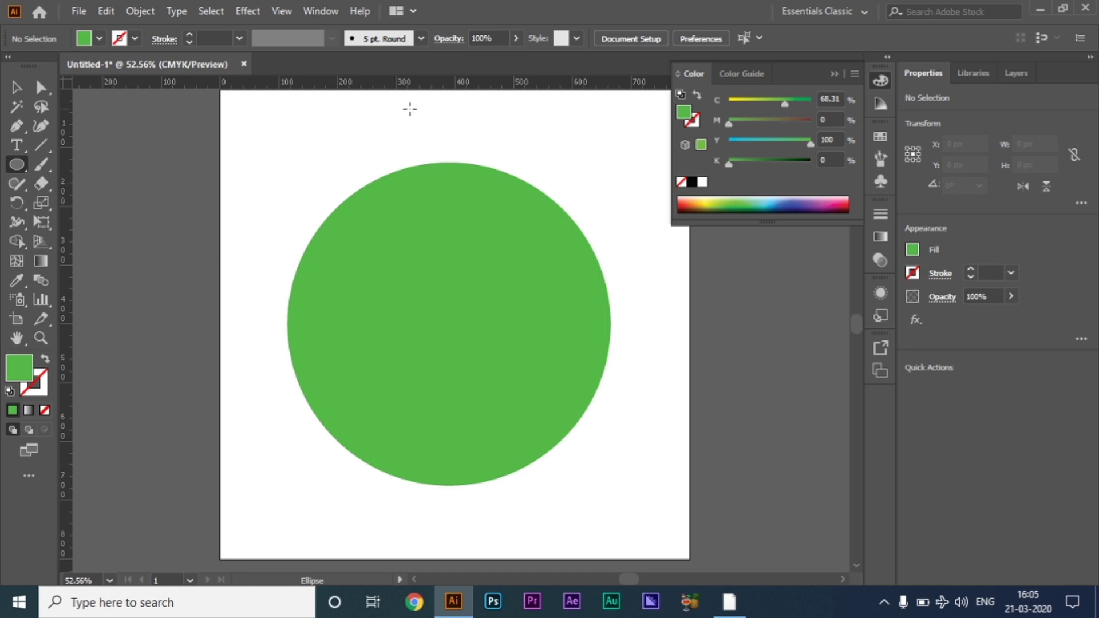
left_click_drag(61, 271, 299, 299)
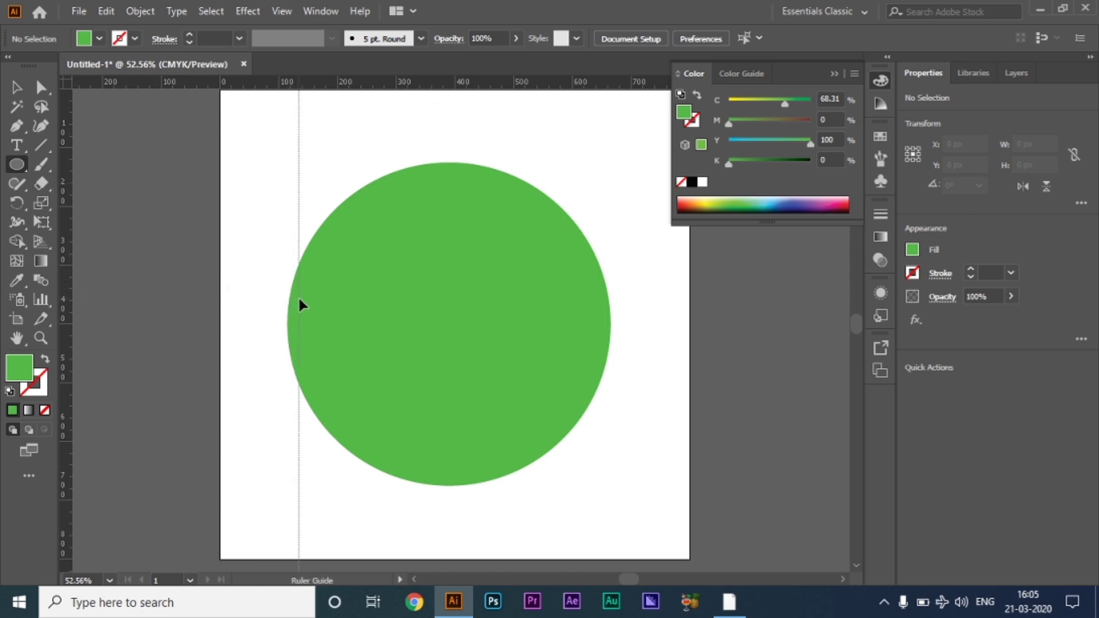
left_click_drag(299, 299, 299, 299)
left_click_drag(63, 311, 597, 366)
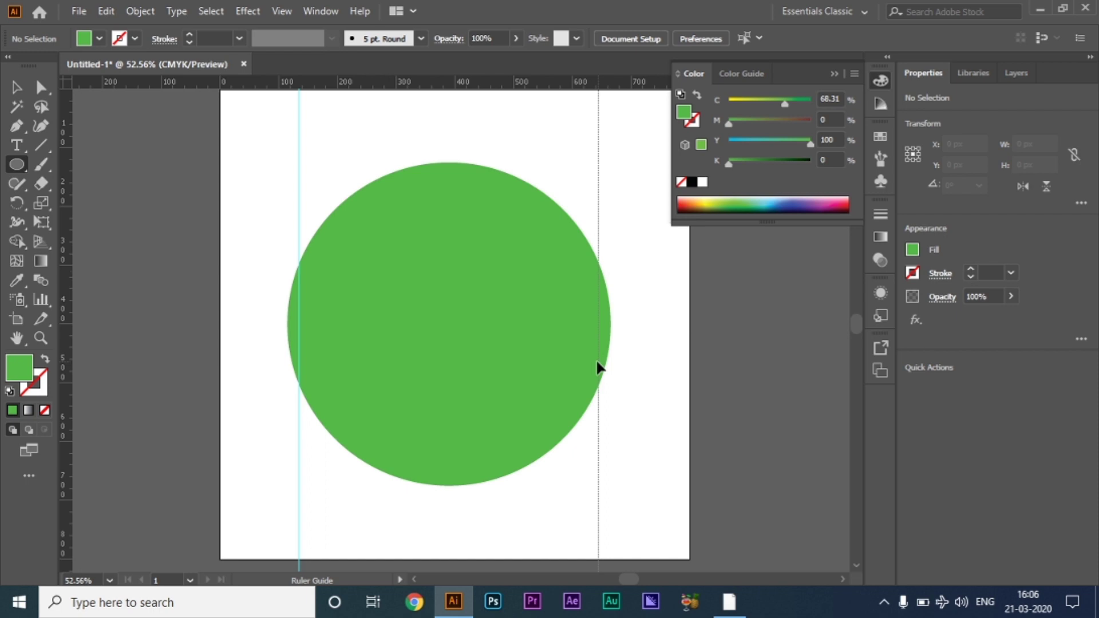
left_click(832, 74)
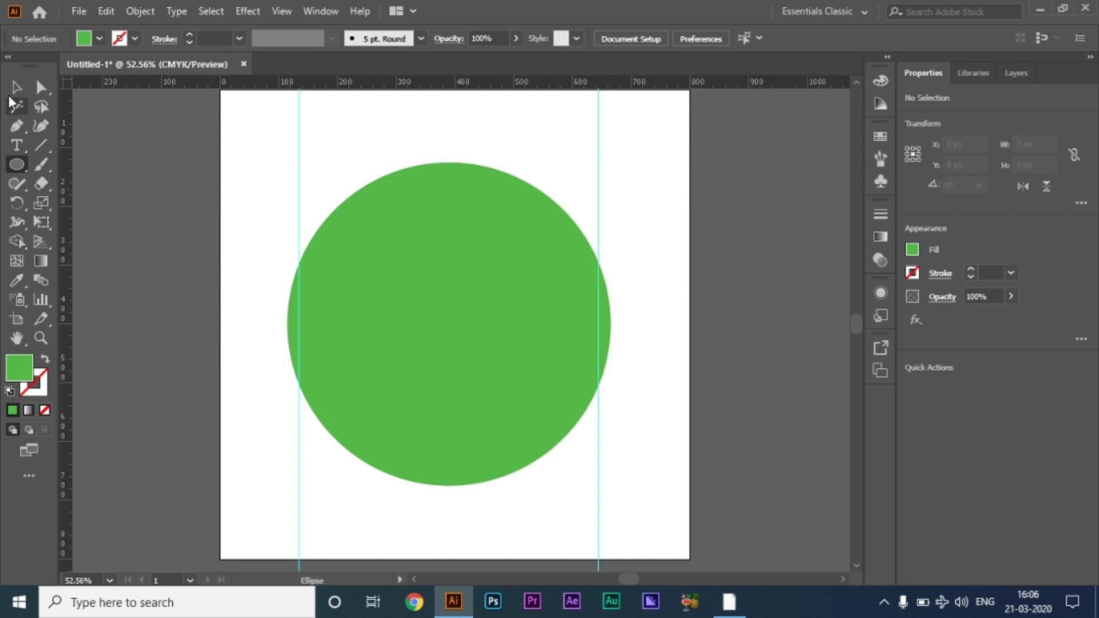
left_click(16, 87)
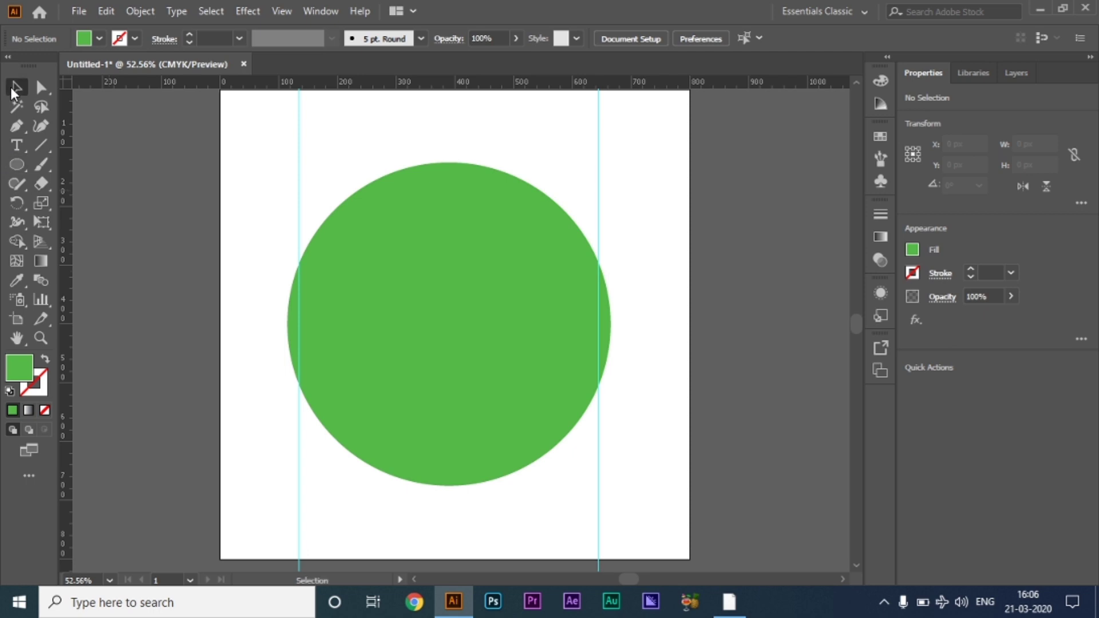
Draw a circle of about 230 px over the big circle's upper left
left_click(16, 164)
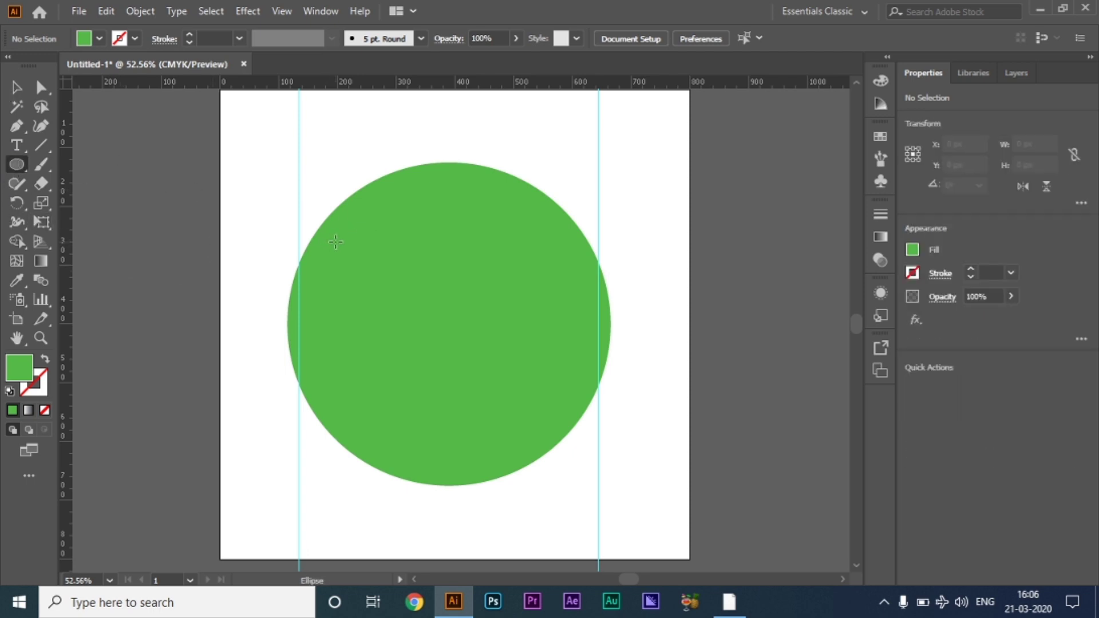
left_click_drag(350, 240, 418, 271)
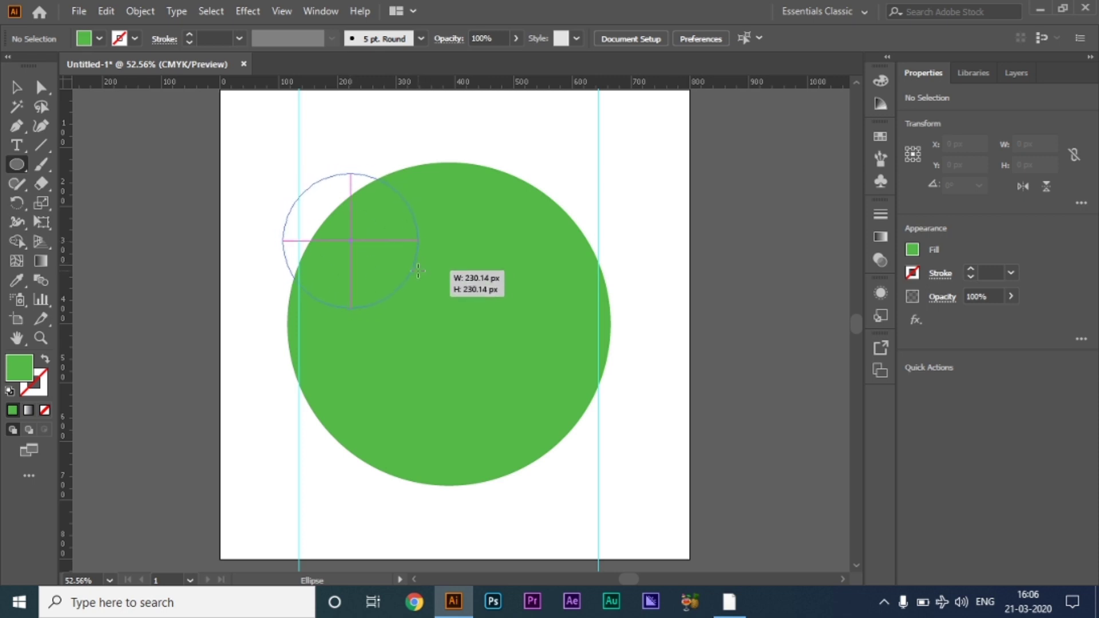
left_click_drag(419, 271, 419, 271)
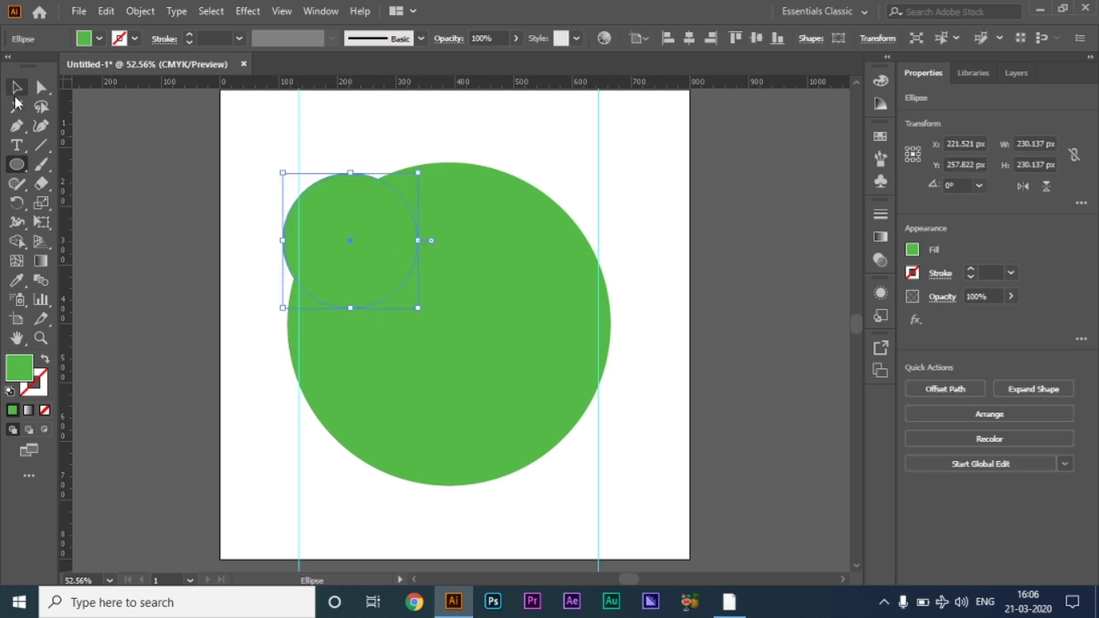
left_click(16, 89)
left_click_drag(368, 235, 381, 239)
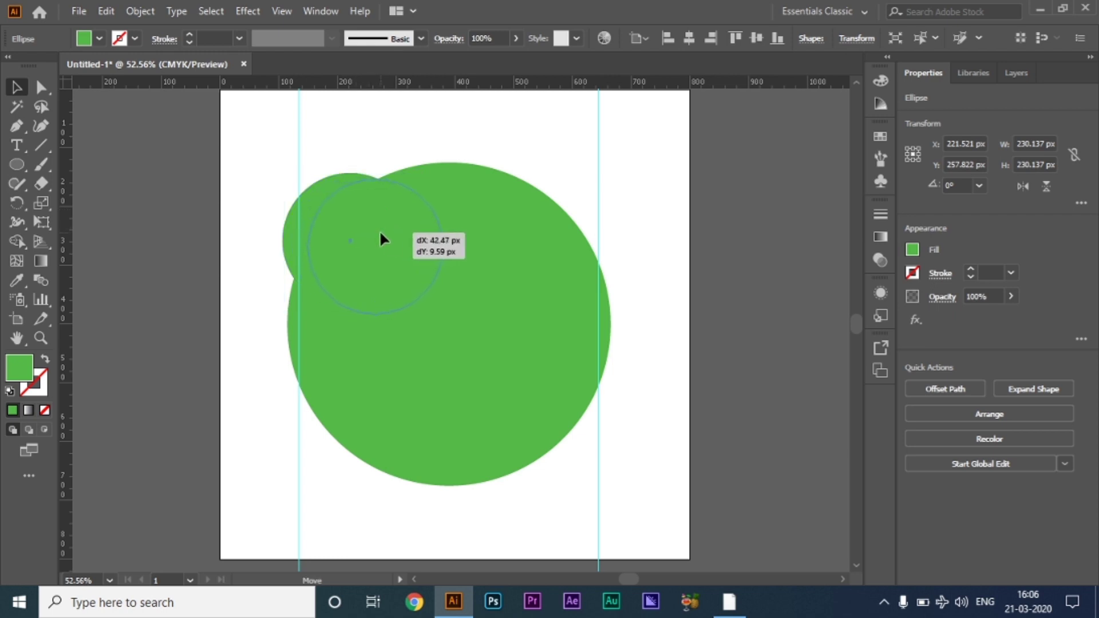
left_click_drag(379, 234, 380, 234)
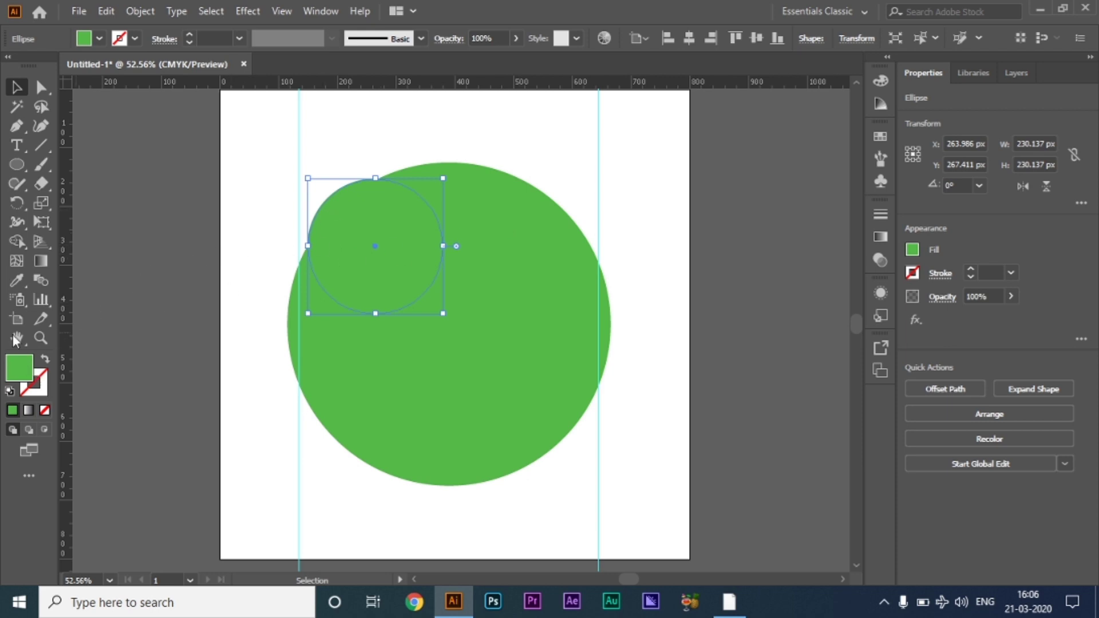
Fill the small circle dark green and deselect it
double_click(17, 375)
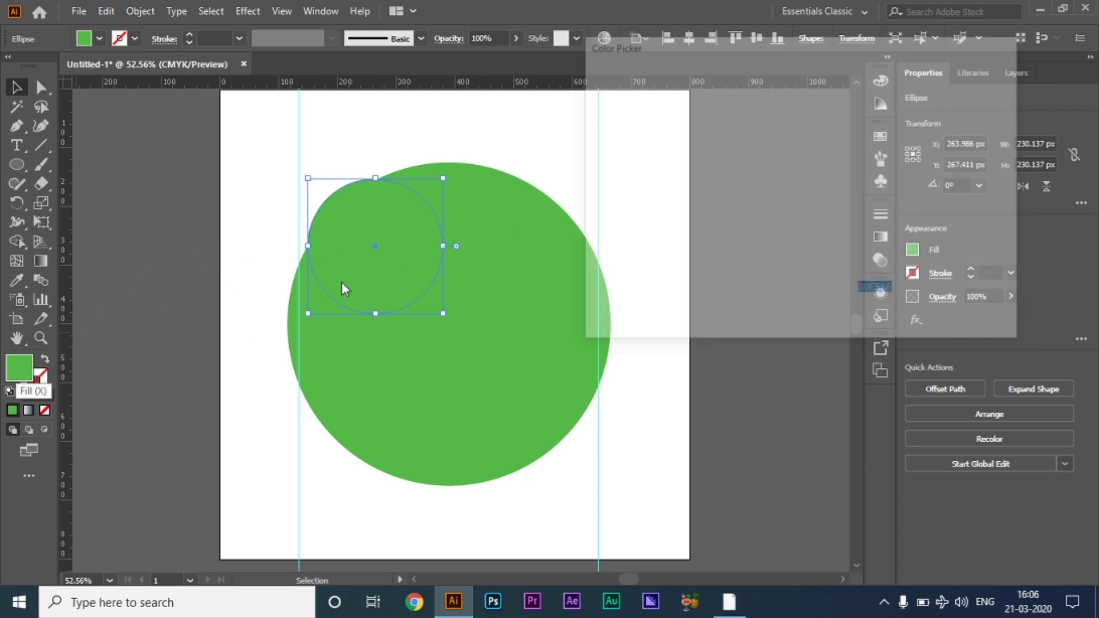
mouse_move(698, 201)
left_mouse_down()
mouse_move(767, 155)
mouse_move(791, 192)
left_mouse_up()
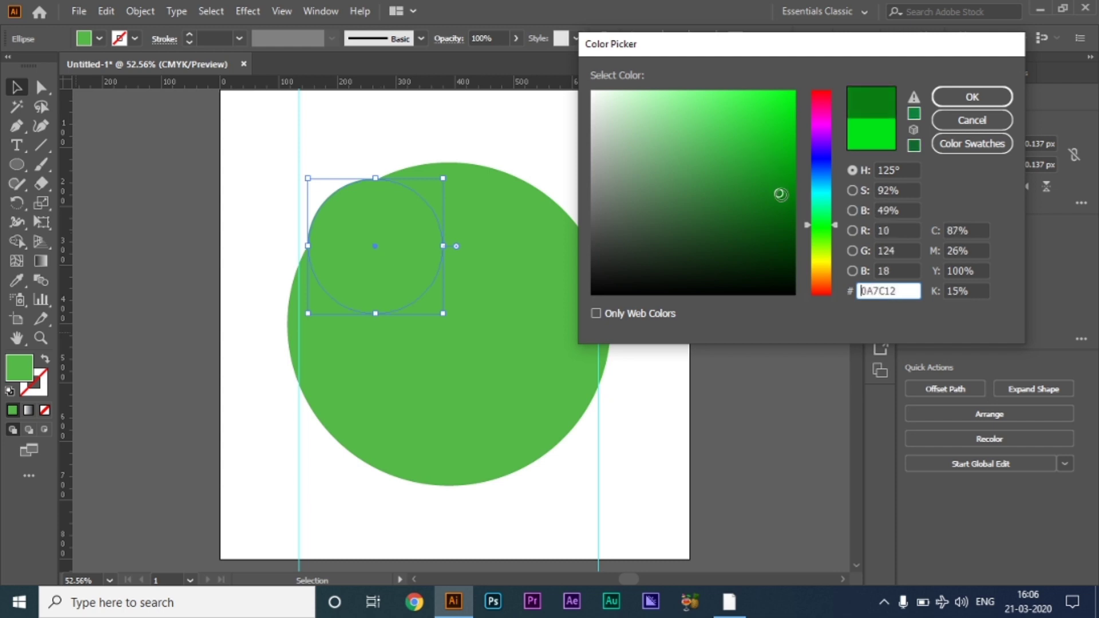
left_click(954, 101)
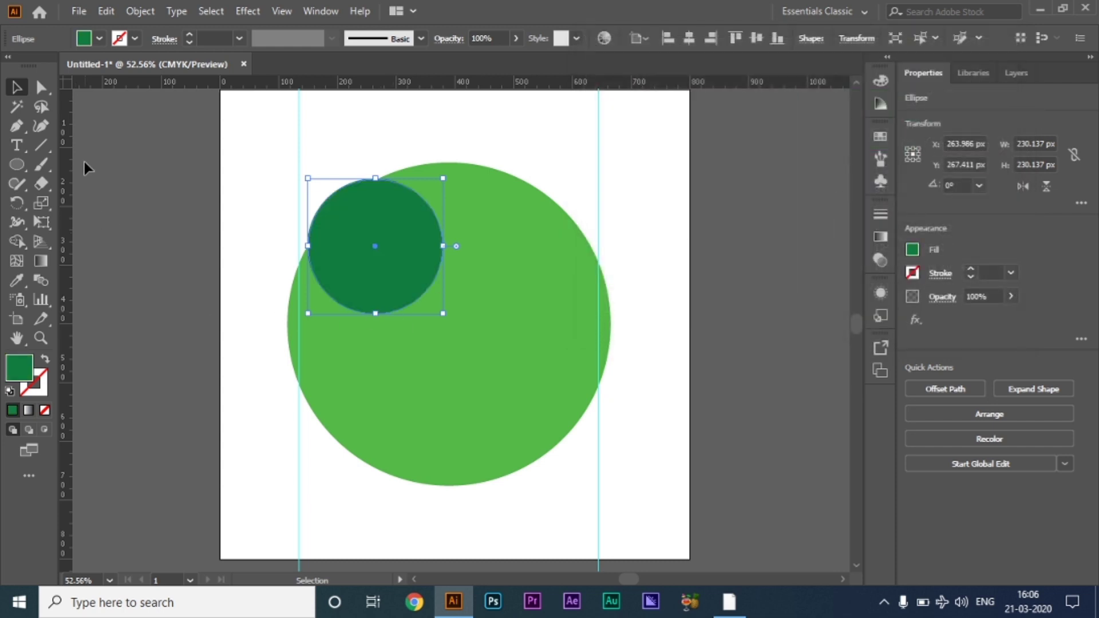
left_click(294, 209)
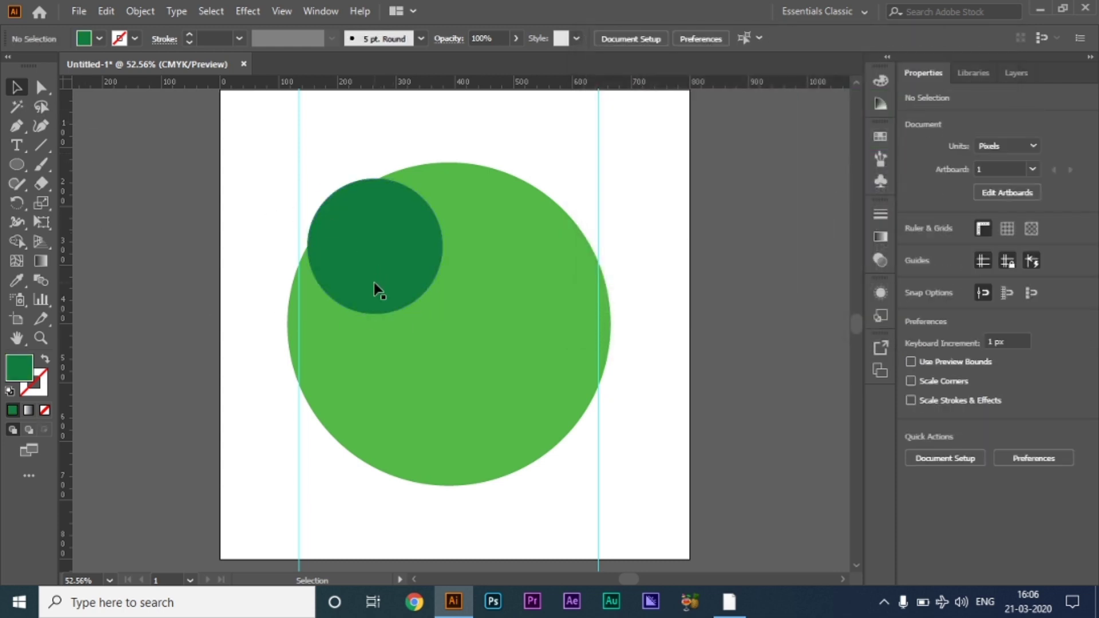
Paste a copy of the dark green circle in front, shrink it, and fill it white (FFFFFF)
left_click(372, 254)
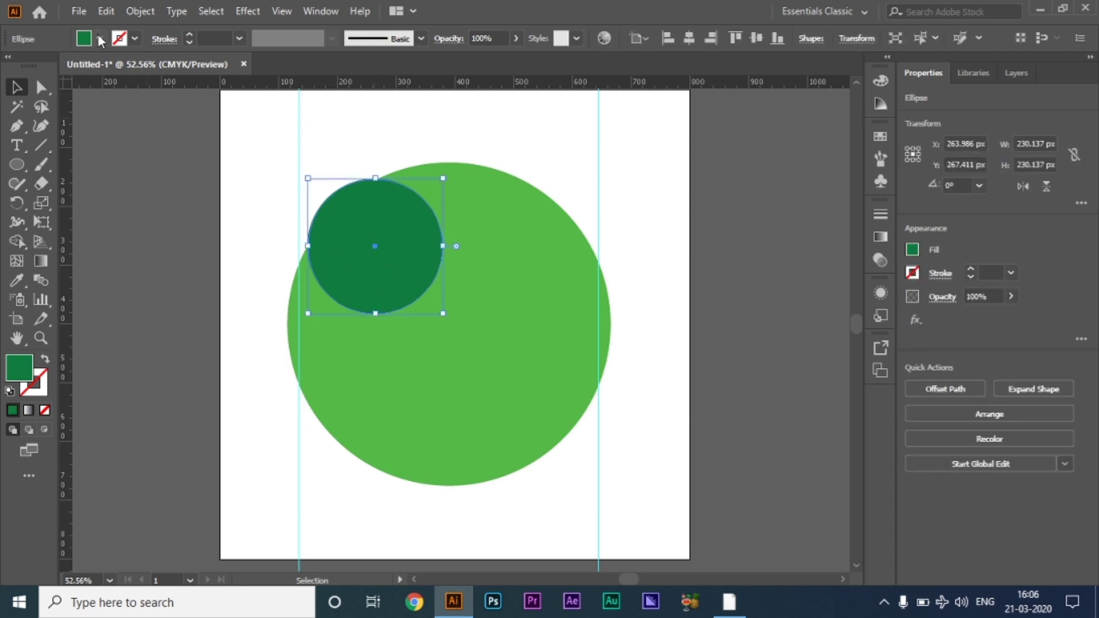
left_click(133, 14)
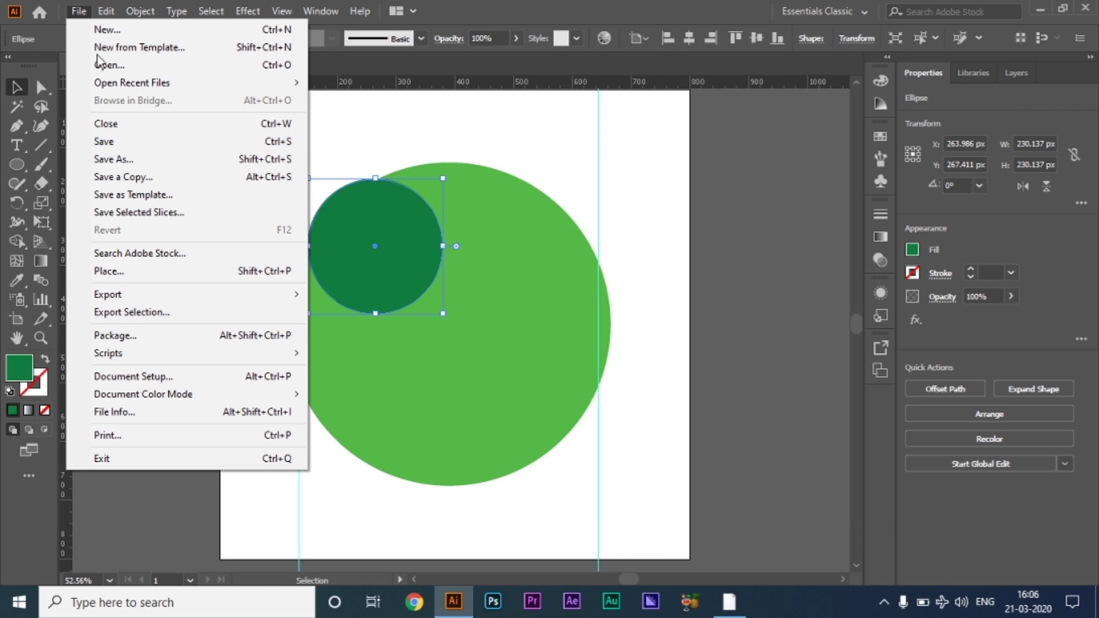
mouse_move(106, 11)
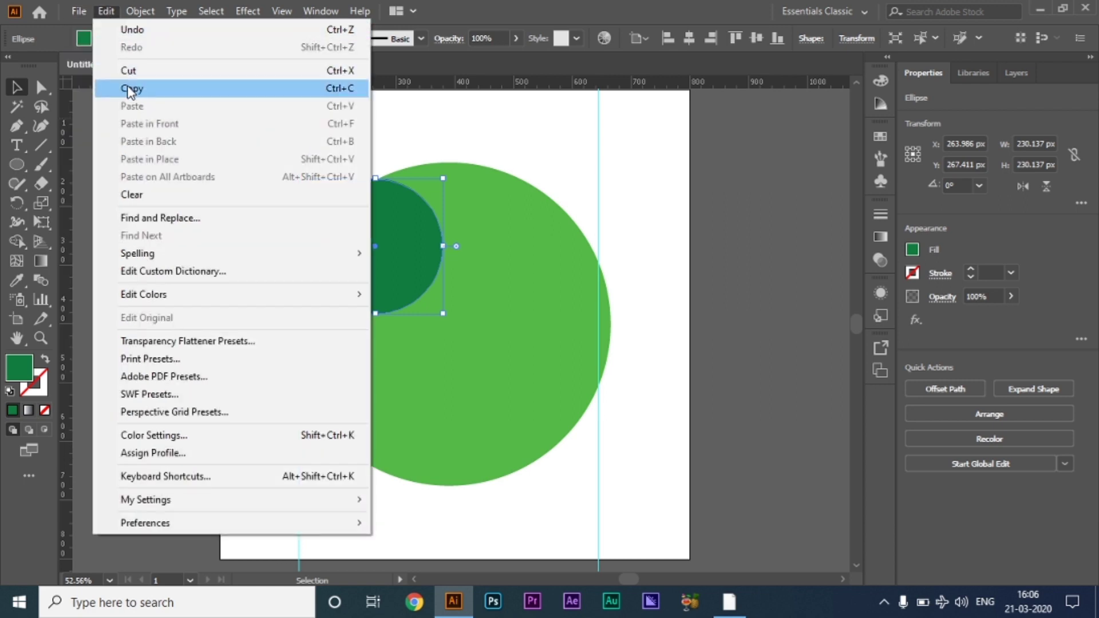
left_click(131, 89)
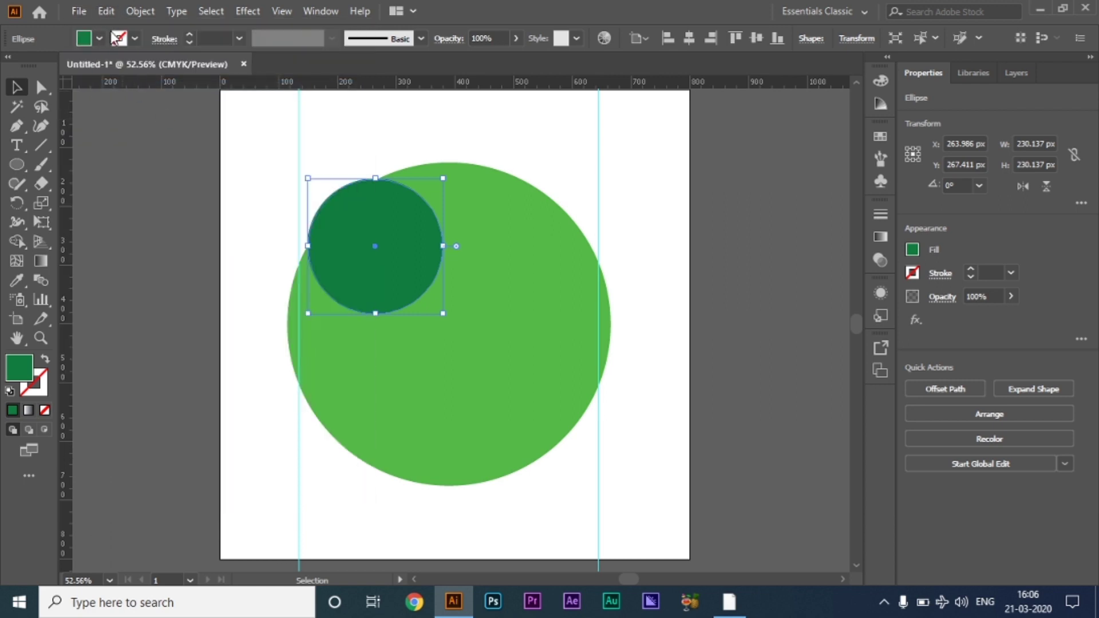
left_click(137, 14)
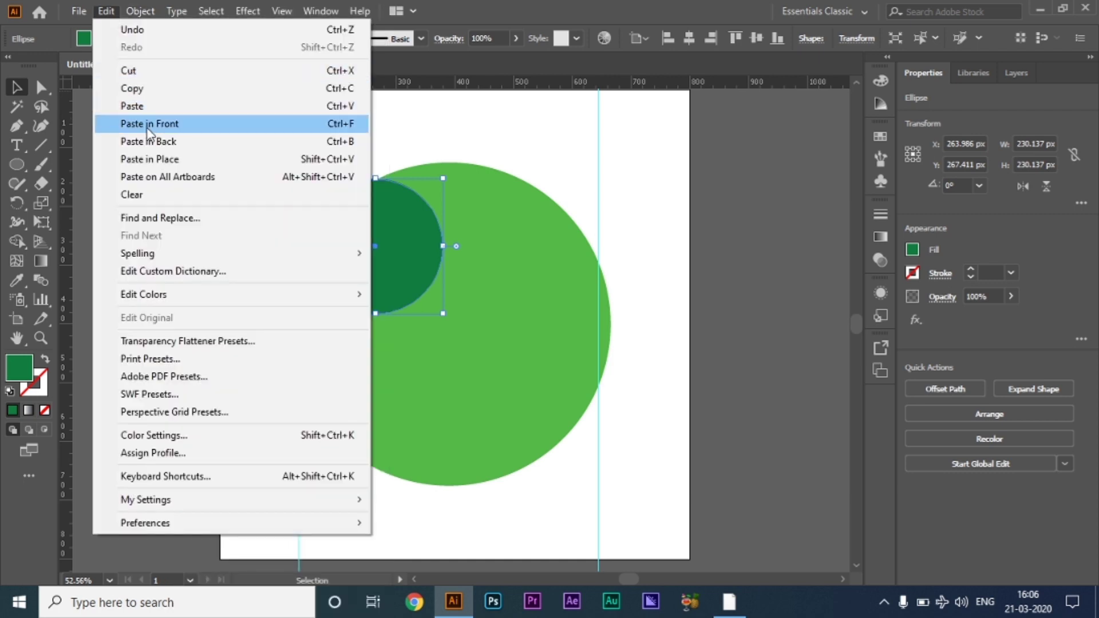
left_click(148, 129)
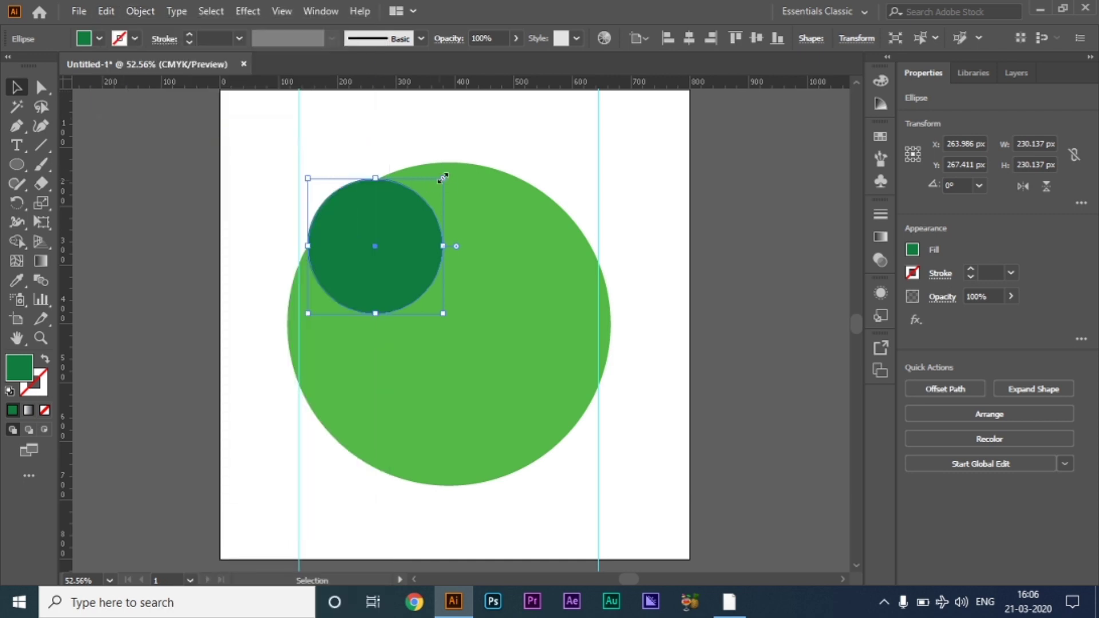
left_click_drag(444, 178, 429, 189)
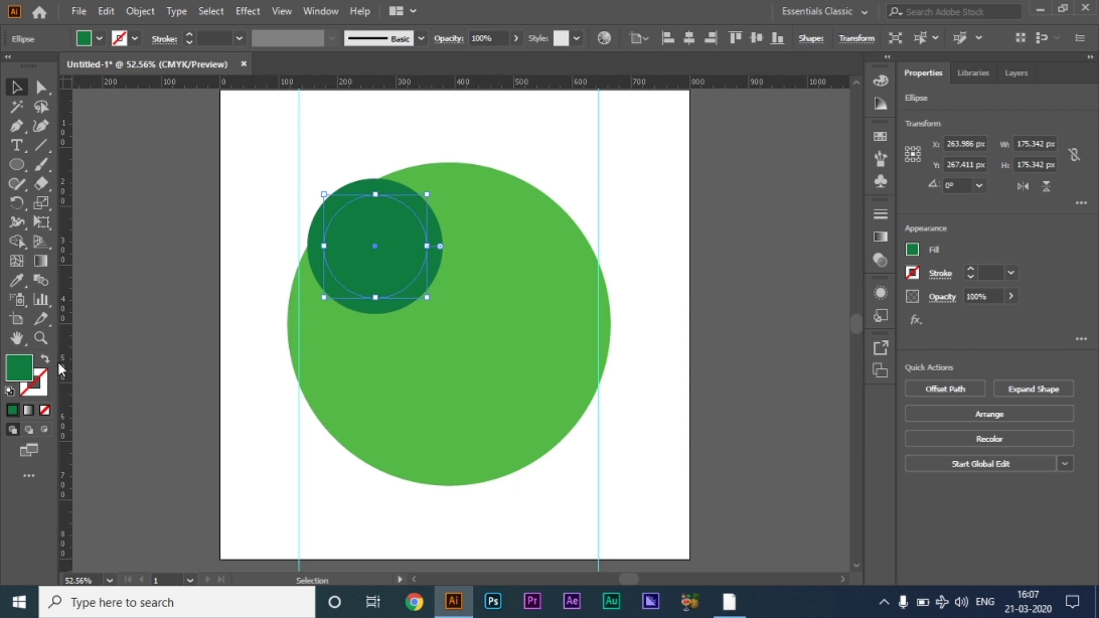
double_click(17, 373)
left_click_drag(622, 158, 567, 73)
left_click(972, 97)
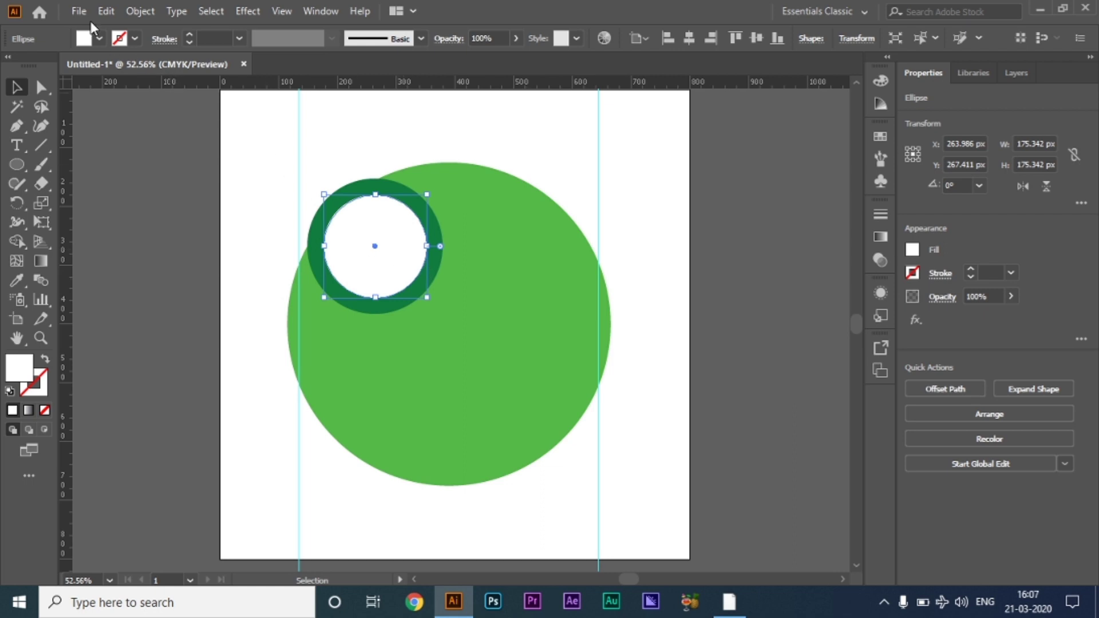
Copy the white circle and paste a copy in front of it
left_click(143, 11)
mouse_move(106, 11)
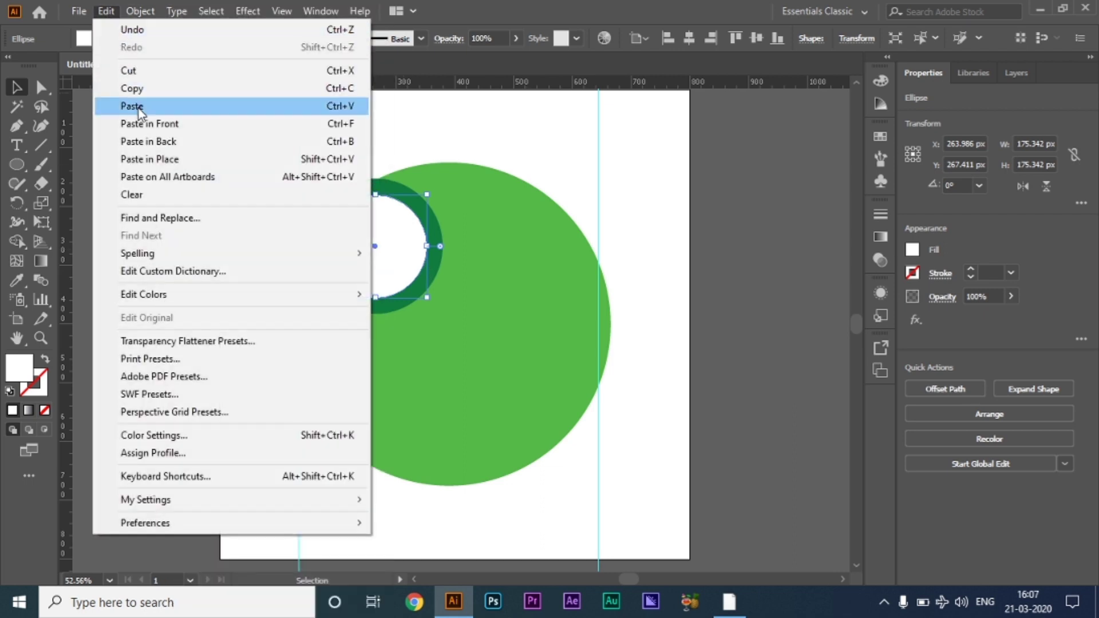
left_click(131, 88)
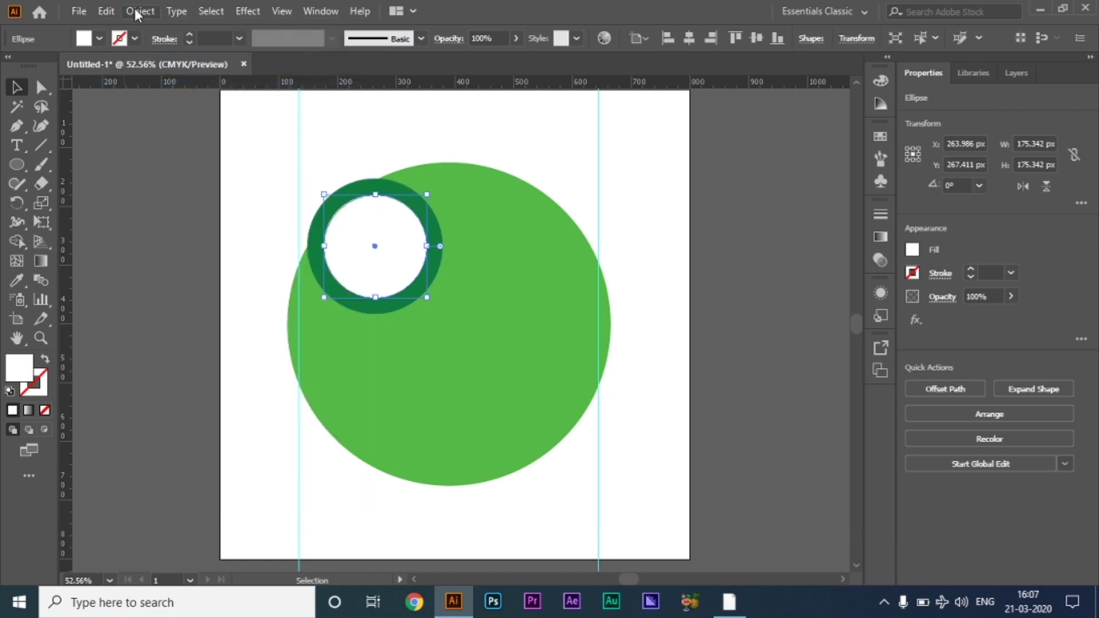
left_click(111, 11)
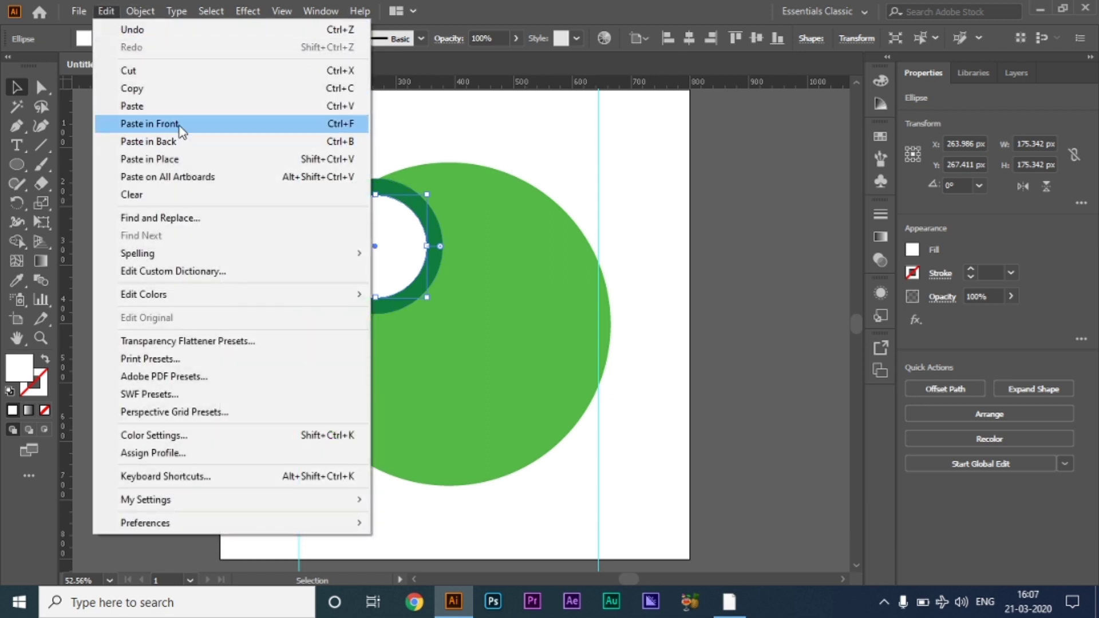
left_click(183, 124)
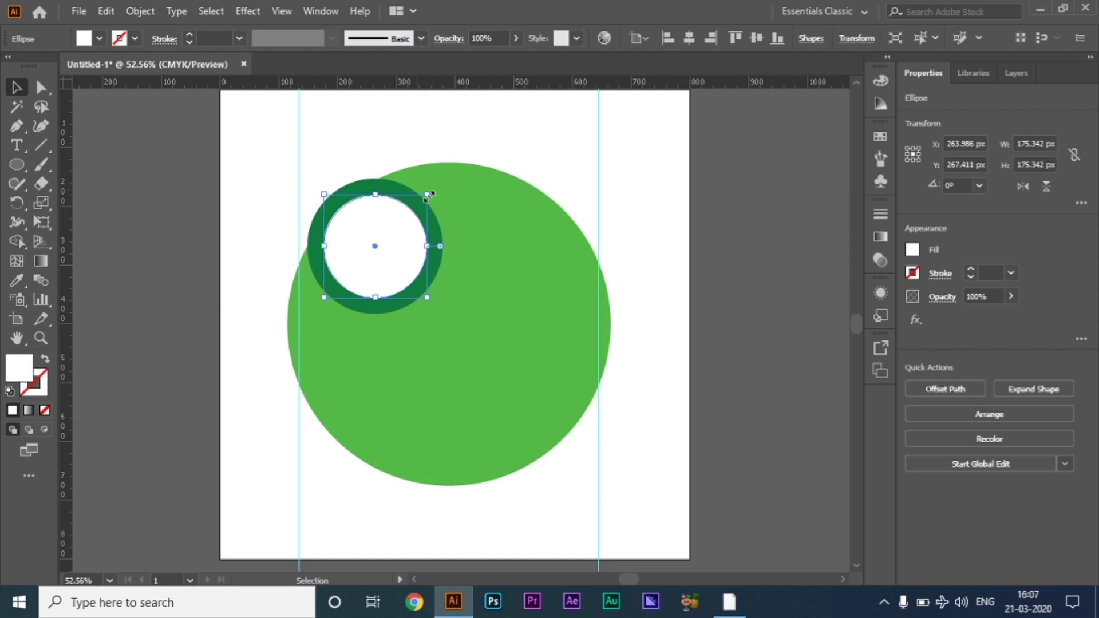
Shrink the pasted copy to about 108 px and fill it black
left_click_drag(429, 196, 407, 213)
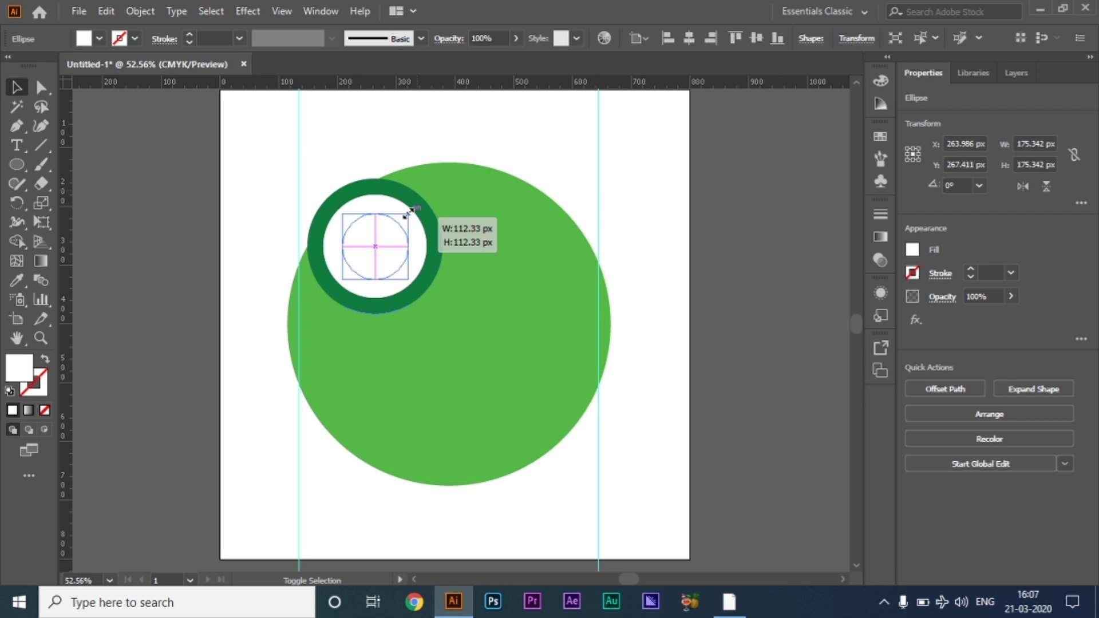
left_click_drag(408, 212, 407, 215)
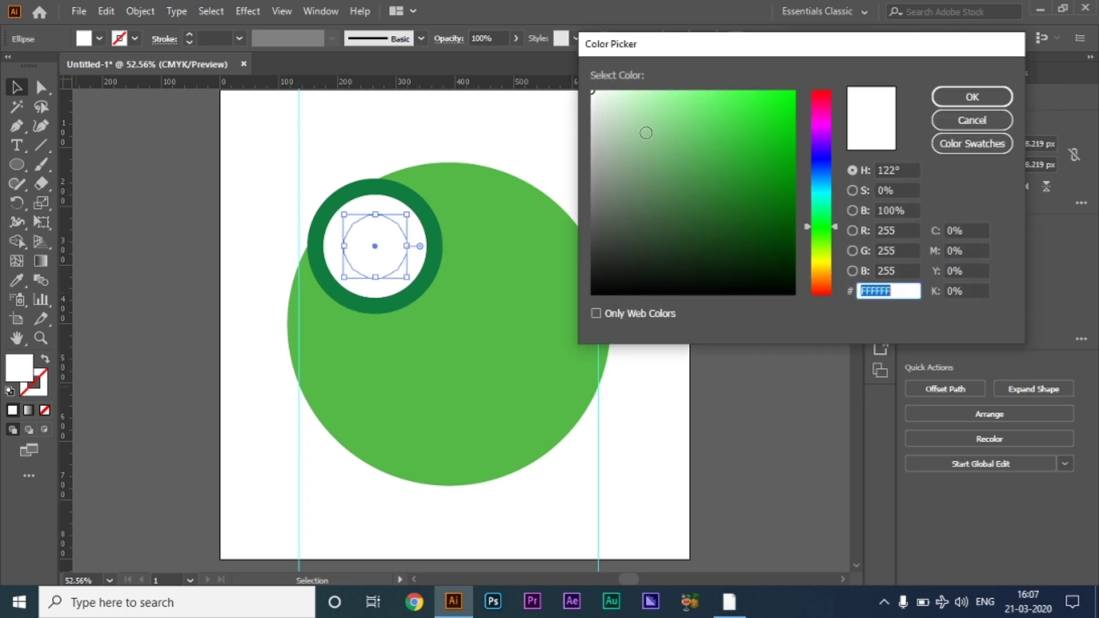
left_click_drag(721, 269, 809, 302)
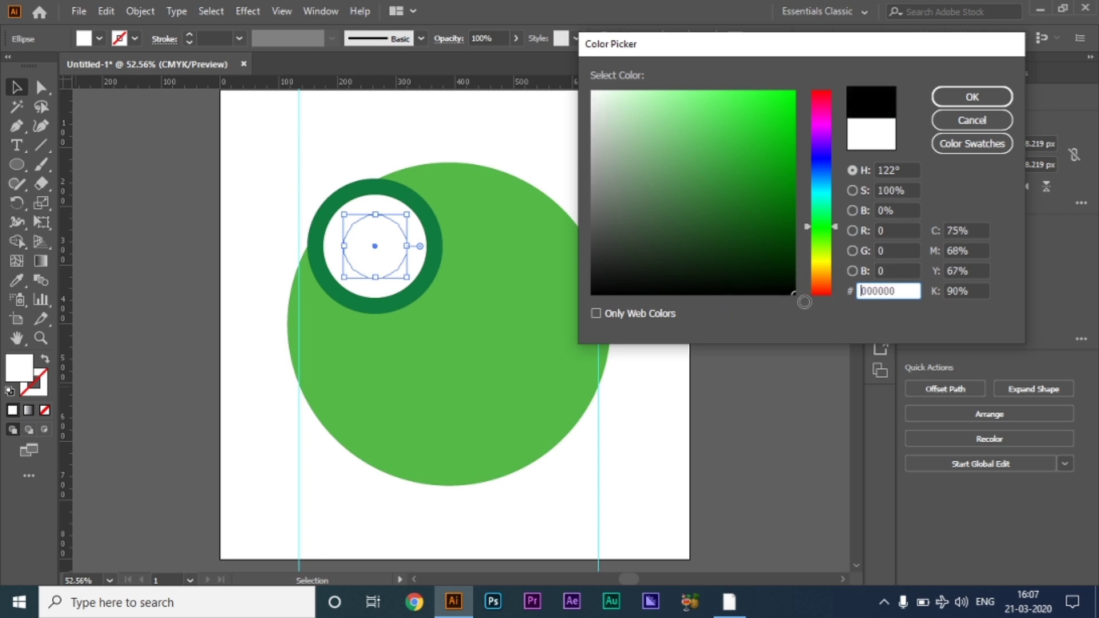
left_click(954, 104)
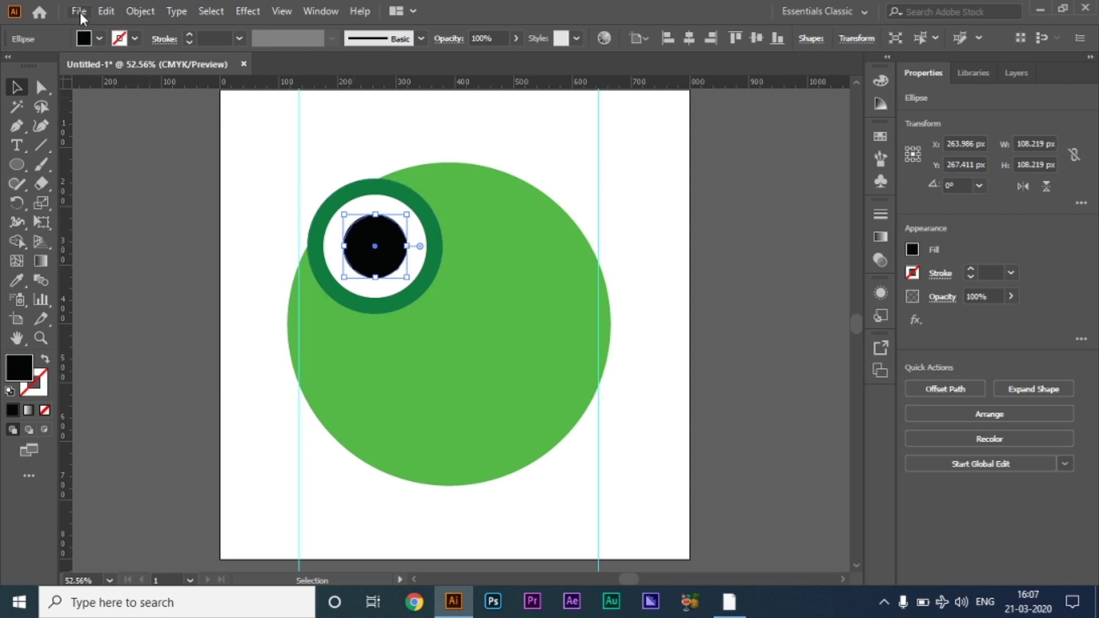
Copy the black pupil and paste a copy in front of it
left_click(106, 12)
left_click(133, 89)
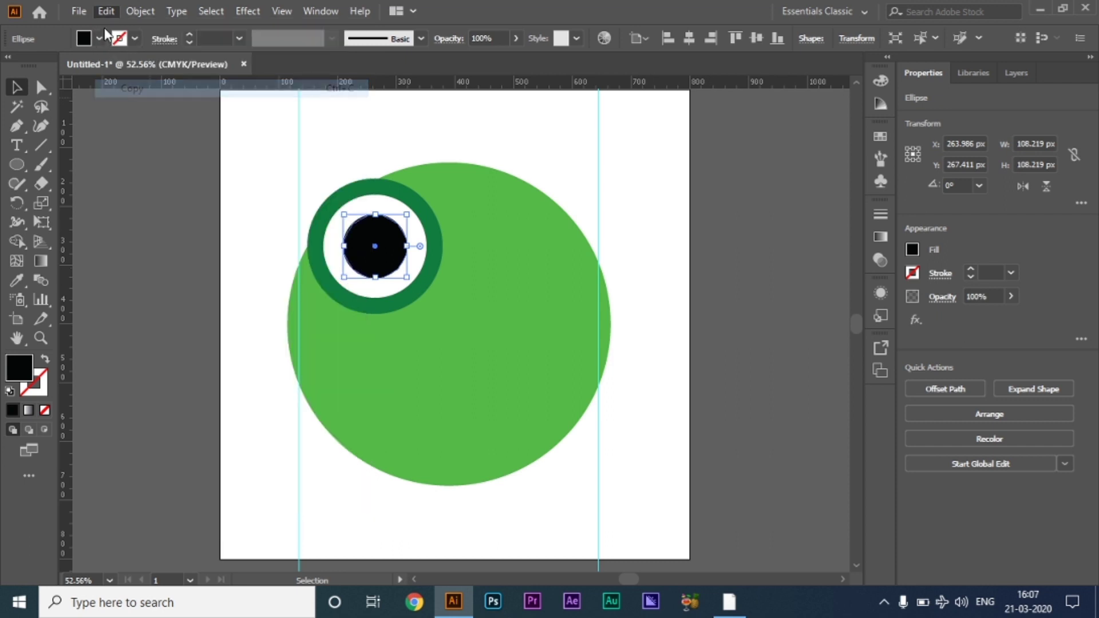
left_click(105, 12)
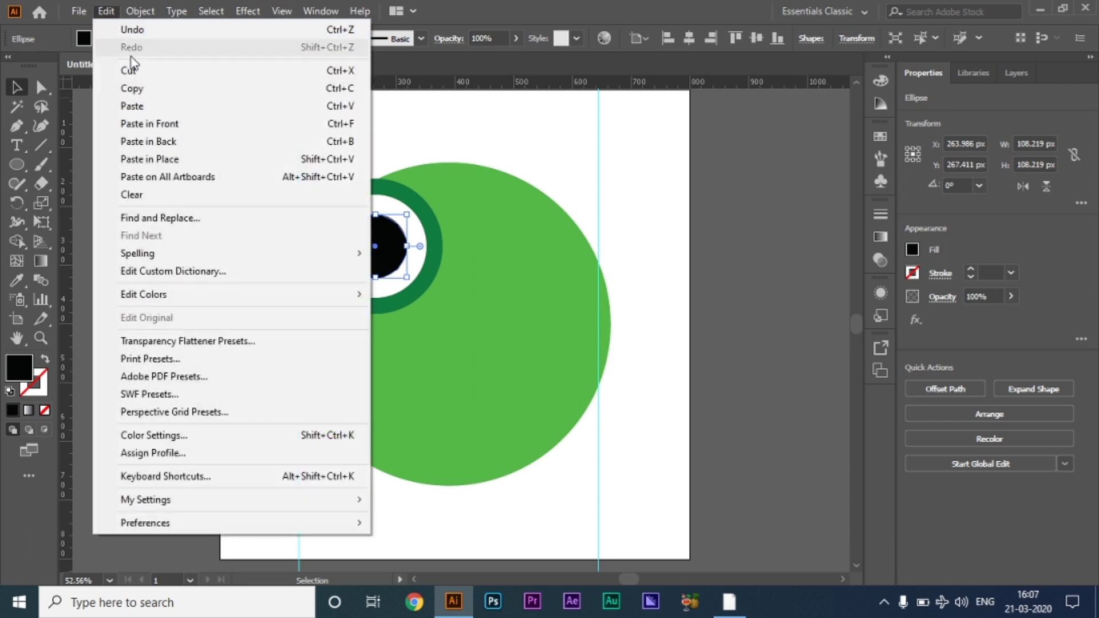
left_click(163, 129)
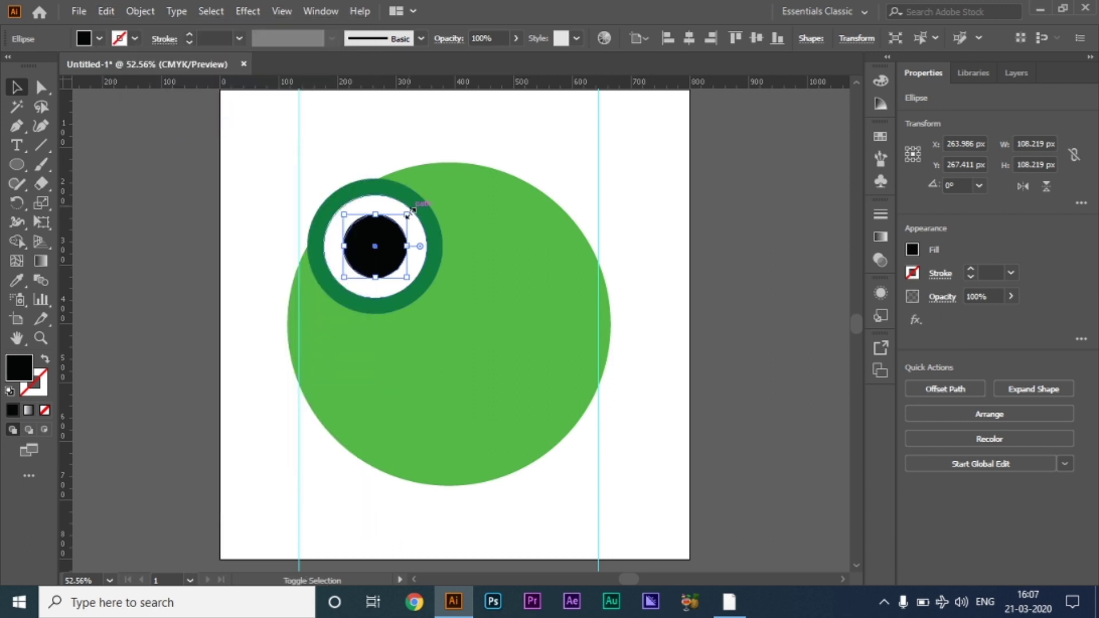
Shrink the pasted copy into a small dot and fill it pure white
left_click_drag(407, 213, 391, 236)
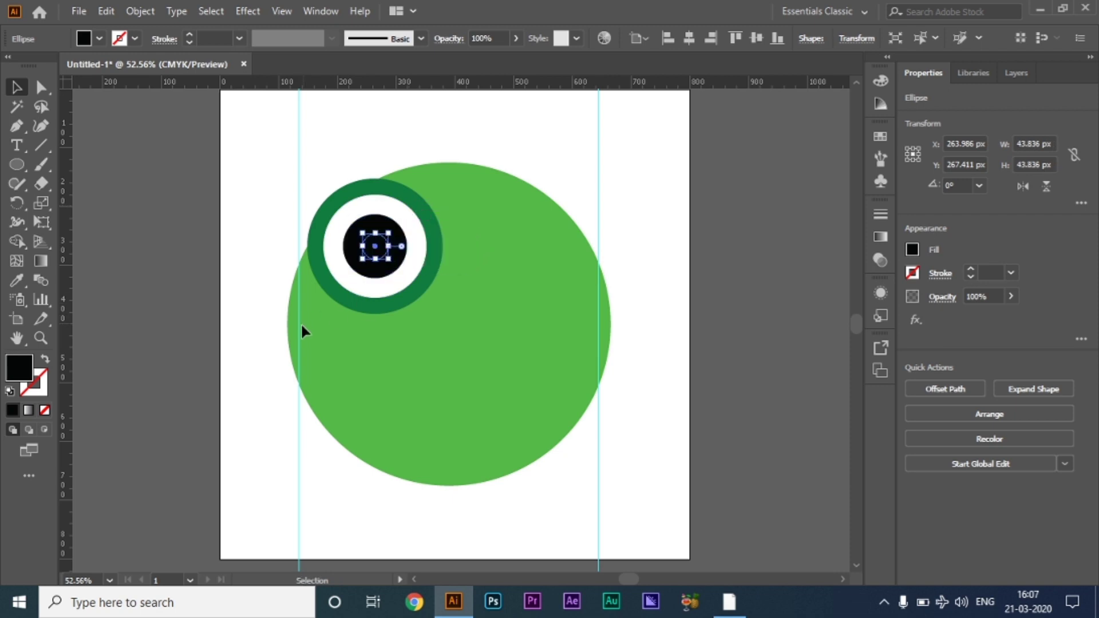
double_click(25, 371)
left_click(589, 87)
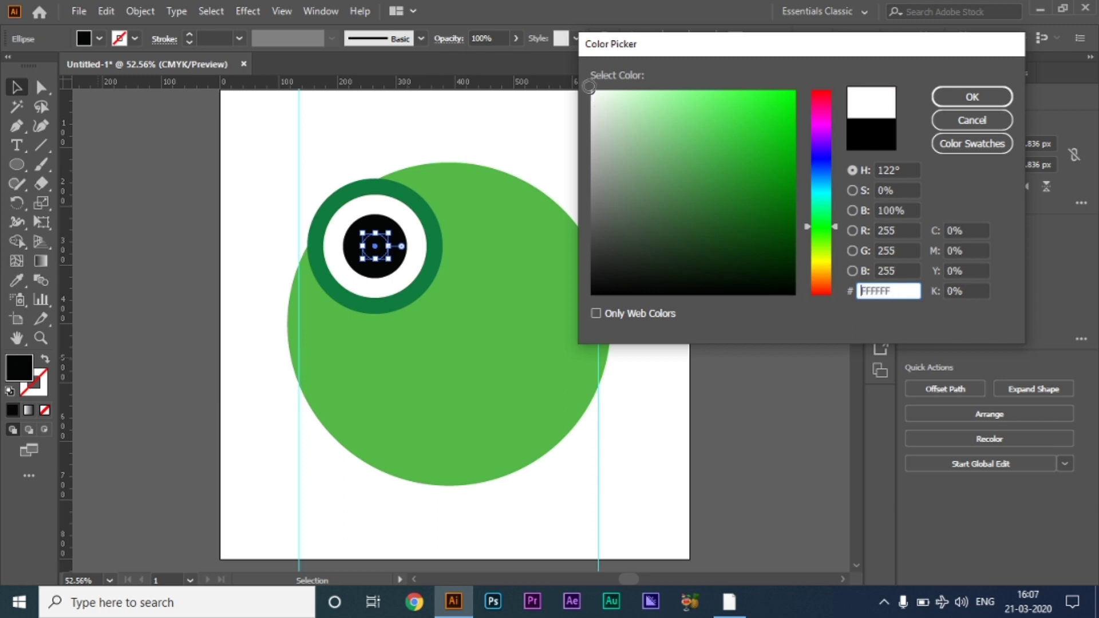
left_click(939, 98)
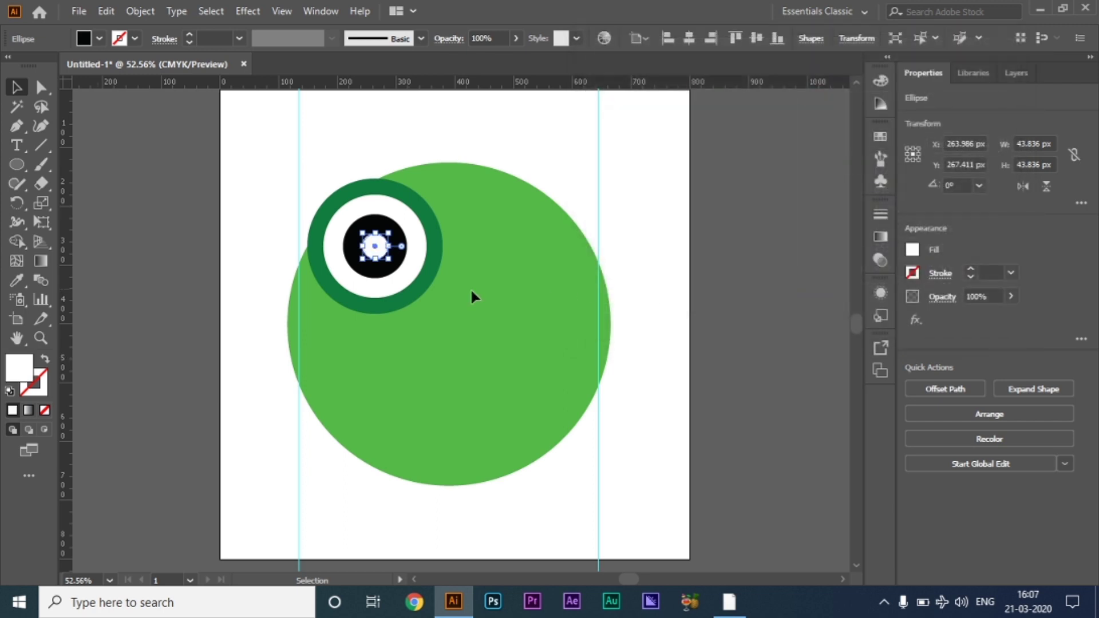
left_click(427, 344)
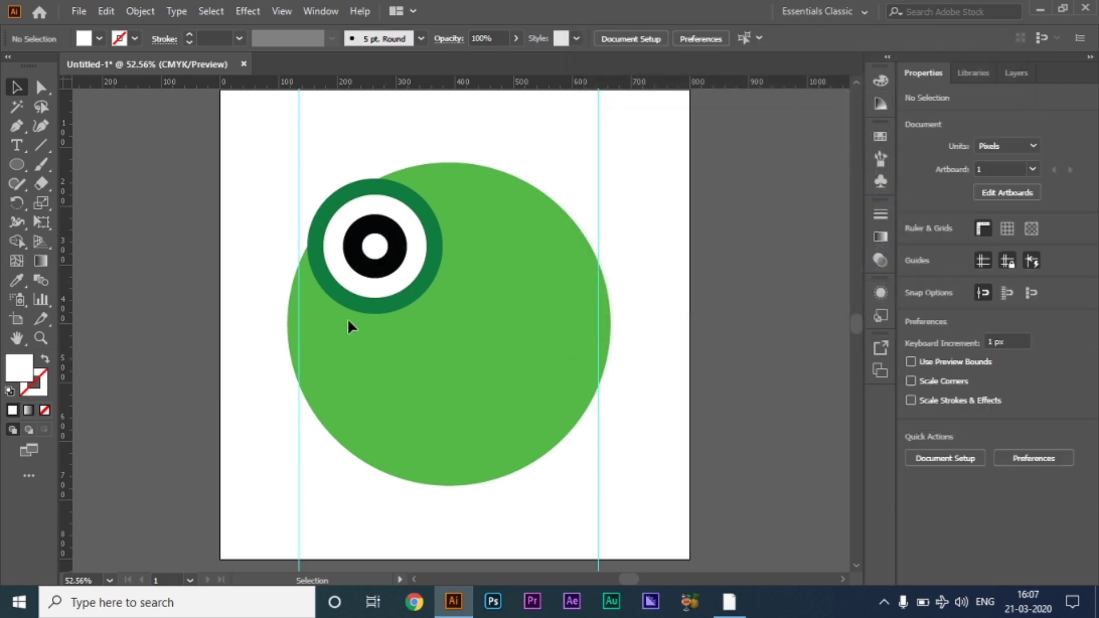
Zoom to 150%, shrink the highlight to about 30 px and the pupil slightly, then zoom out
left_click(375, 249)
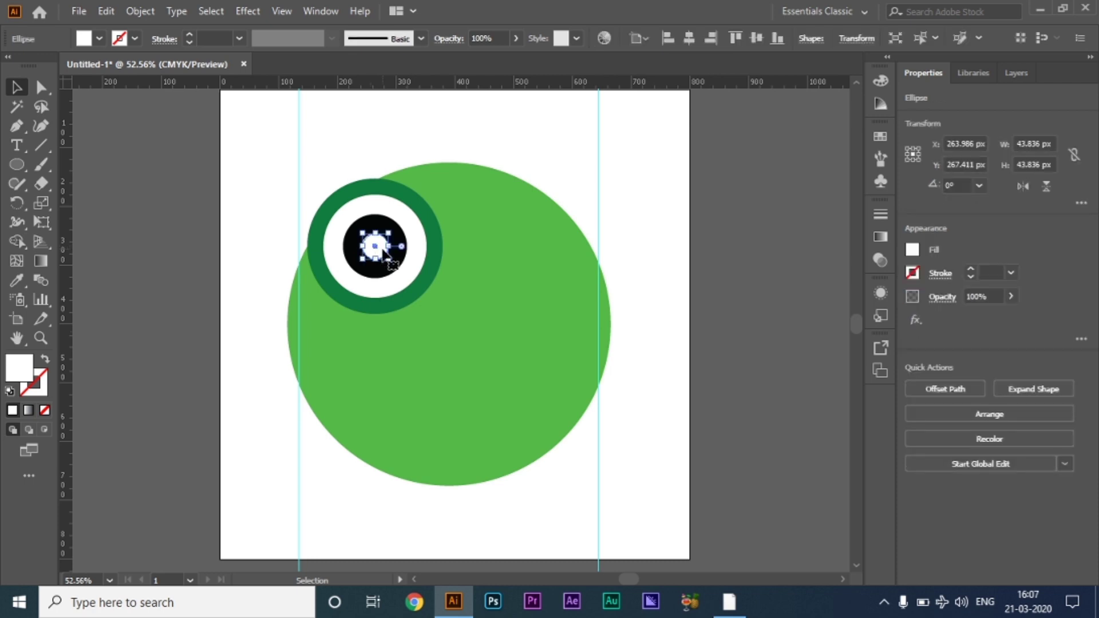
key("ctrl+plus")
key("ctrl+plus")
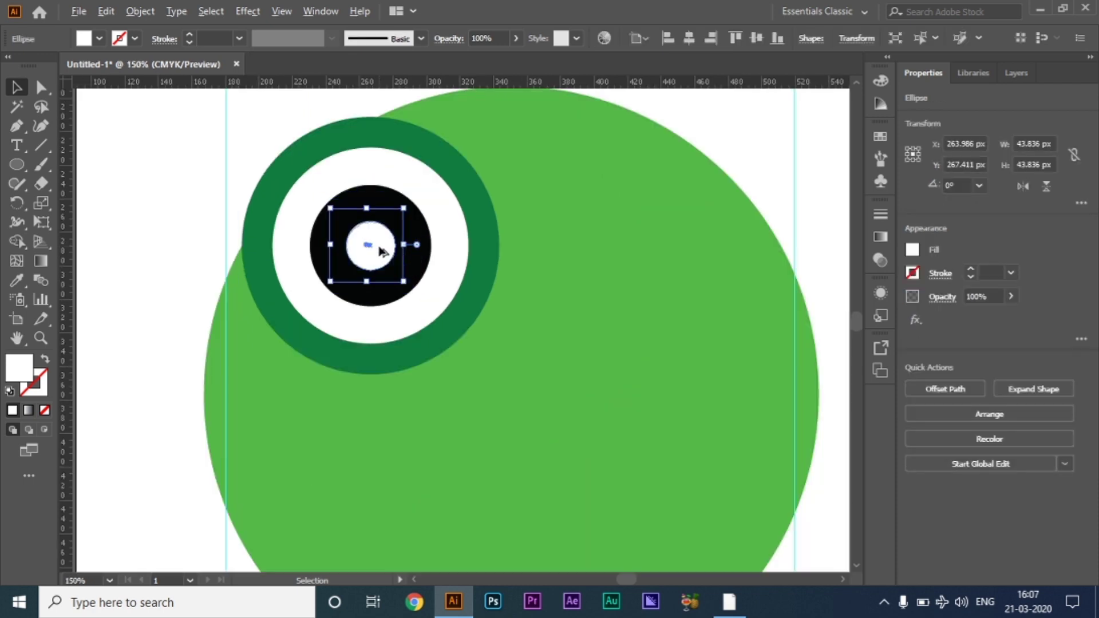
key("ctrl+plus")
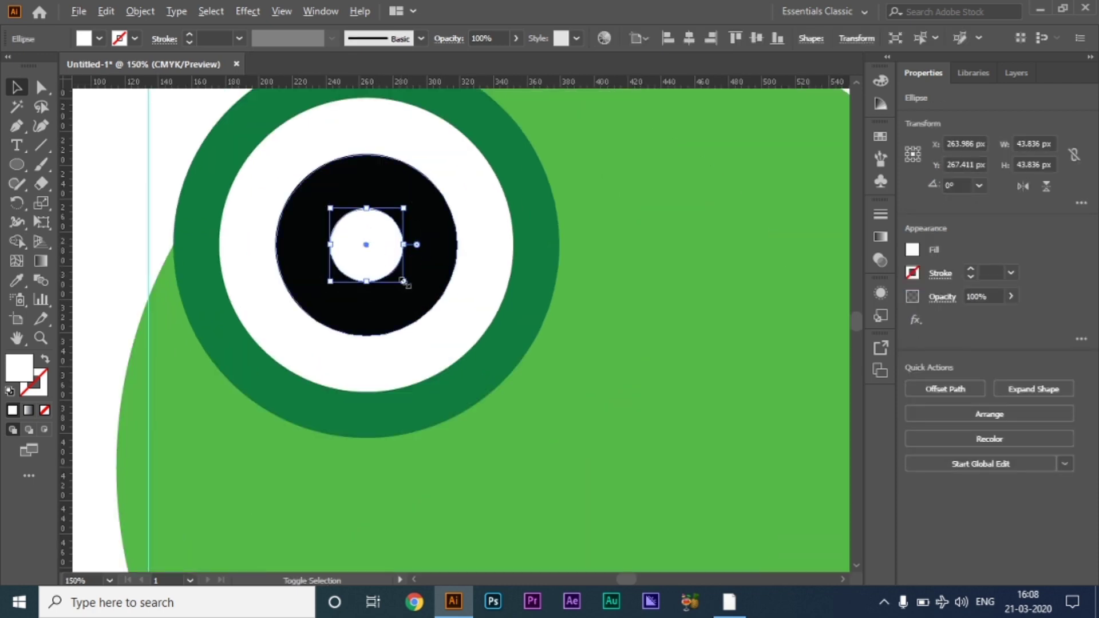
mouse_move(403, 281)
left_mouse_down()
mouse_move(397, 274)
mouse_move(465, 259)
left_mouse_up()
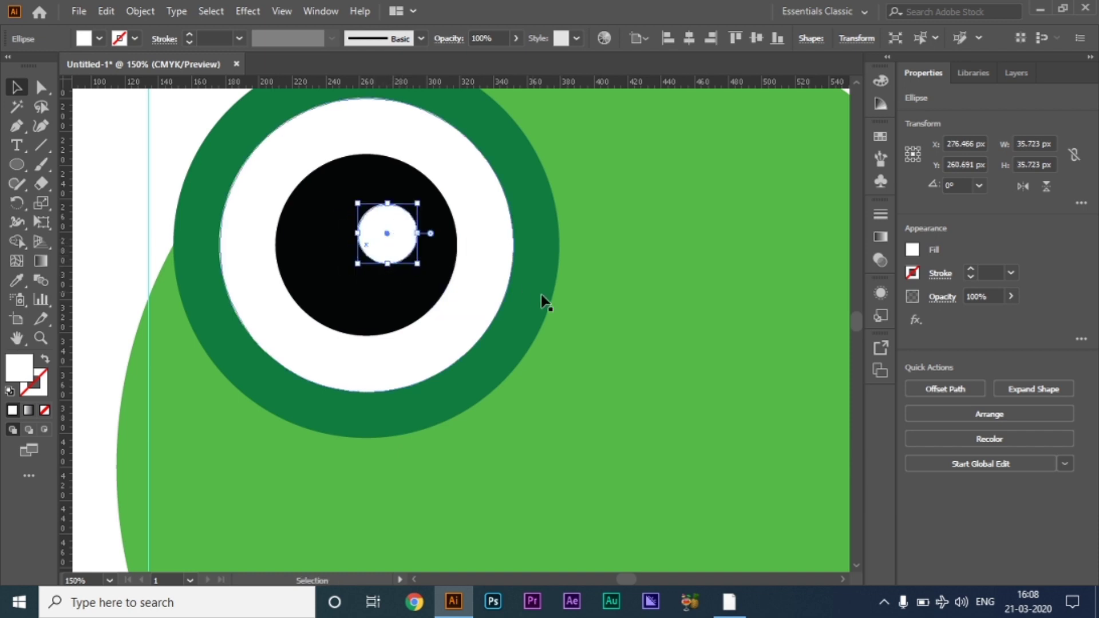
left_click(499, 236)
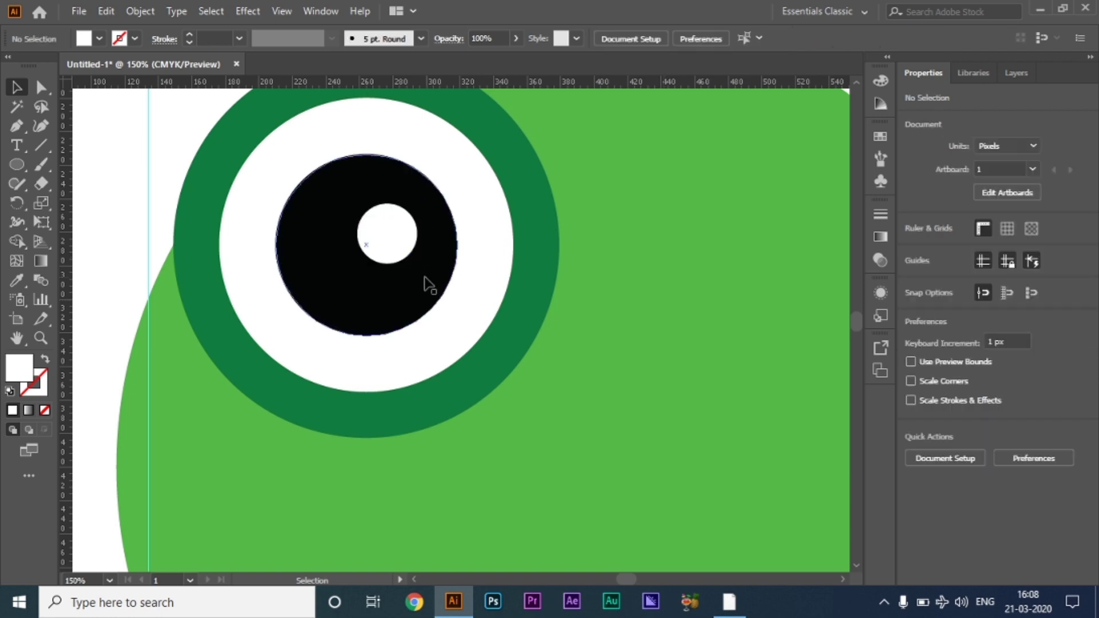
left_click(454, 318)
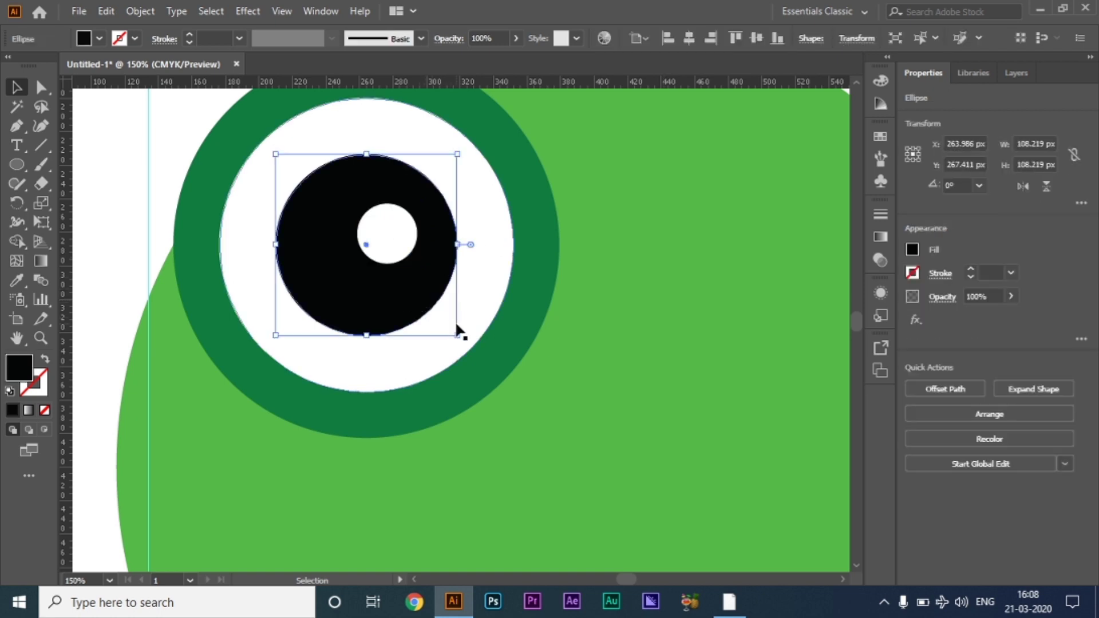
left_click_drag(458, 336, 452, 328)
left_click(410, 254)
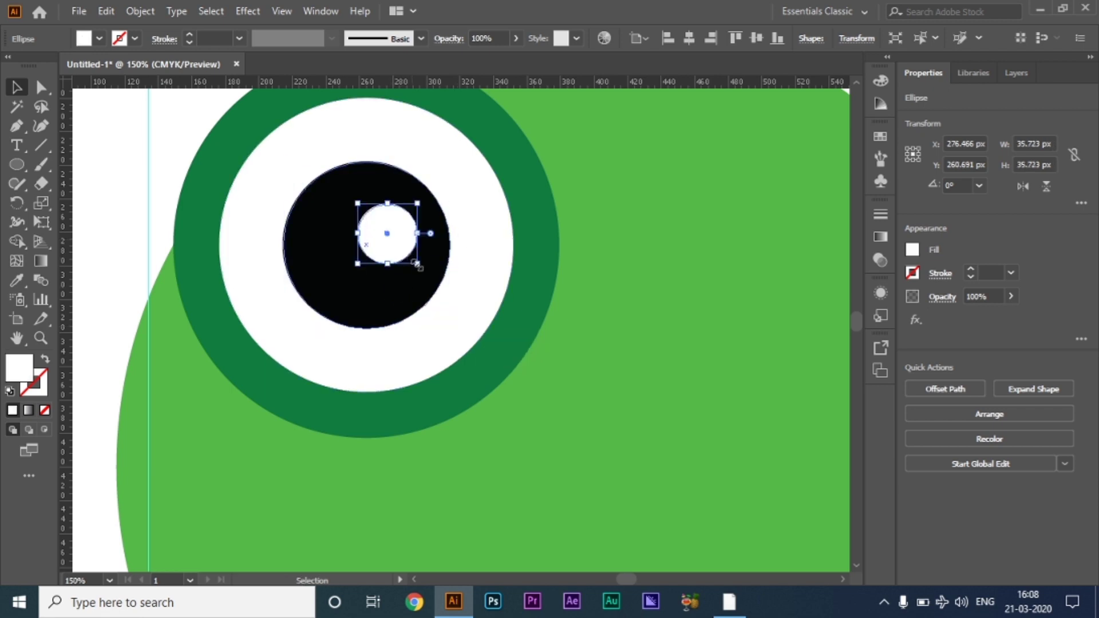
left_click_drag(416, 264, 400, 240)
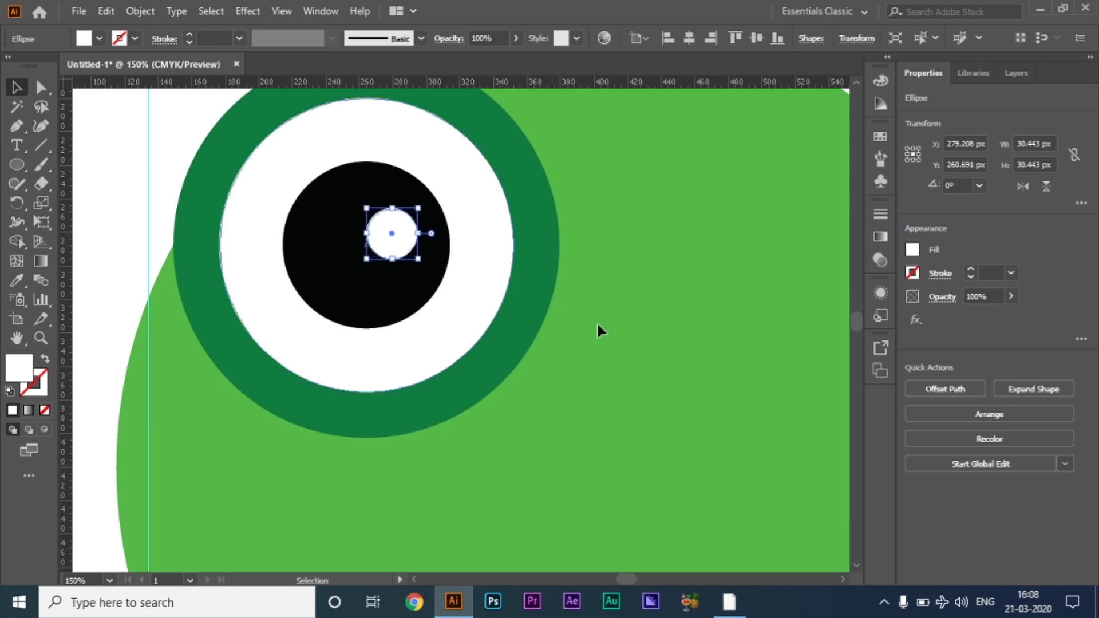
key("ctrl+shift+a")
key("ctrl+minus")
key("ctrl+minus")
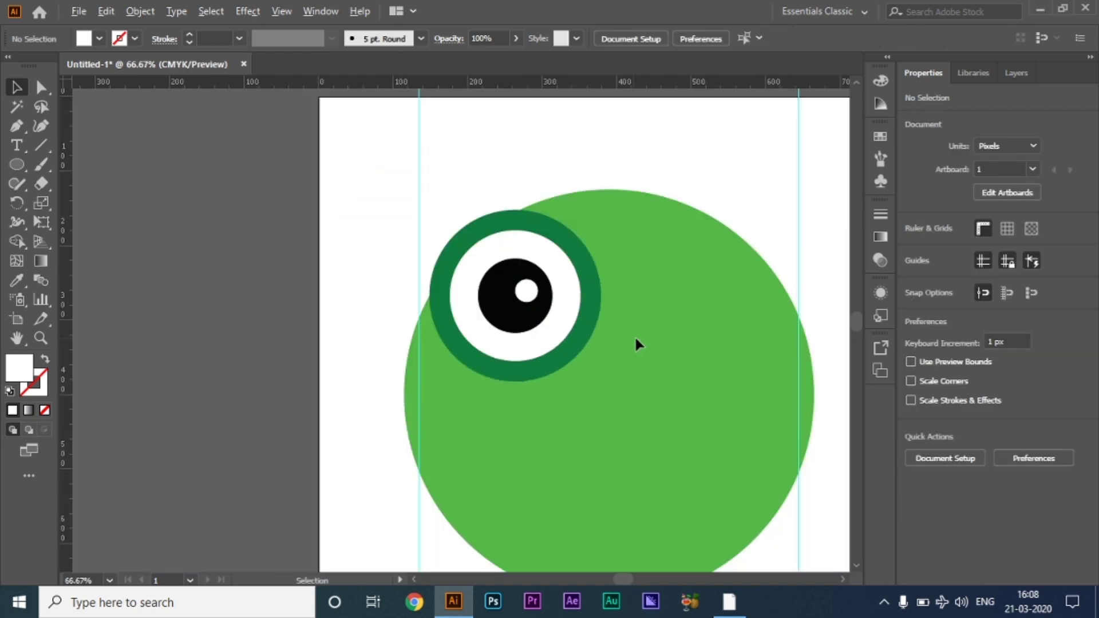
Move the selected eye parts slightly left, then Alt+Shift-drag a copy to the face's right side
left_click_drag(654, 325, 582, 315)
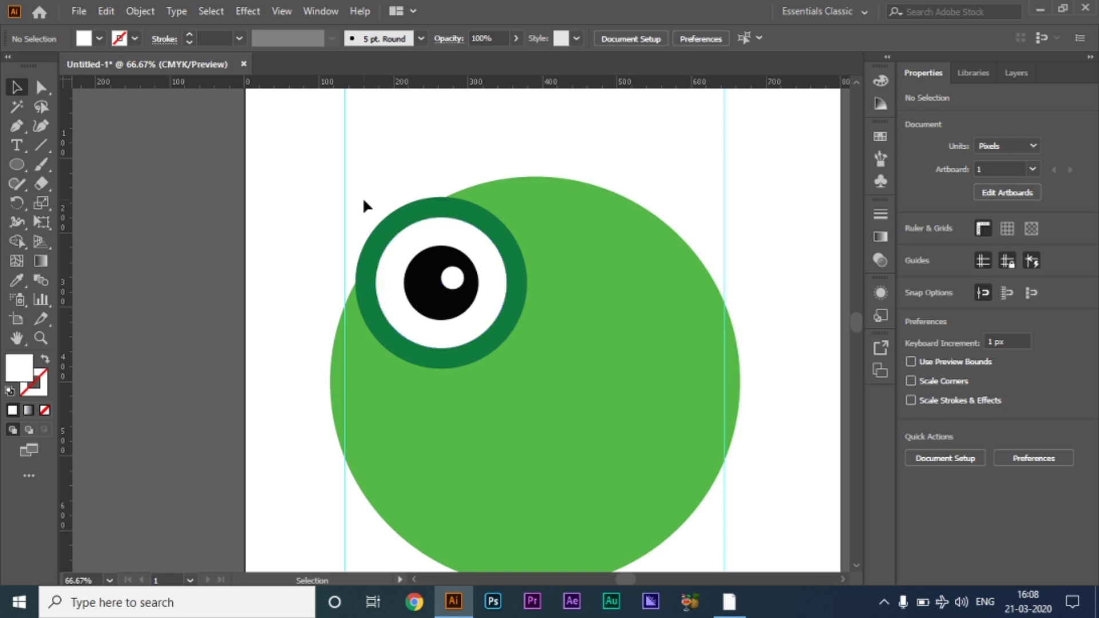
mouse_move(363, 197)
left_mouse_down()
mouse_move(482, 320)
mouse_move(503, 325)
left_mouse_up()
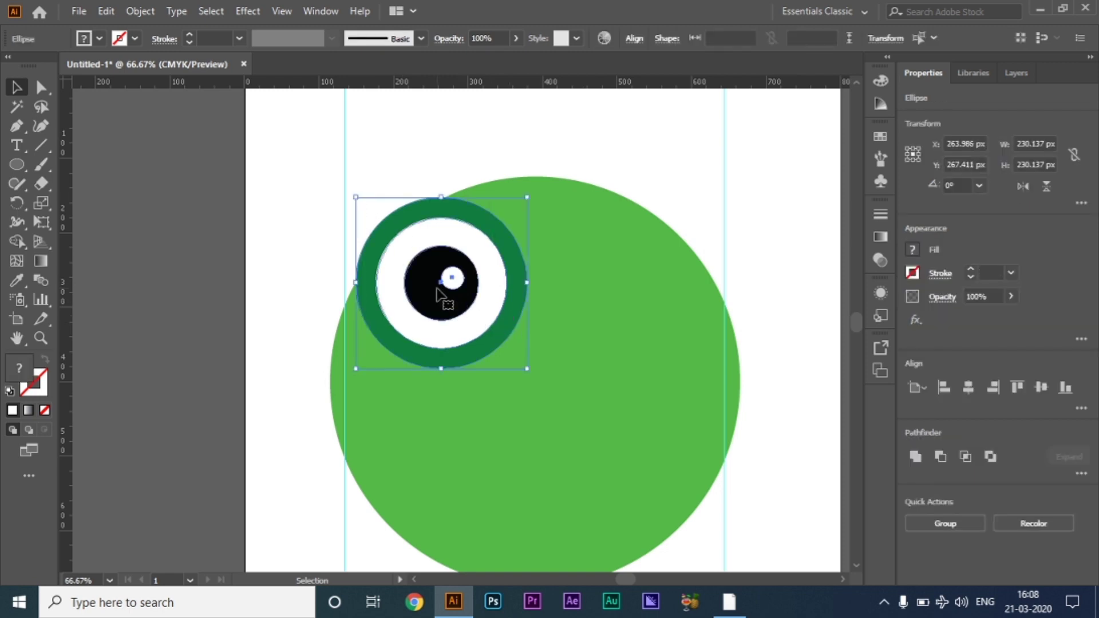
left_click_drag(436, 294, 424, 290)
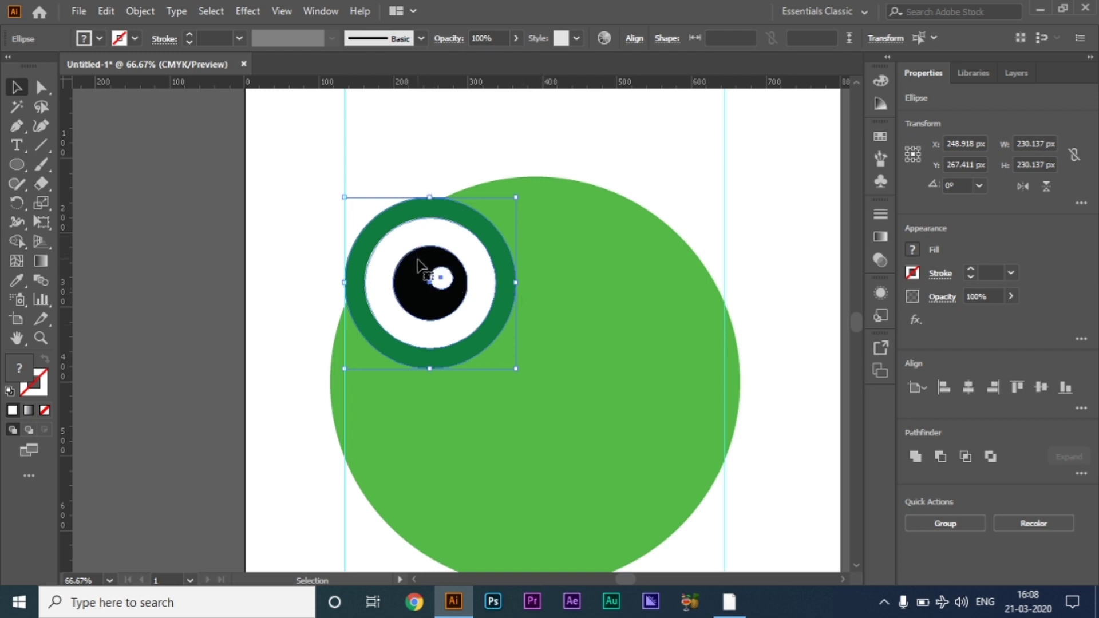
left_click_drag(417, 264, 626, 274)
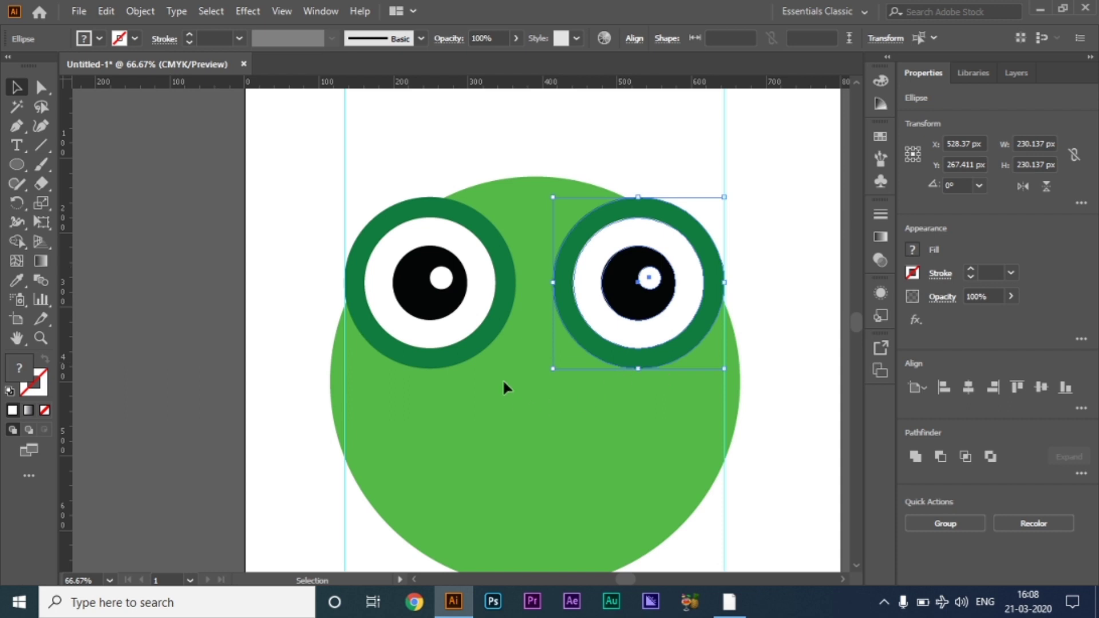
Nudge the right eye's white highlight left onto the pupil's upper left
left_click(510, 403)
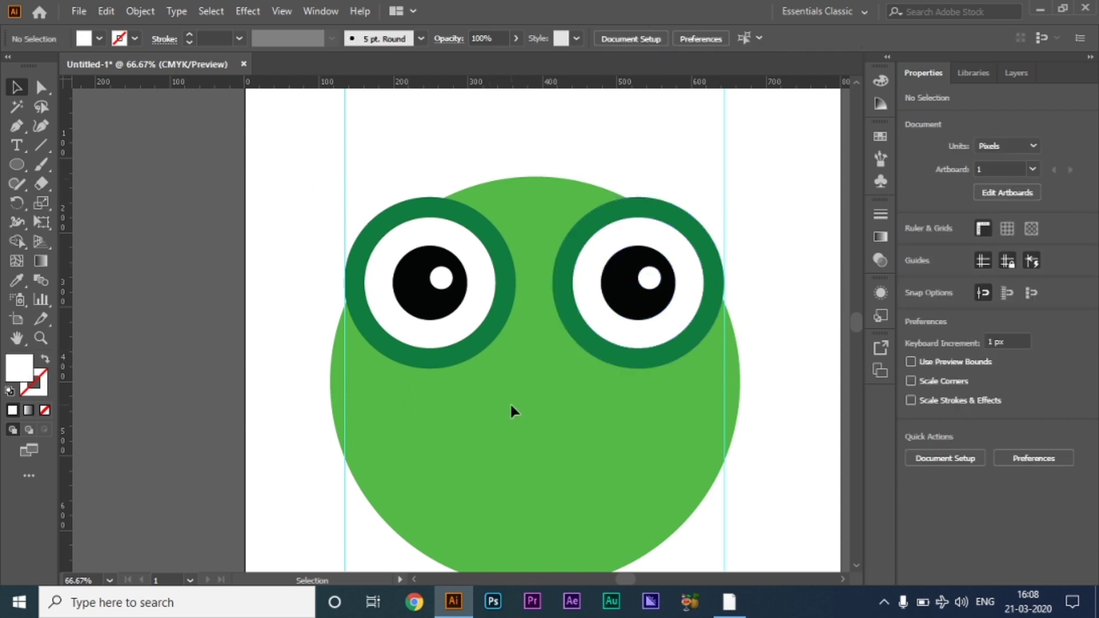
scroll(531, 434, "down", 2)
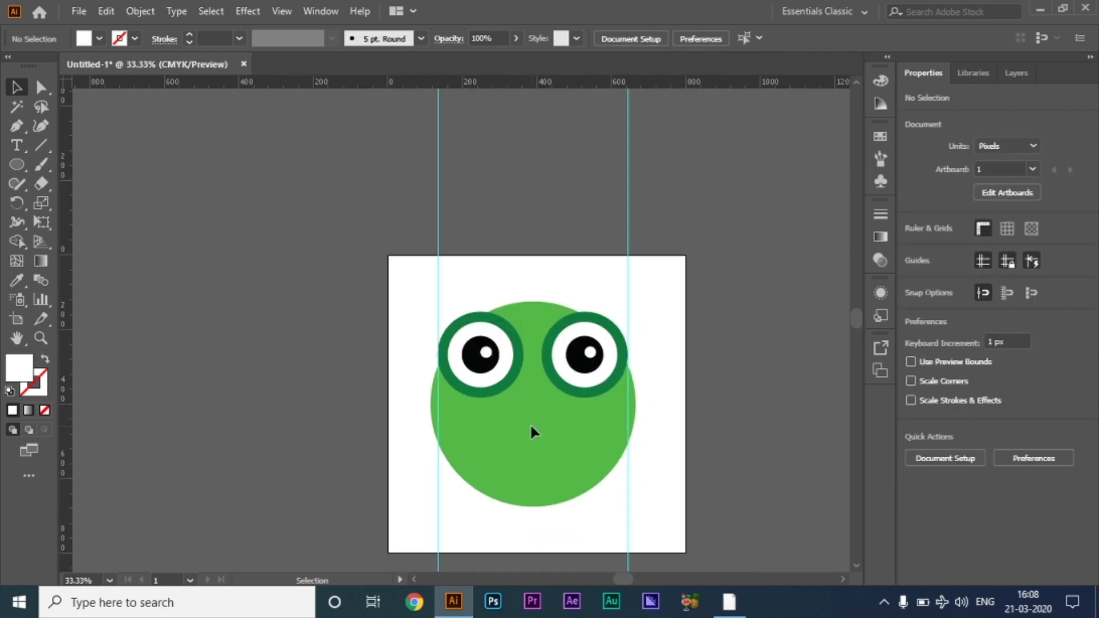
scroll(543, 434, "up", 1)
left_click_drag(520, 422, 457, 341)
mouse_move(295, 171)
left_mouse_down()
mouse_move(527, 299)
mouse_move(422, 270)
left_mouse_up()
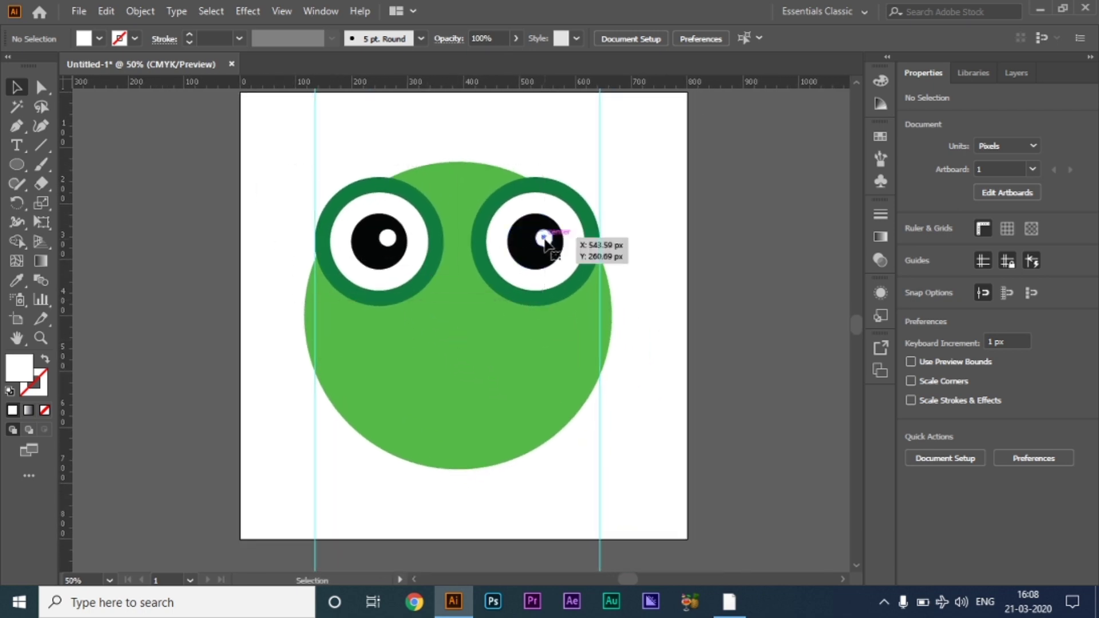
left_click_drag(545, 239, 527, 240)
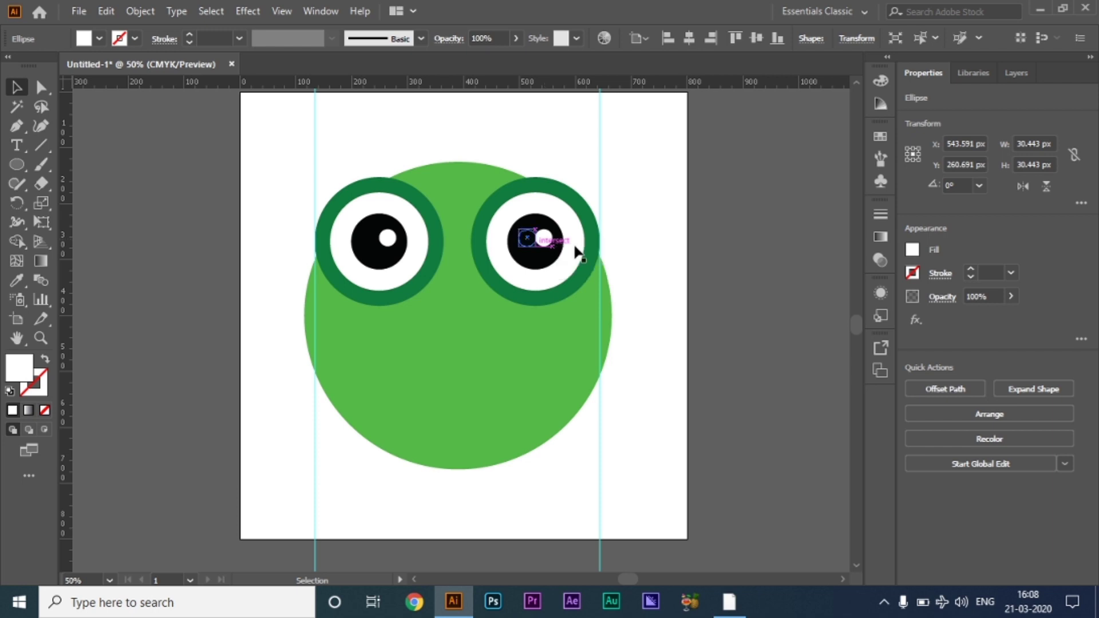
left_click(743, 265)
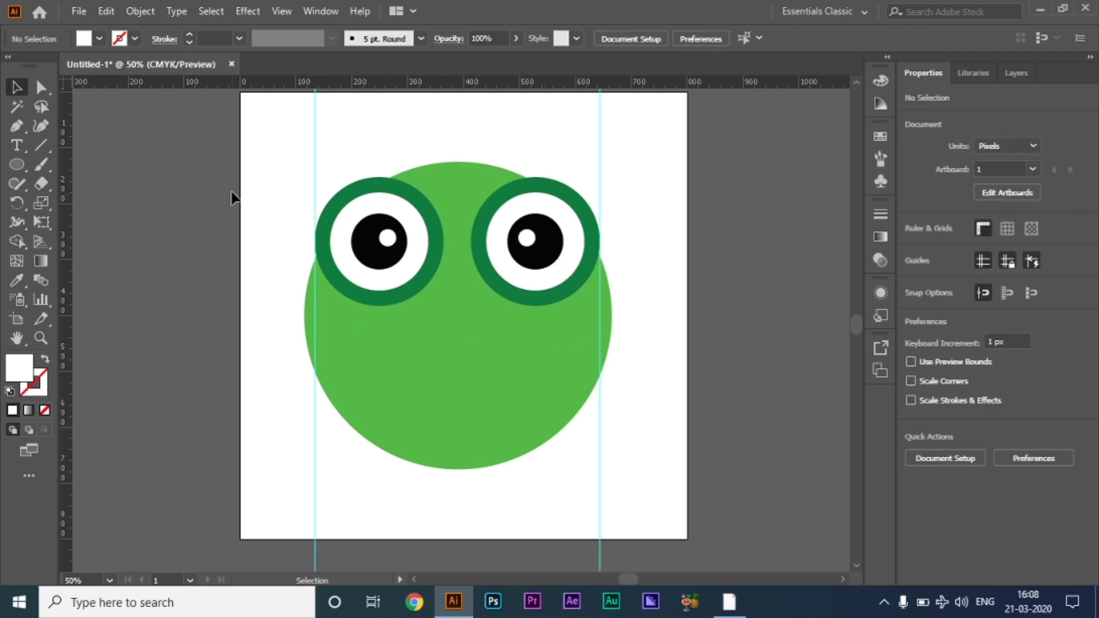
Group both eyes and drag the group right of the green body, partly off the artboard
mouse_move(306, 176)
left_mouse_down()
mouse_move(524, 306)
mouse_move(502, 279)
left_mouse_up()
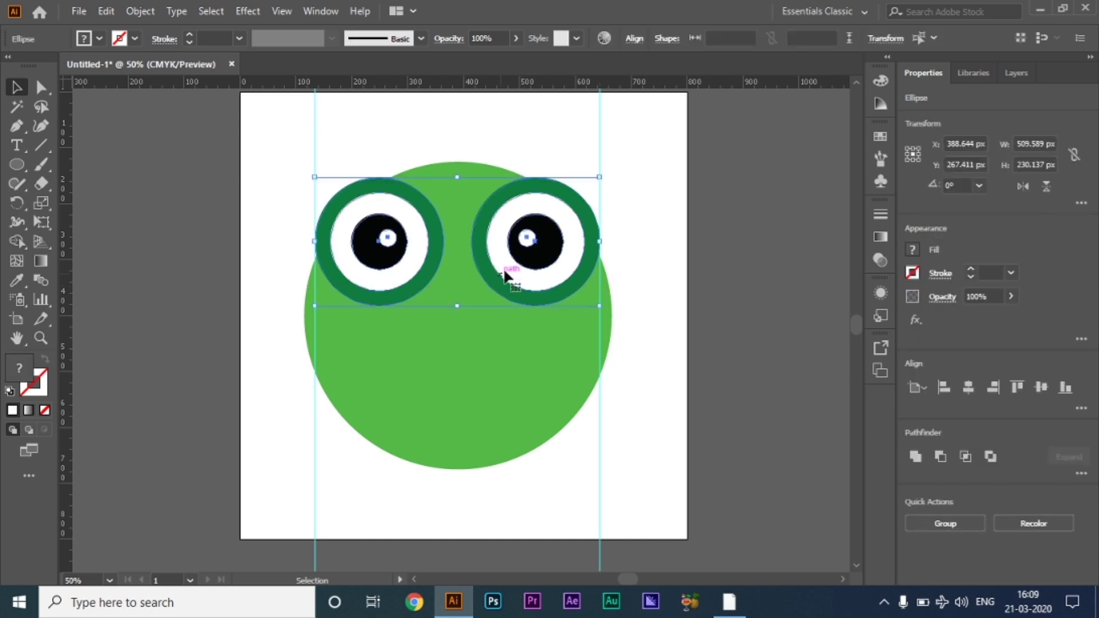
right_click(519, 249)
left_click(561, 347)
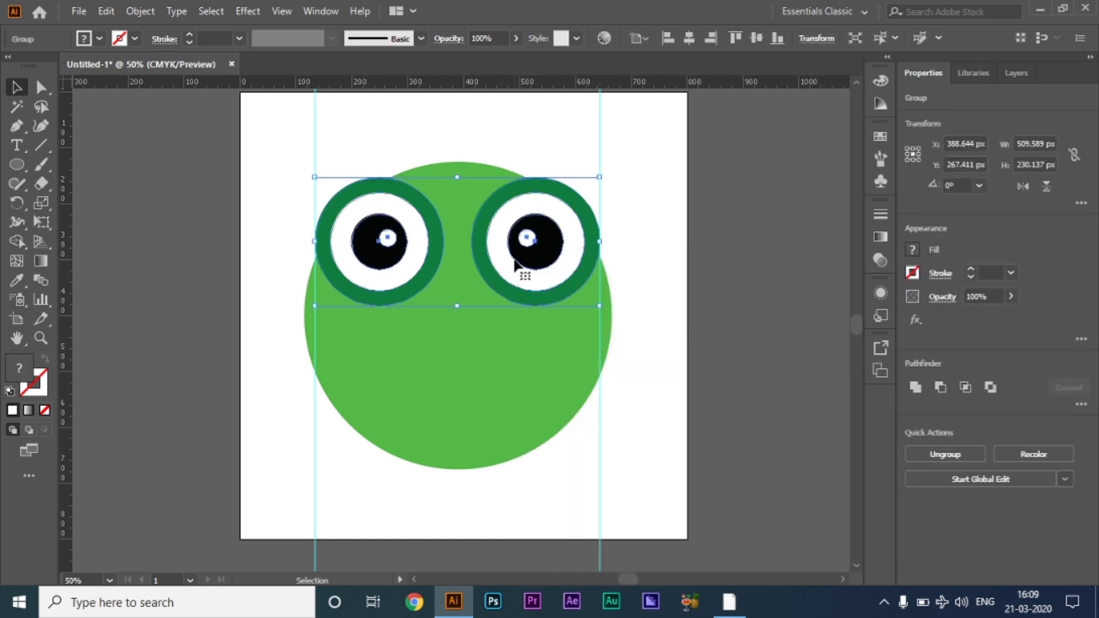
mouse_move(510, 250)
left_mouse_down()
mouse_move(861, 247)
mouse_move(829, 264)
left_mouse_up()
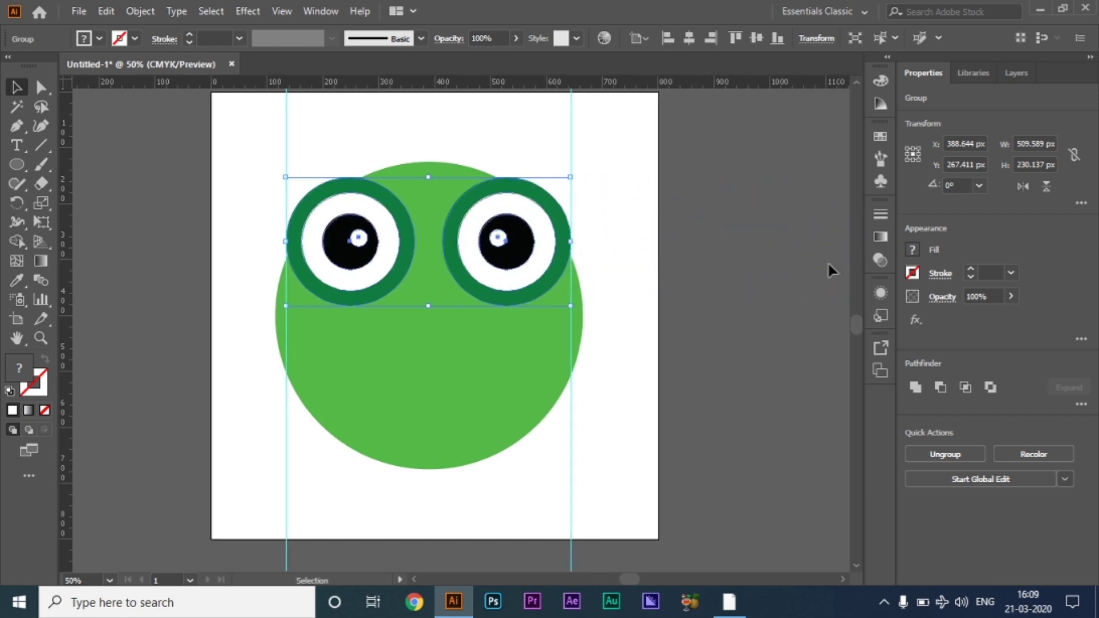
left_click_drag(523, 245, 832, 263)
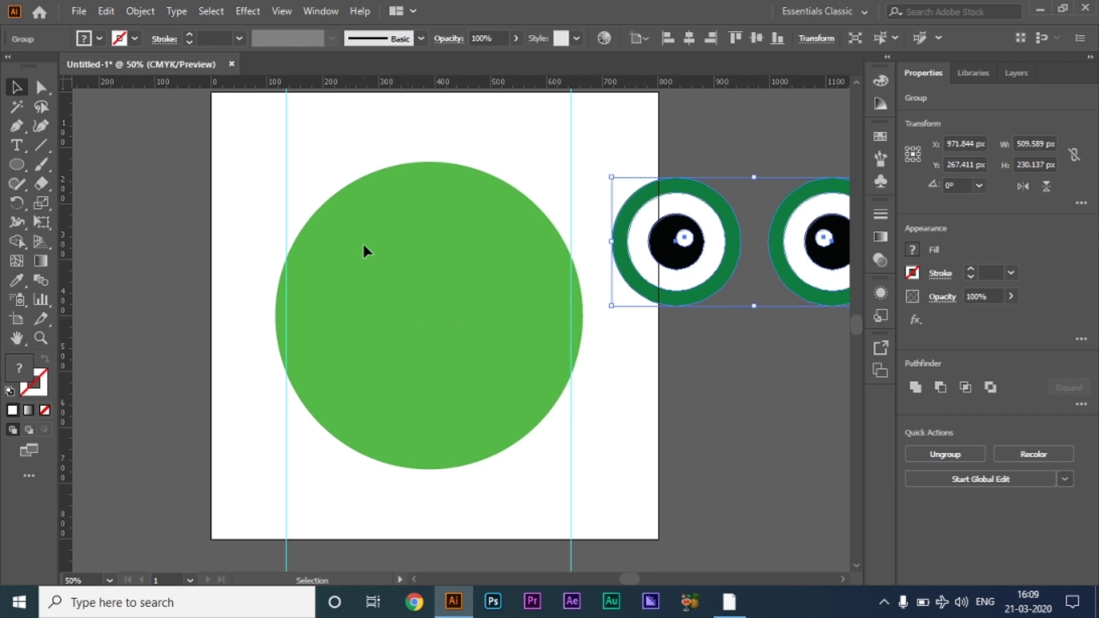
left_click(540, 194)
Zoom in and pan to centre the green body in view
key("ctrl+plus")
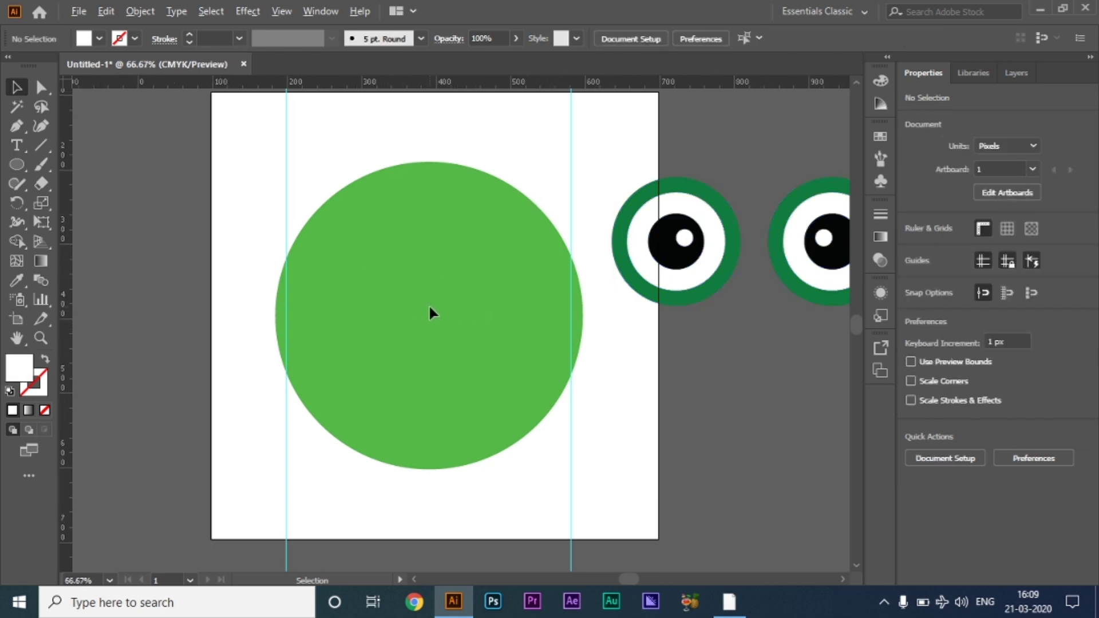
left_click_drag(521, 290, 453, 292)
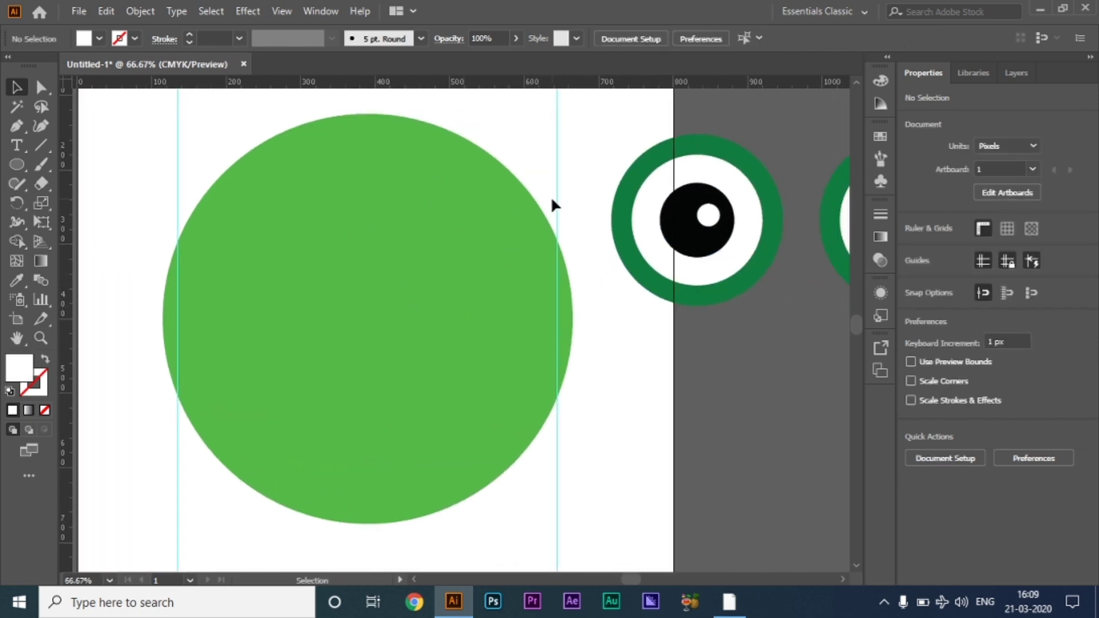
right_click(557, 197)
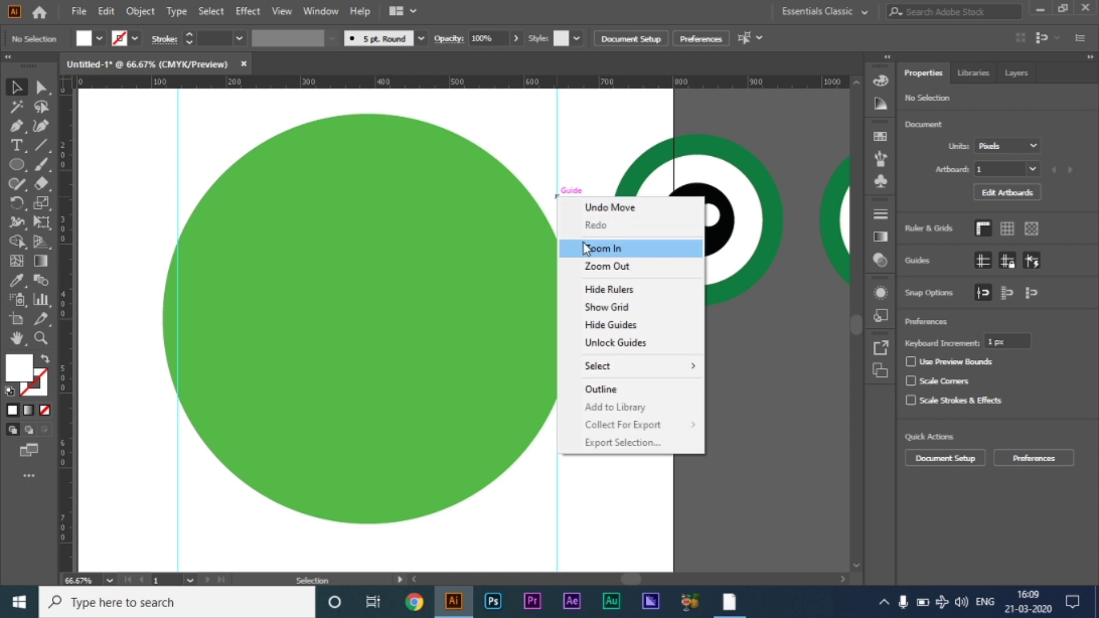
left_click(805, 311)
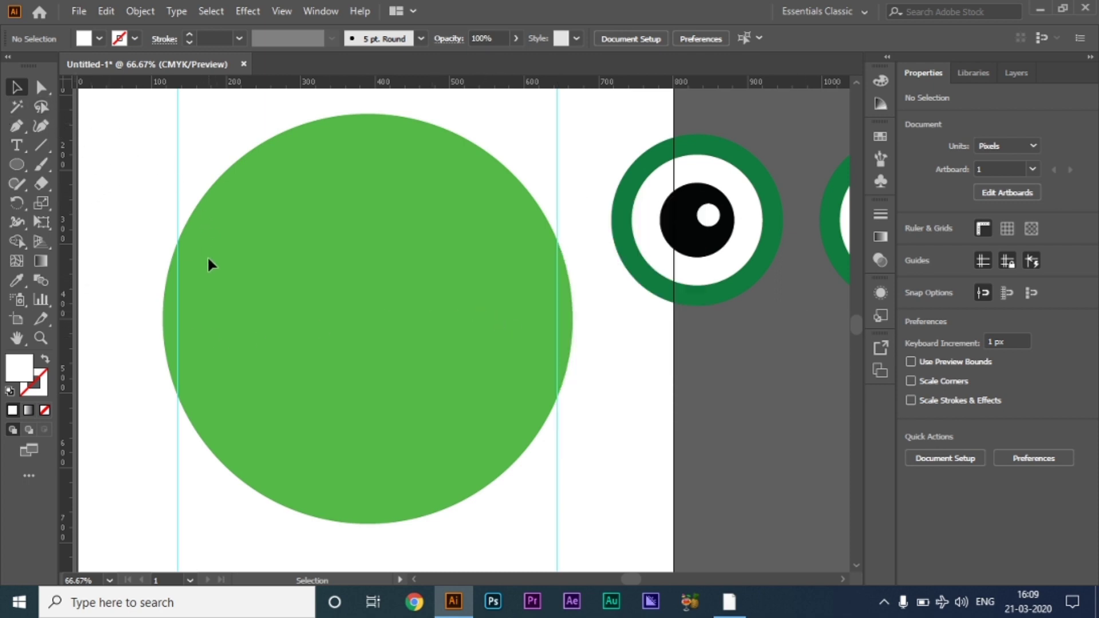
scroll(201, 297, "up", 1)
Draw a small flat ellipse left of the body with a narrow 15 × 61 px rounded bar beneath it
mouse_move(218, 248)
left_mouse_down()
mouse_move(388, 263)
mouse_move(353, 264)
left_mouse_up()
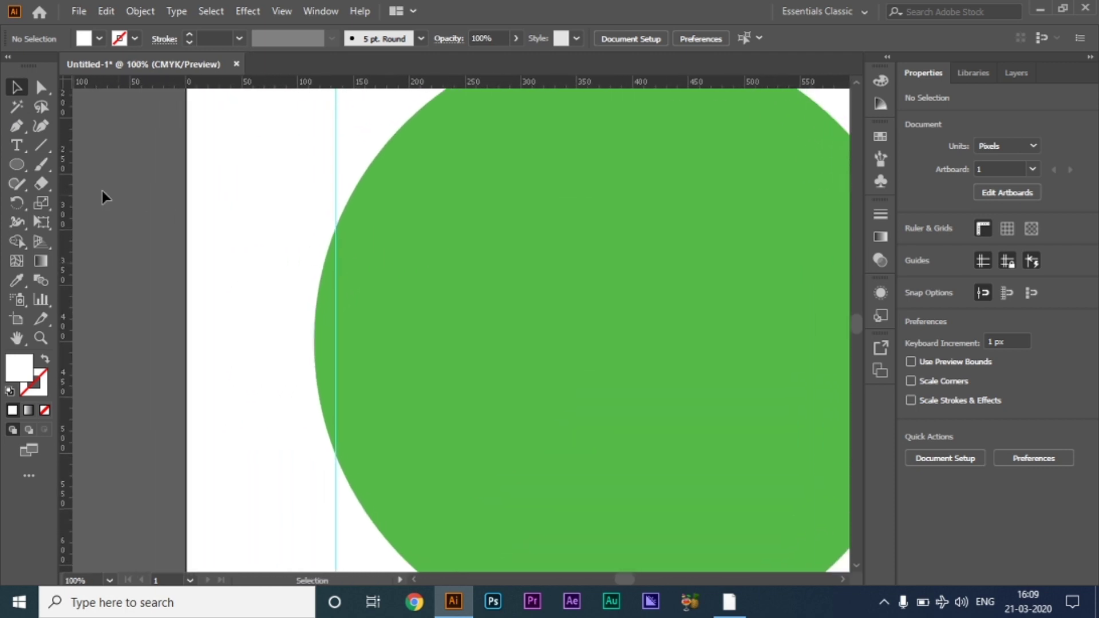
left_click(17, 165)
left_click_drag(212, 129, 264, 152)
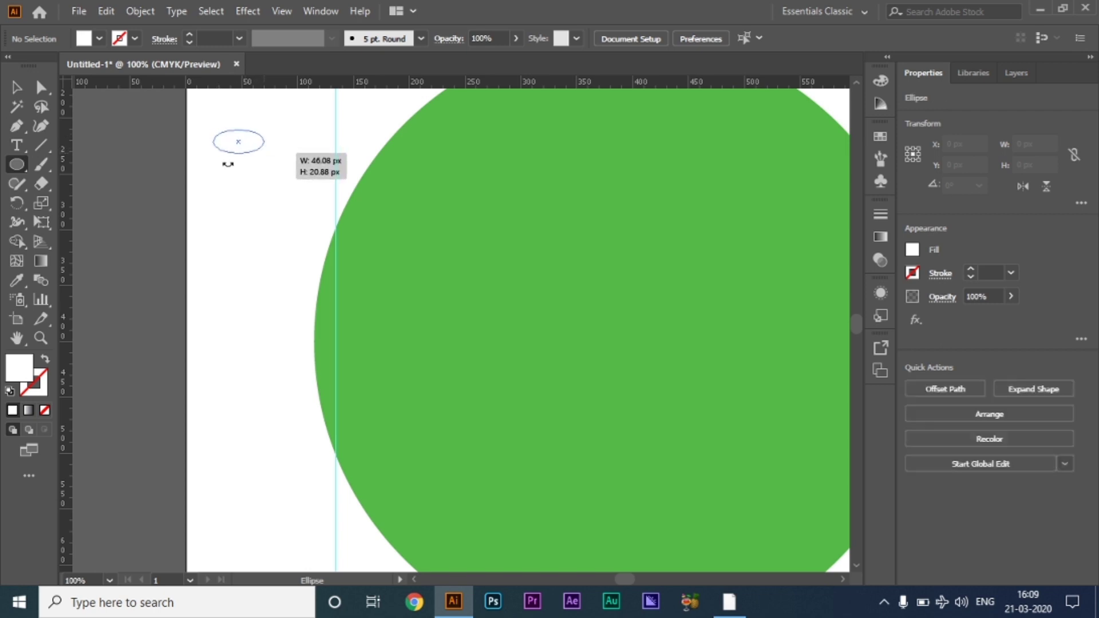
right_click(21, 166)
left_click(86, 184)
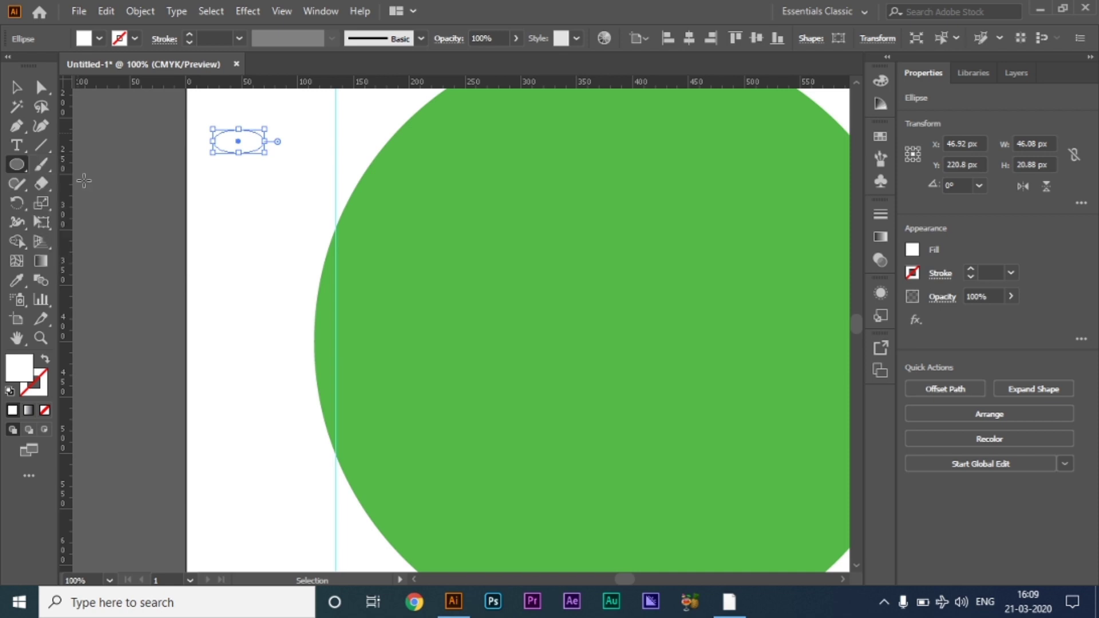
mouse_move(231, 145)
left_mouse_down()
mouse_move(247, 214)
mouse_move(226, 230)
left_mouse_up()
Select the ellipse and bar together and give them a 1 pt black outline
left_click(16, 87)
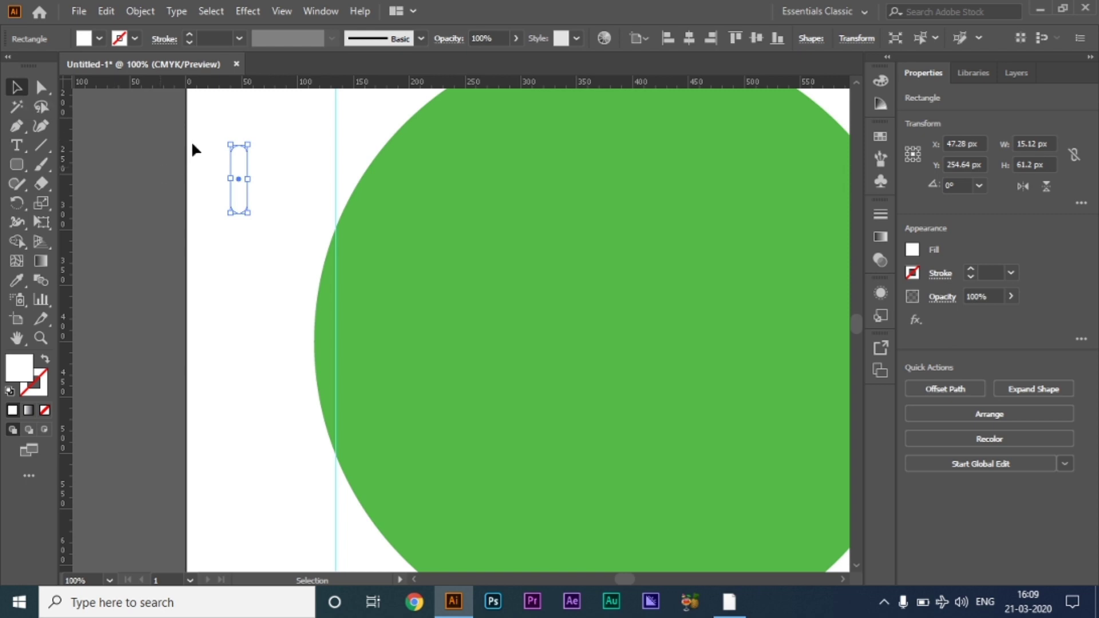
left_click_drag(202, 109, 277, 199)
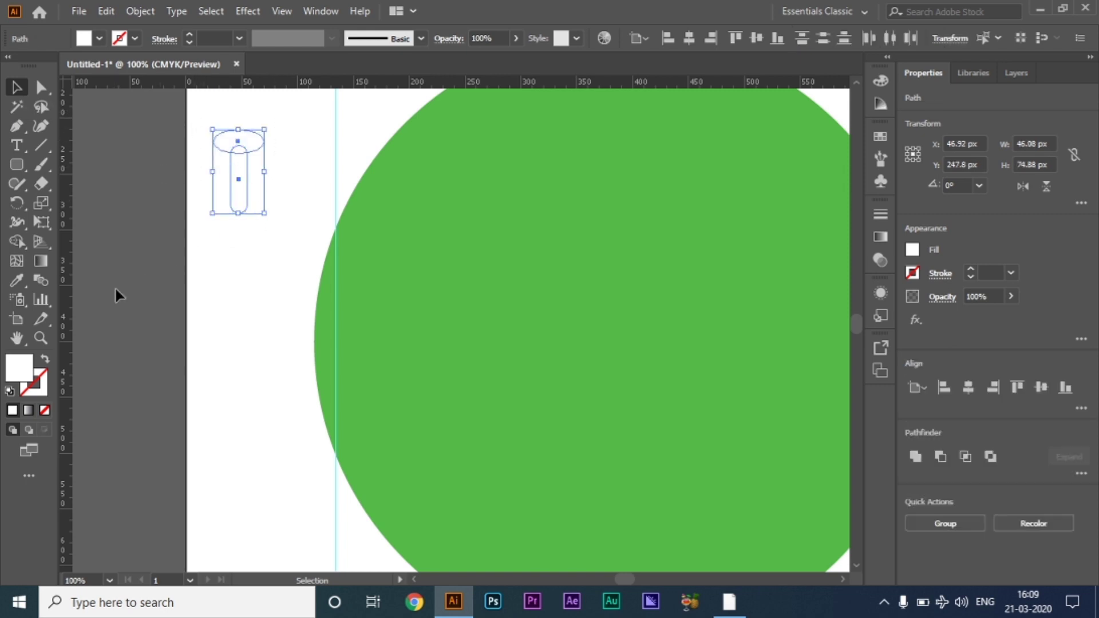
key("d")
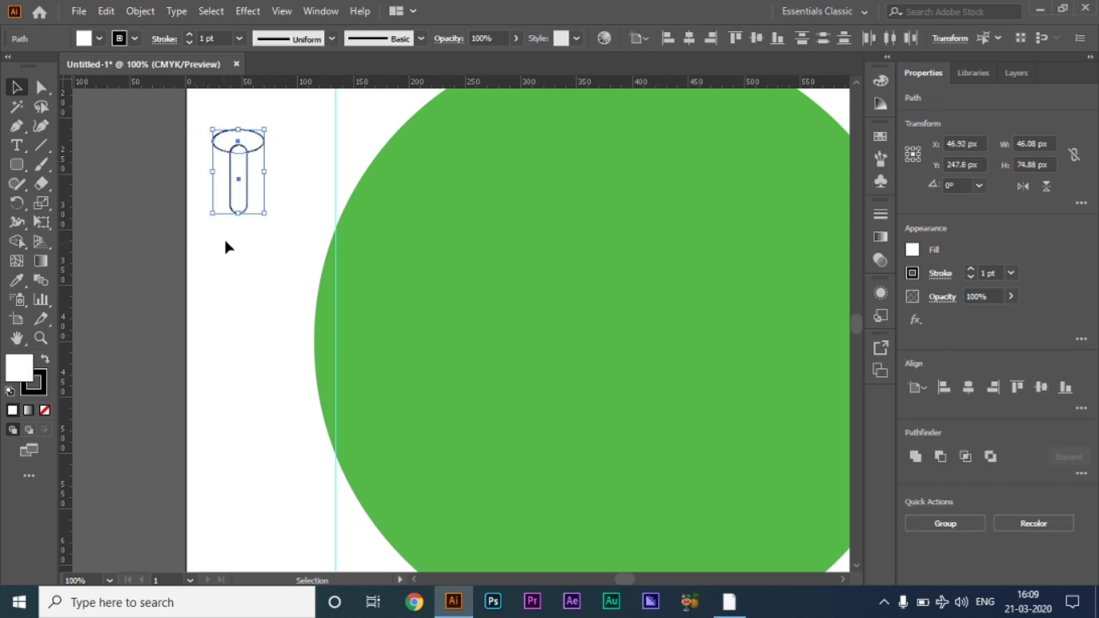
Remove the spike's outline and fill it with the body's green darkened to 18% K
left_click(44, 389)
left_click(45, 409)
left_click(14, 362)
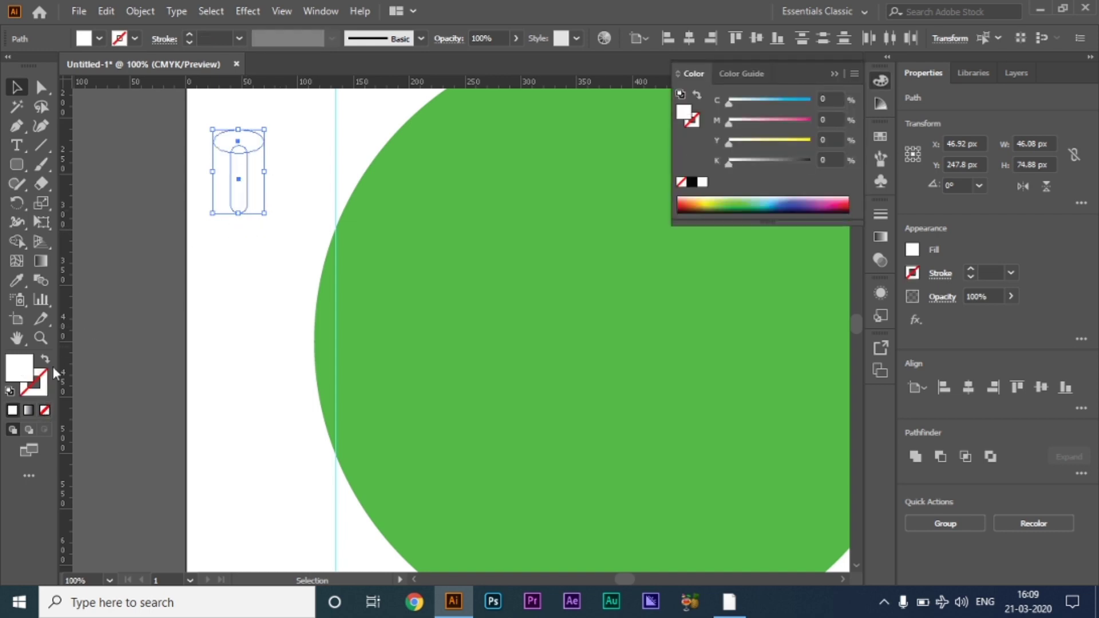
left_click(19, 277)
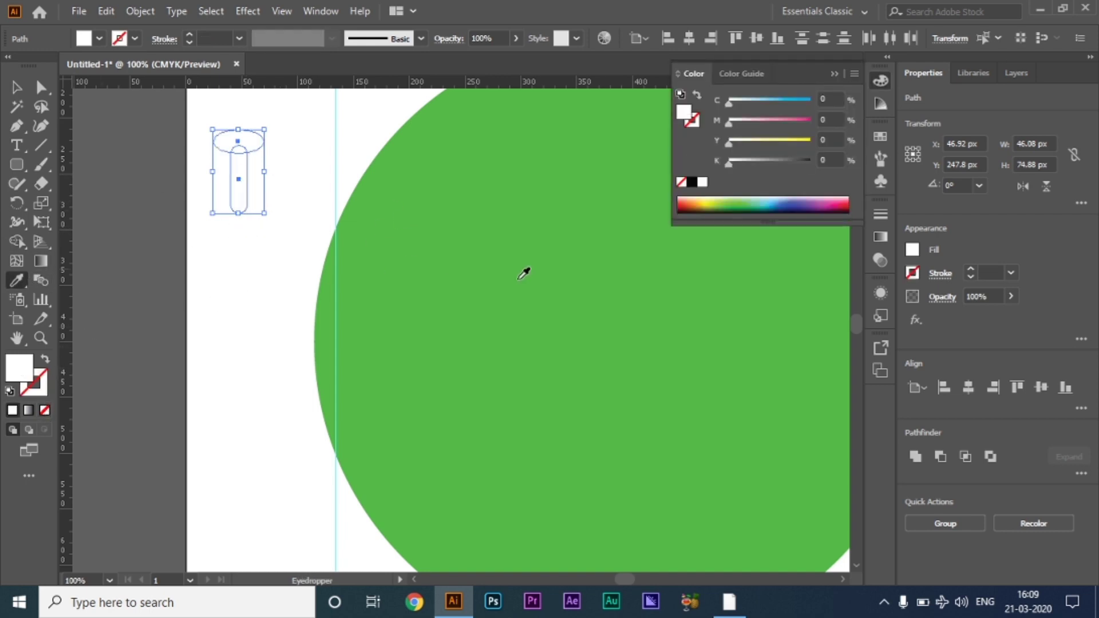
left_click(518, 275)
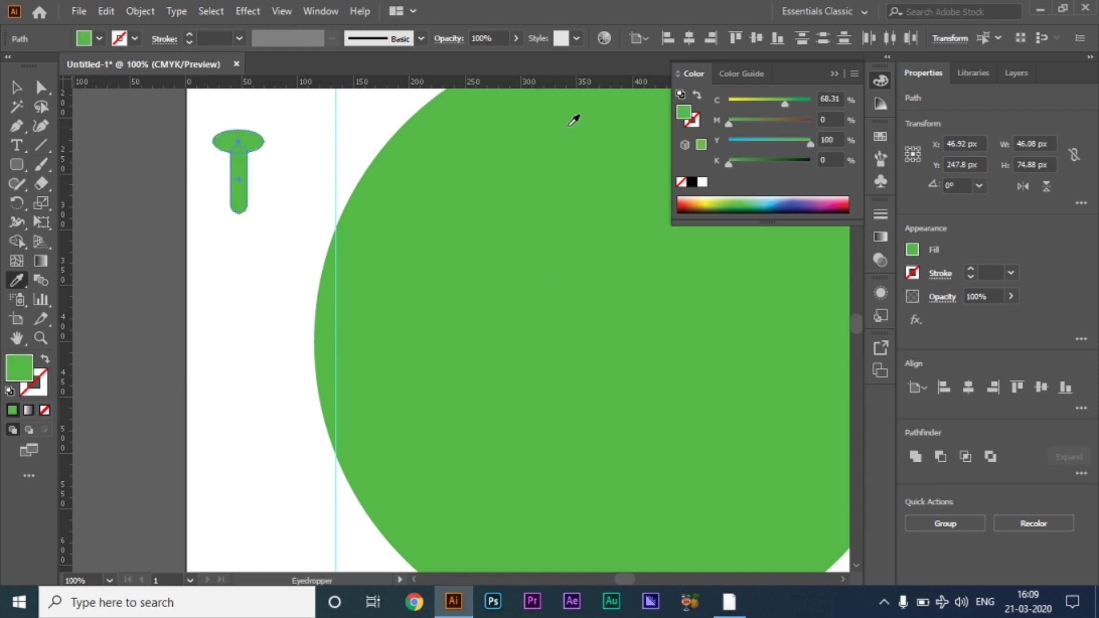
left_click_drag(730, 164, 741, 164)
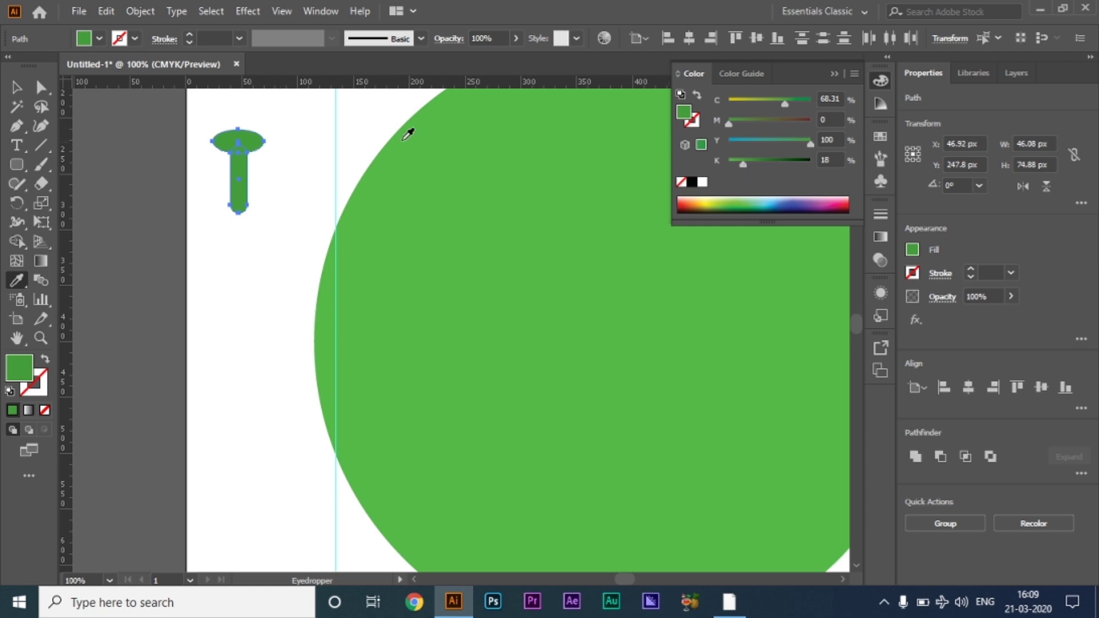
Deselect, then marquee-select the whole ellipse-and-bar spike again
left_click(16, 87)
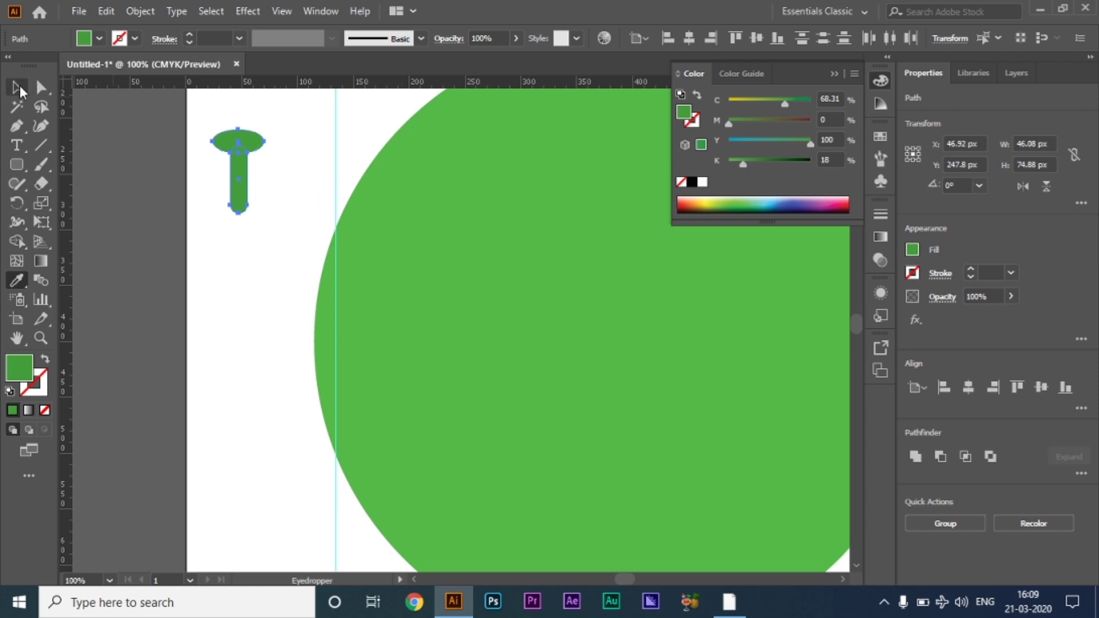
left_click(261, 291)
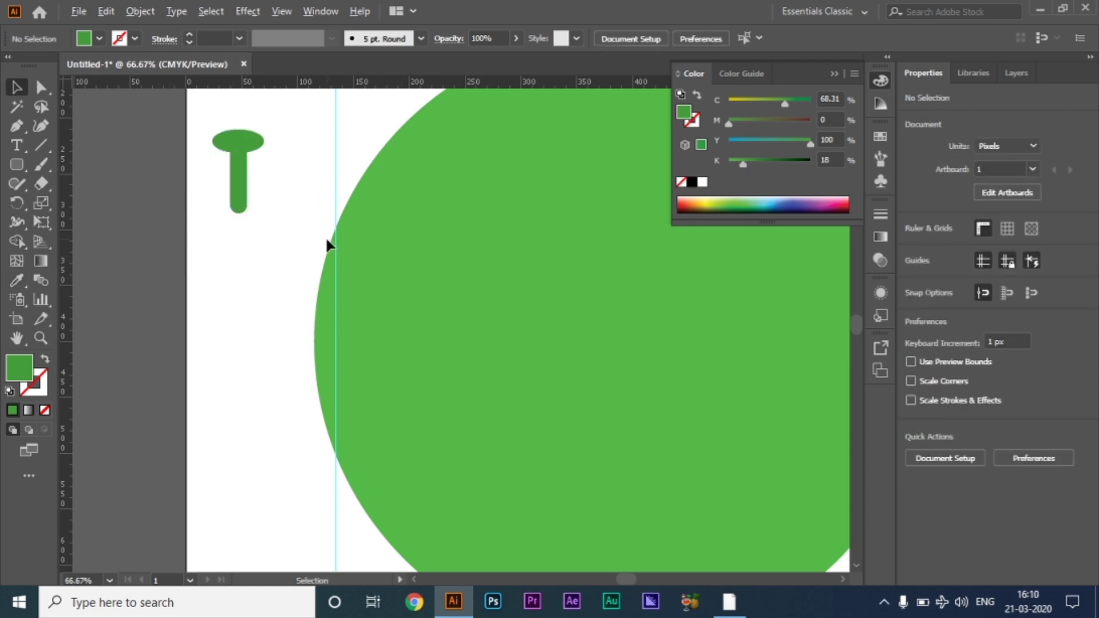
scroll(325, 236, "down", 1)
scroll(434, 229, "left", 1)
scroll(356, 278, "left", 2)
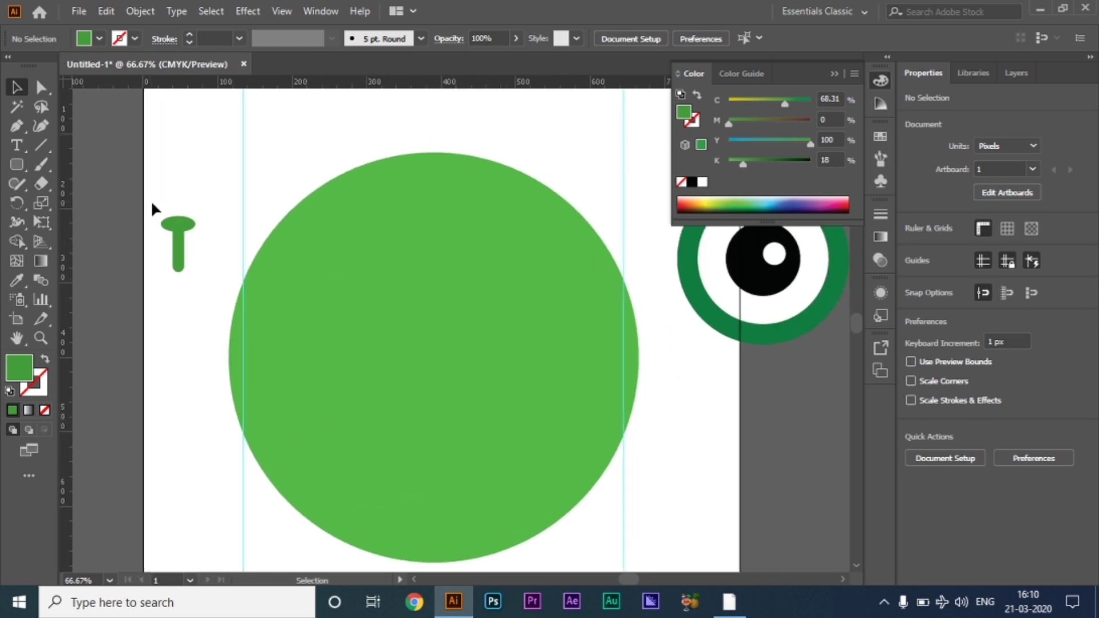
left_click_drag(150, 201, 214, 279)
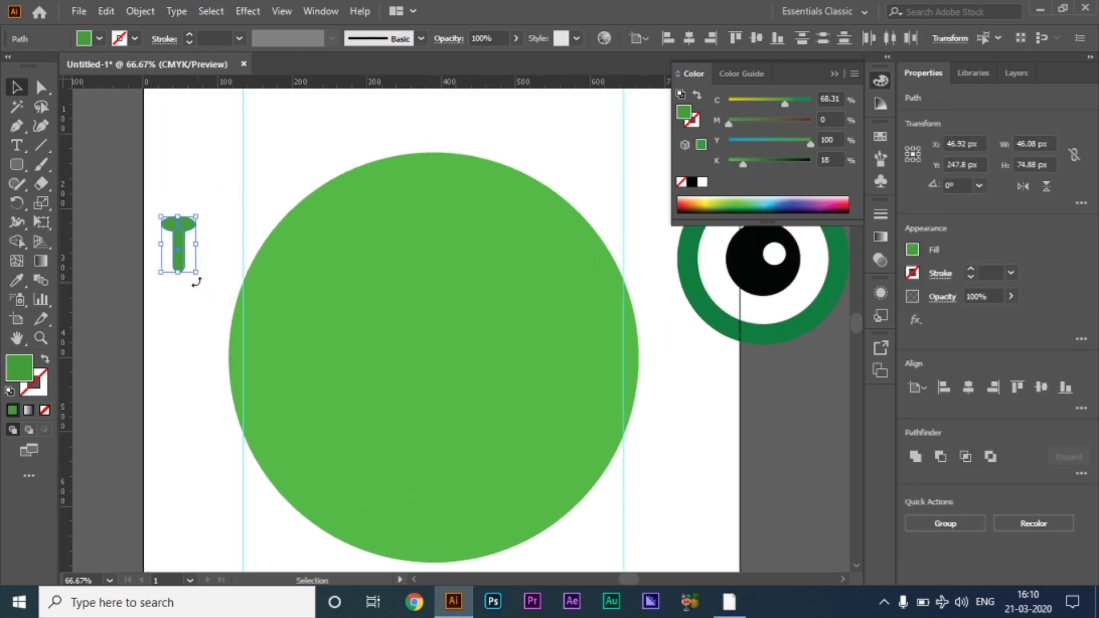
Group the spike's ellipse and bar, entering and then leaving isolation mode
key("ctrl+g")
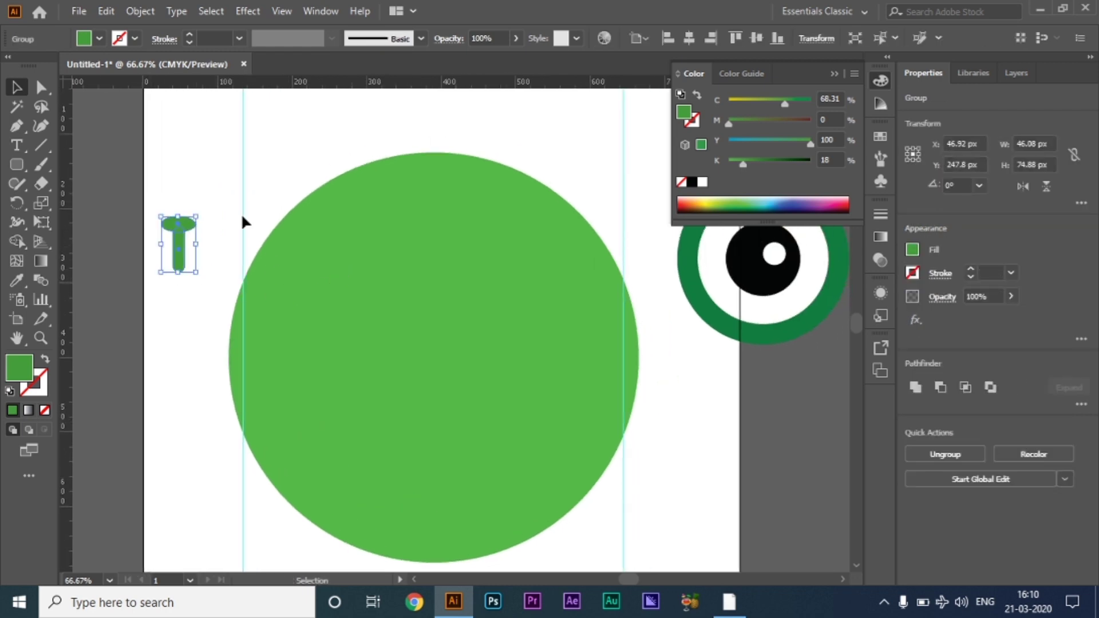
right_click(182, 231)
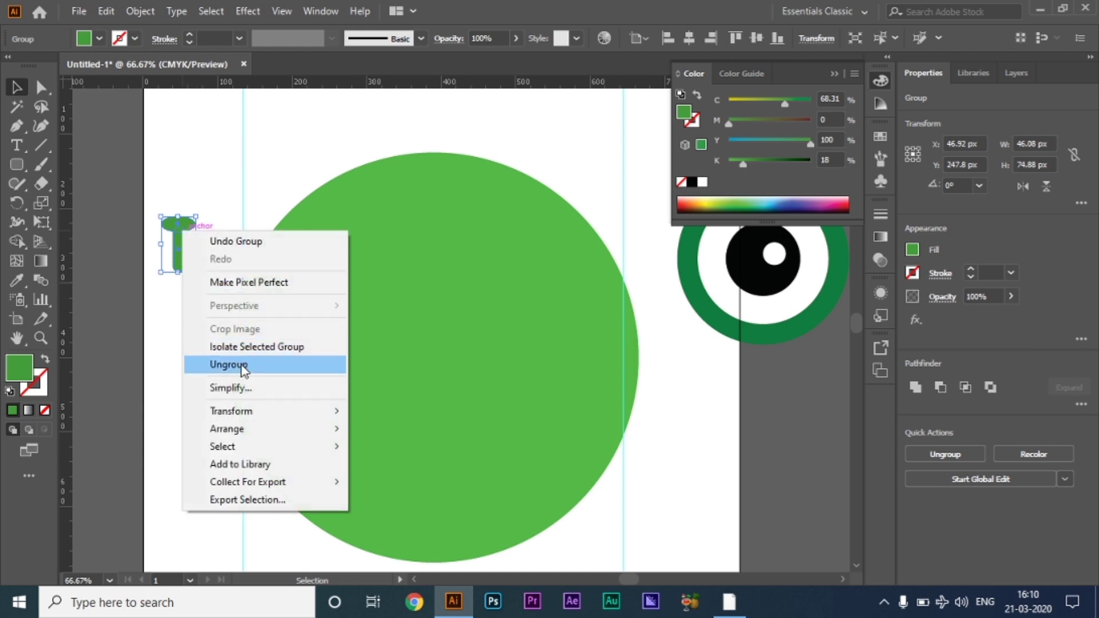
left_click(218, 346)
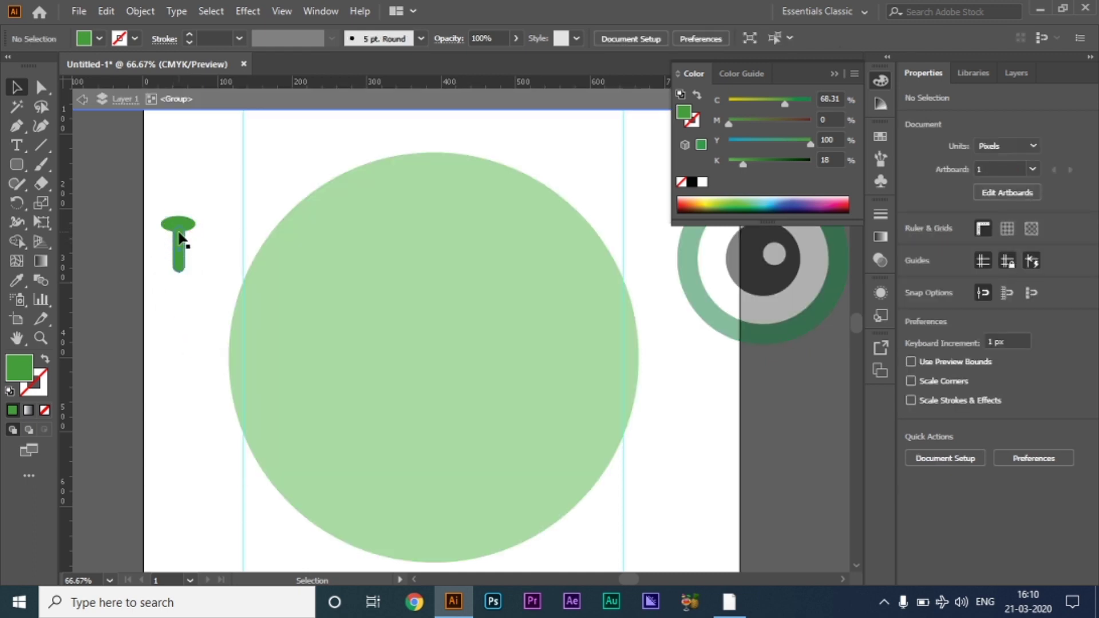
left_click(82, 103)
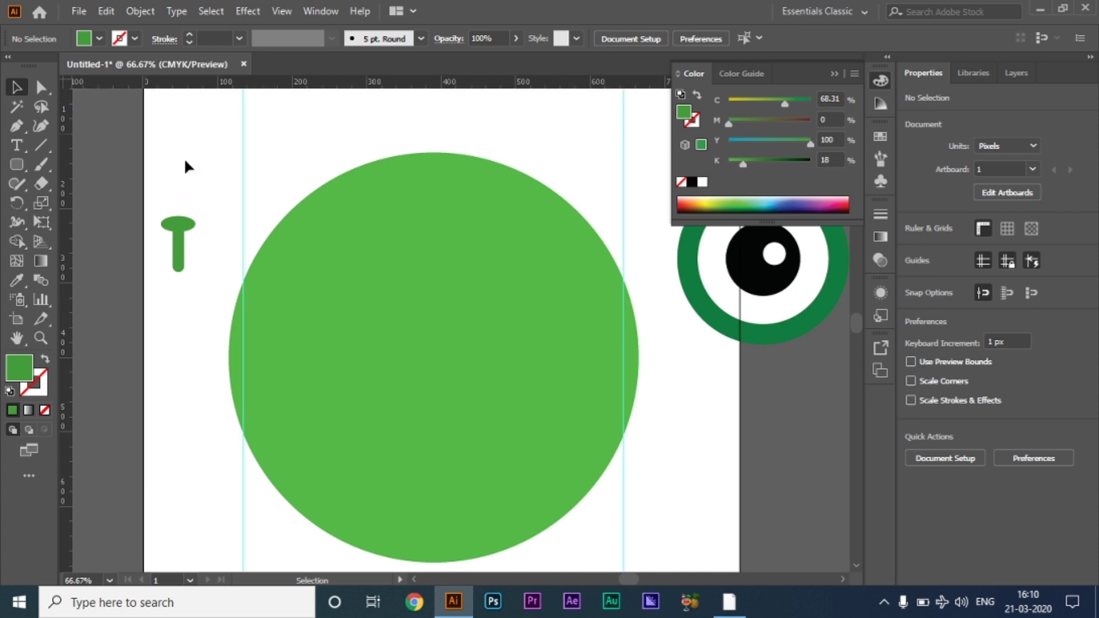
Move the 46.08 × 74.88 px spike group upright onto the top centre of the green circle
left_click_drag(184, 238, 427, 155)
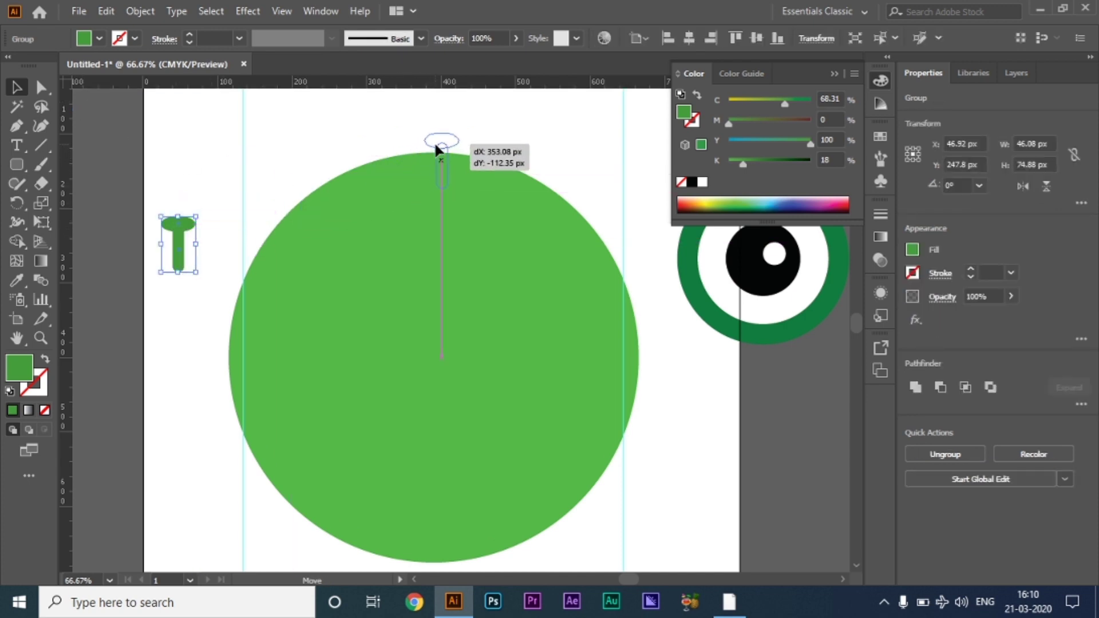
left_click_drag(426, 153, 432, 128)
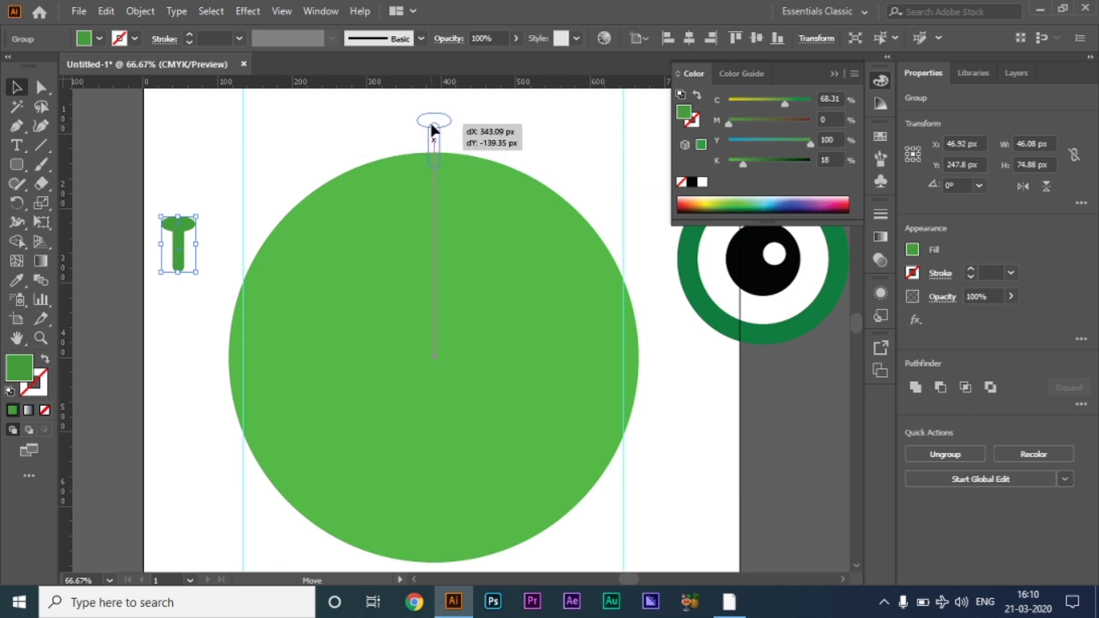
left_click_drag(431, 128, 432, 121)
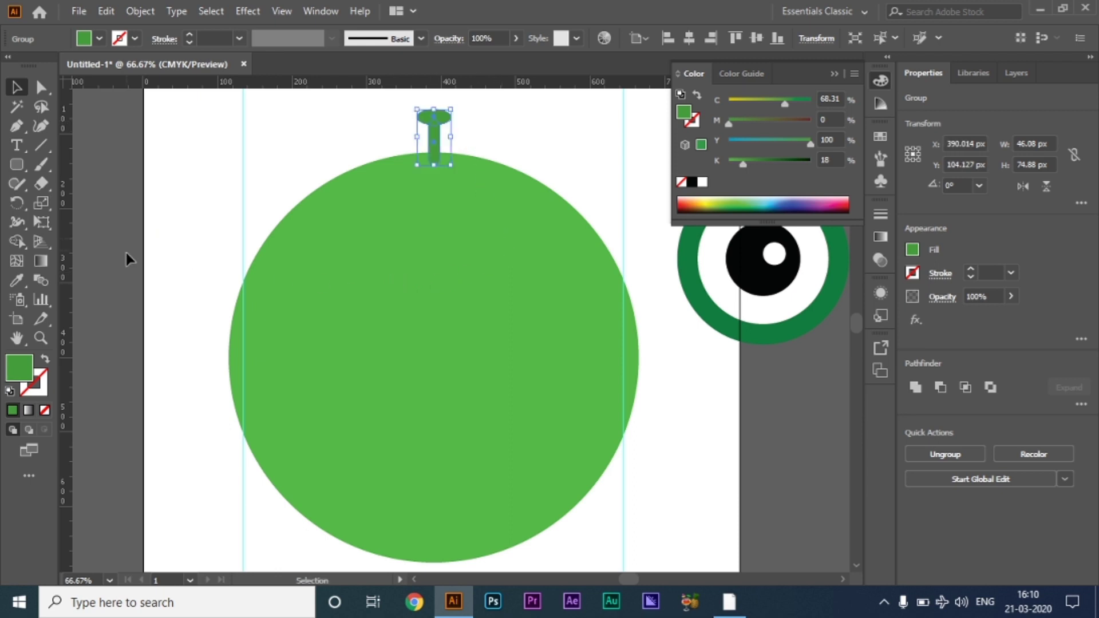
Rotate a copy of the spike 7.5° around the circle's centre, repeating with Ctrl+D all the way around
left_click(16, 203)
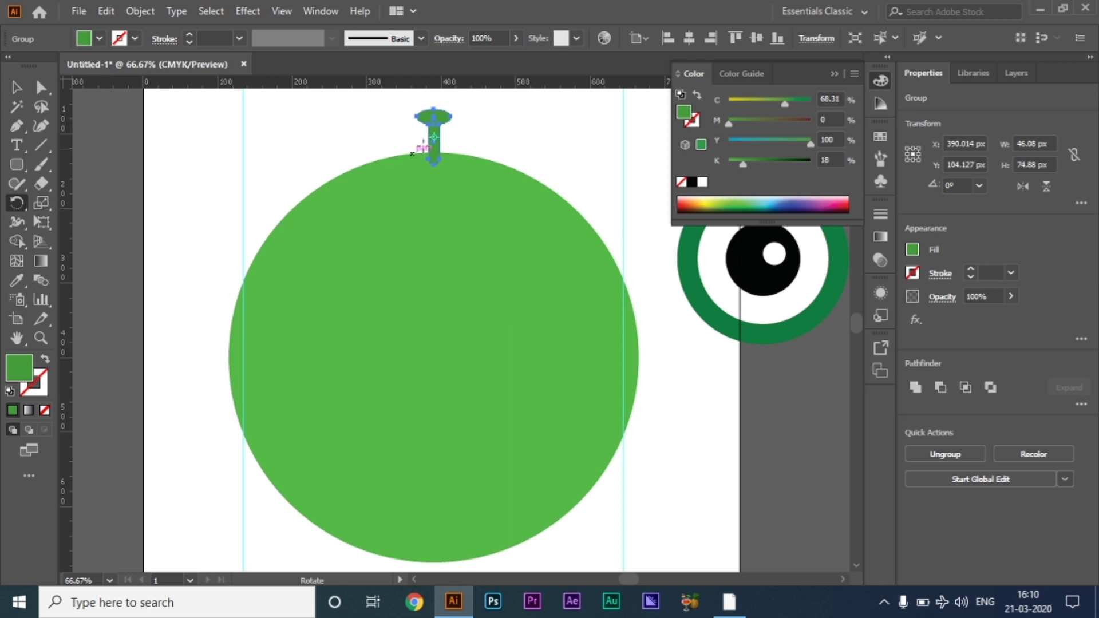
left_click_drag(435, 137, 437, 215)
left_click_drag(434, 119, 382, 130)
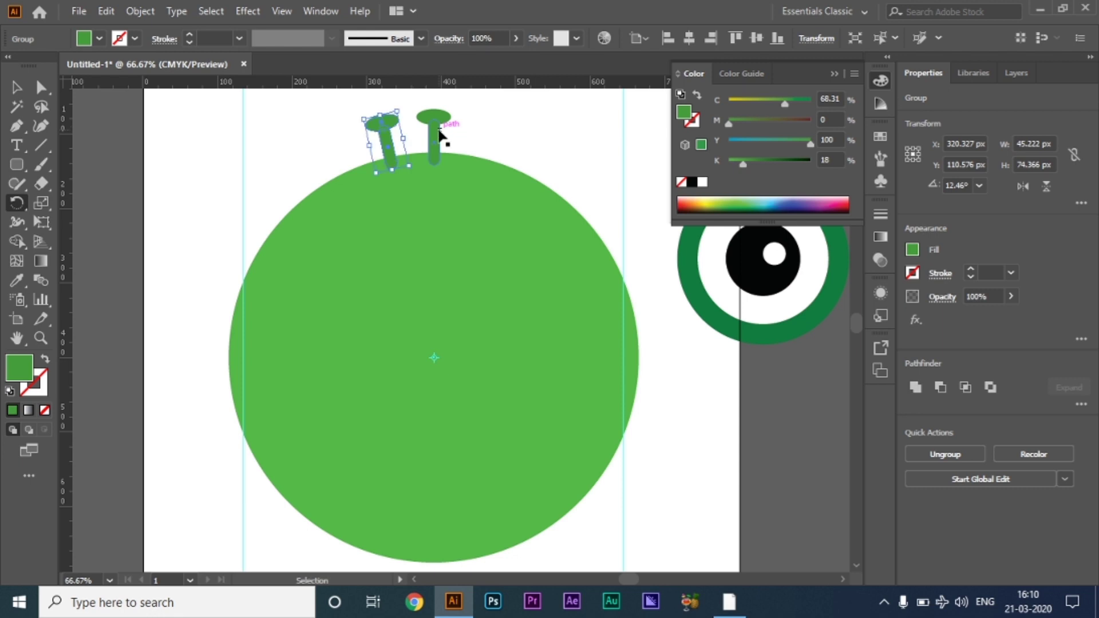
key("ctrl+d")
key("ctrl+d")
key("ctrl+d")
key("ctrl+d")
key("ctrl+d")
key("ctrl+d")
key("ctrl+d")
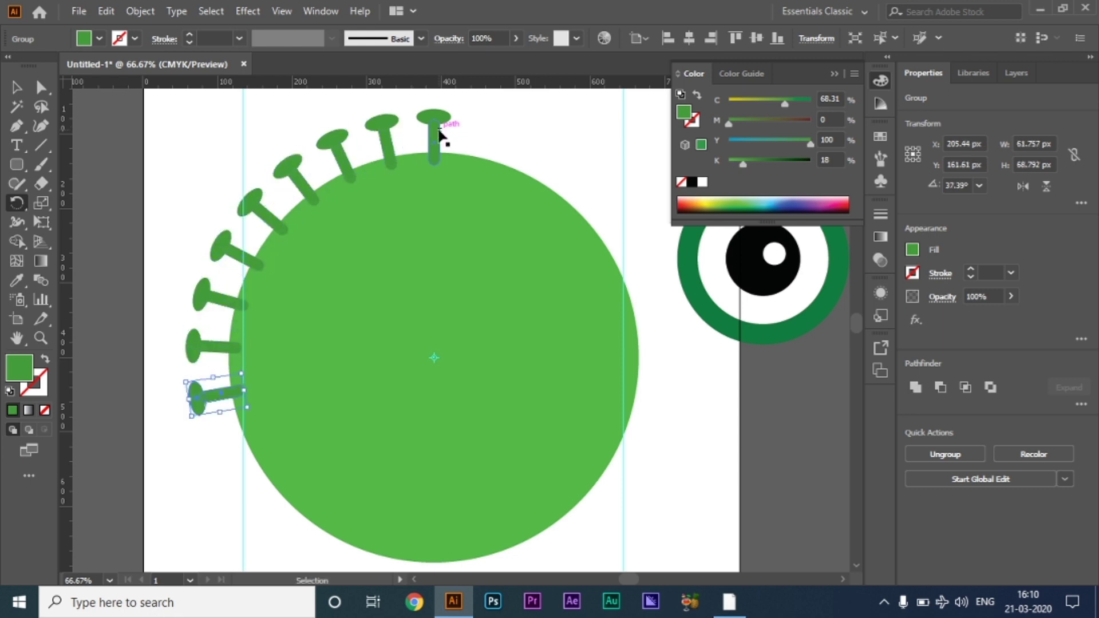
key("ctrl+d")
key("ctrl+d")
key("ctrl+d")
key("ctrl+d")
key("ctrl+d")
key("ctrl+d")
key("ctrl+d")
key("ctrl+d")
key("ctrl+d")
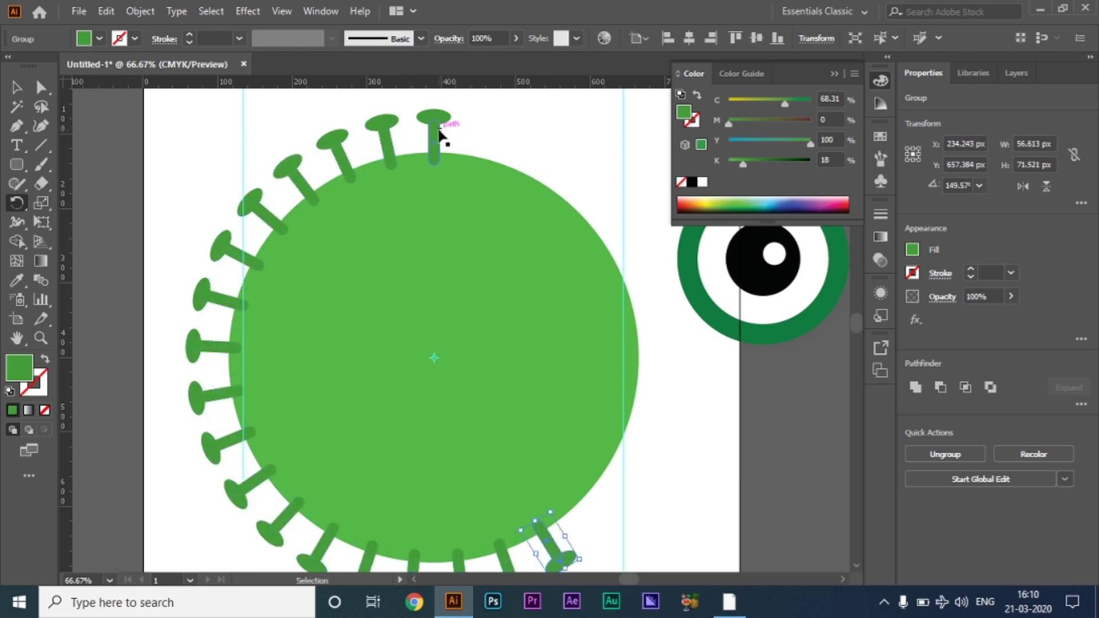
key("ctrl+d")
key("ctrl+d")
key("ctrl+d")
key("ctrl+d")
key("ctrl+d")
key("ctrl+d")
key("ctrl+d")
key("ctrl+d")
key("ctrl+d")
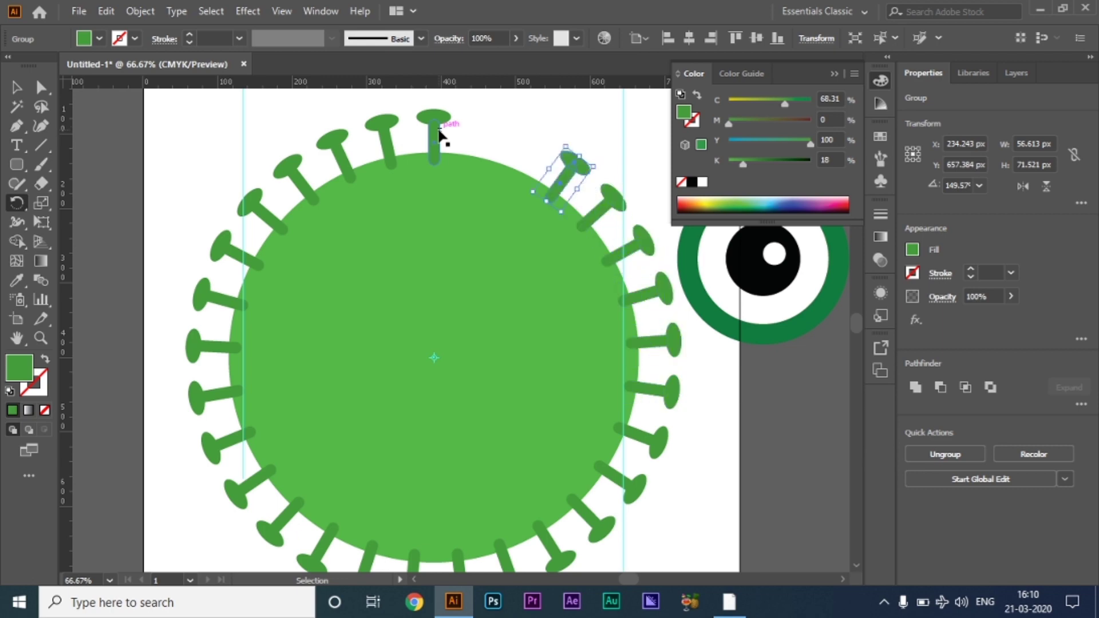
key("ctrl+d")
key("ctrl+d")
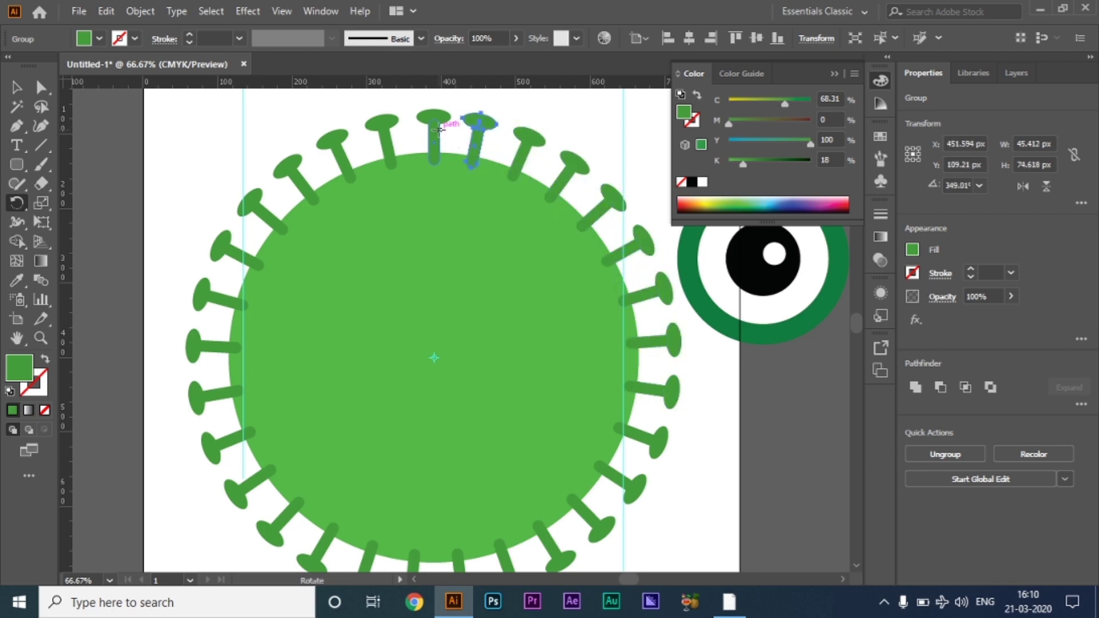
Shrink two upper-left spikes and the top spike, nudging the short stub onto the circle's edge
left_click(16, 87)
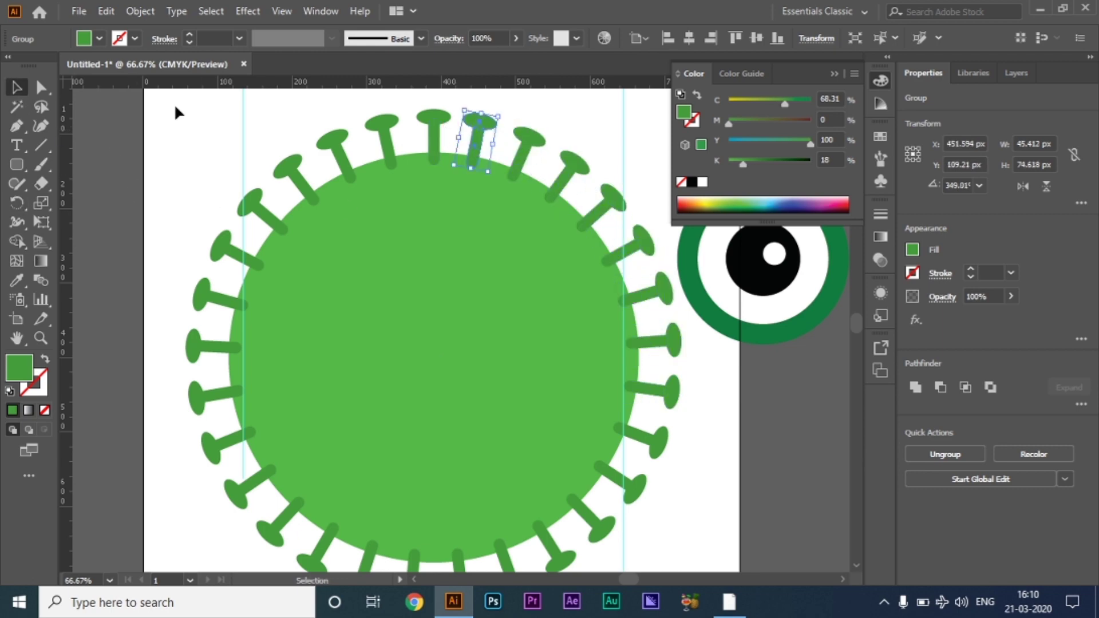
left_click(338, 146)
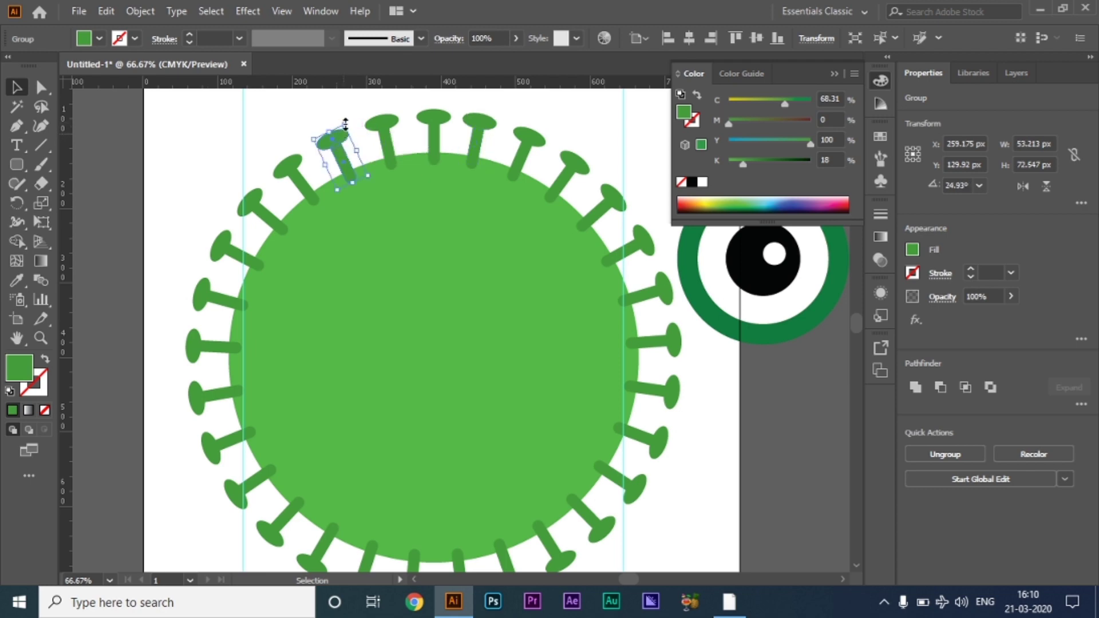
left_click_drag(345, 124, 344, 139)
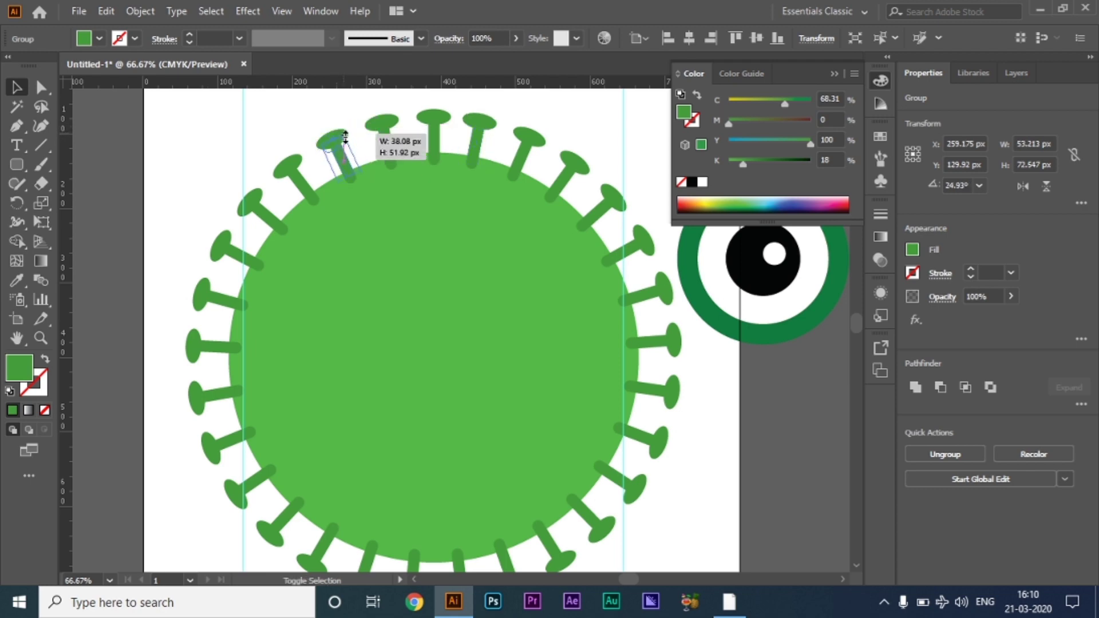
left_click(257, 195)
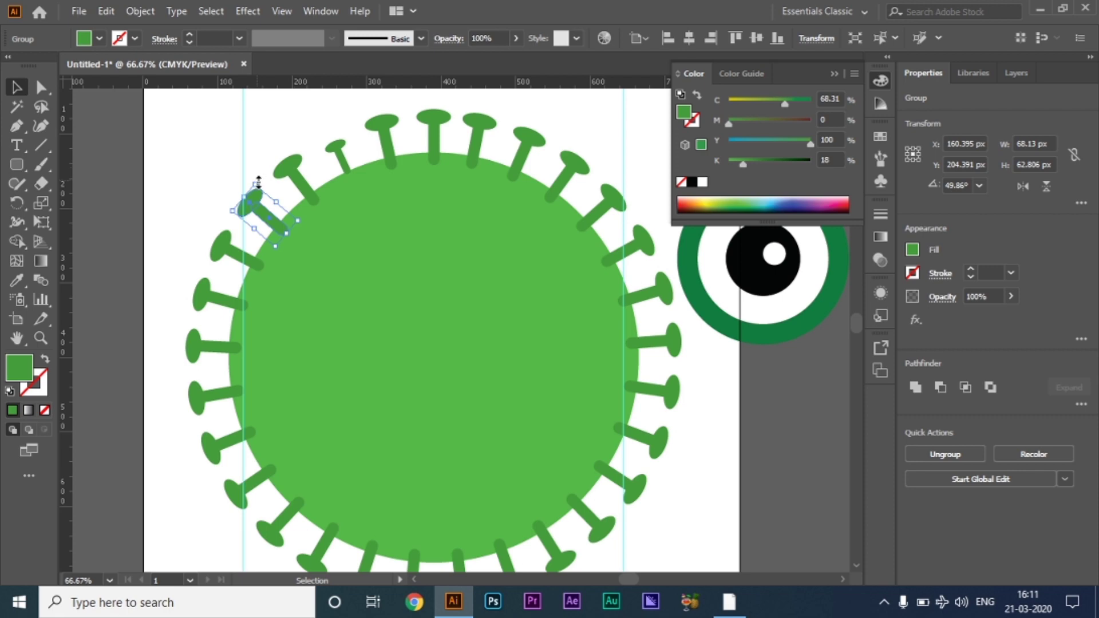
left_click_drag(258, 182, 261, 213)
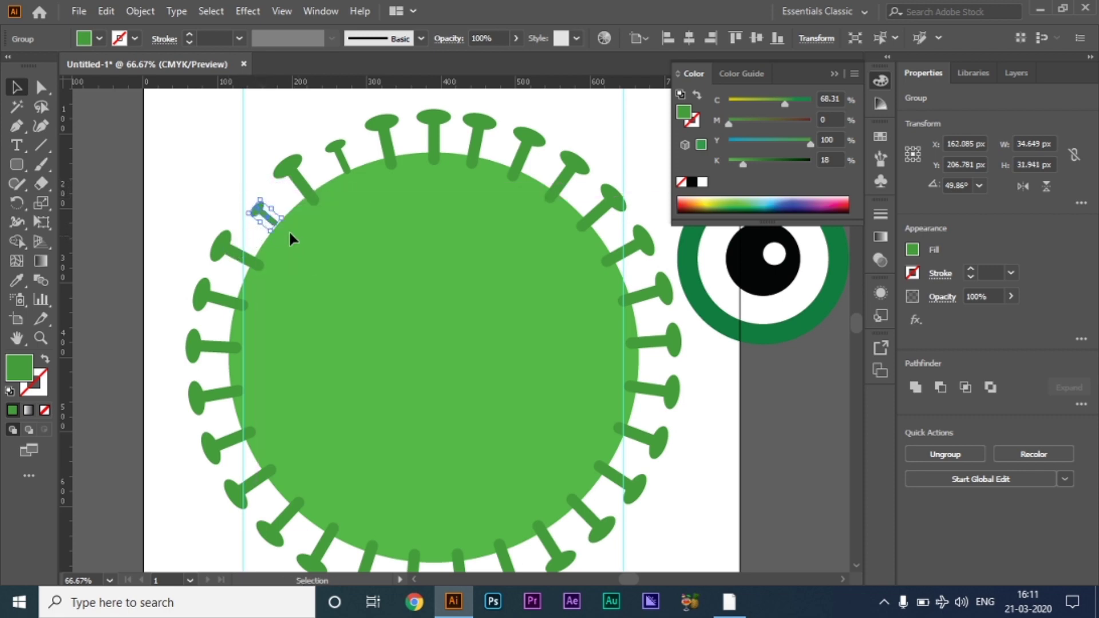
key("Right")
key("Right")
key("Right")
key("Right")
key("Right")
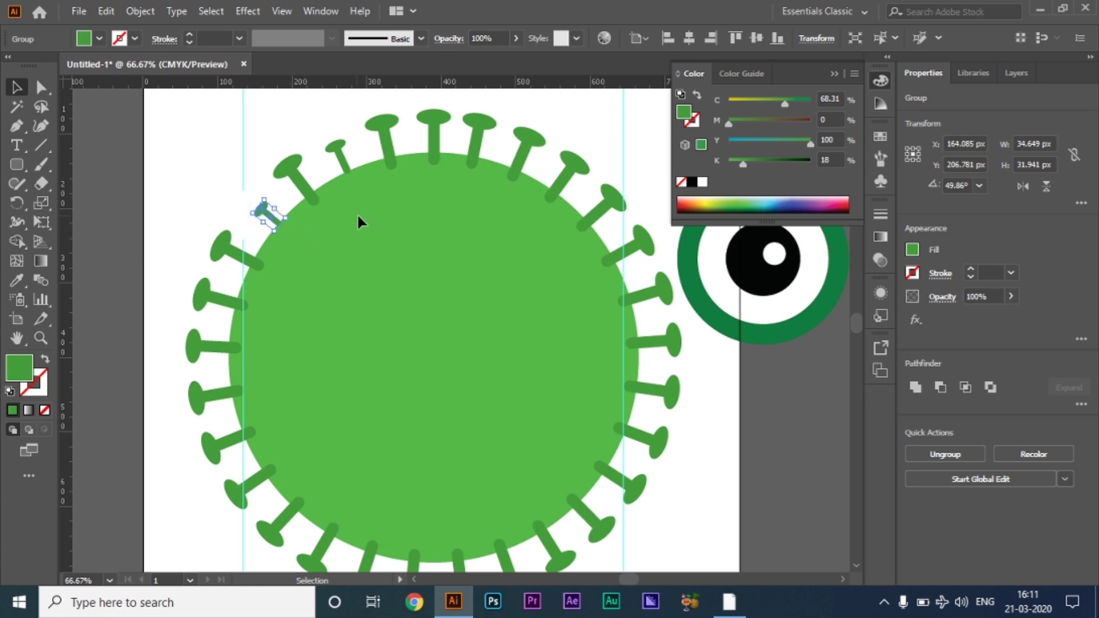
key("Right")
left_click(439, 140)
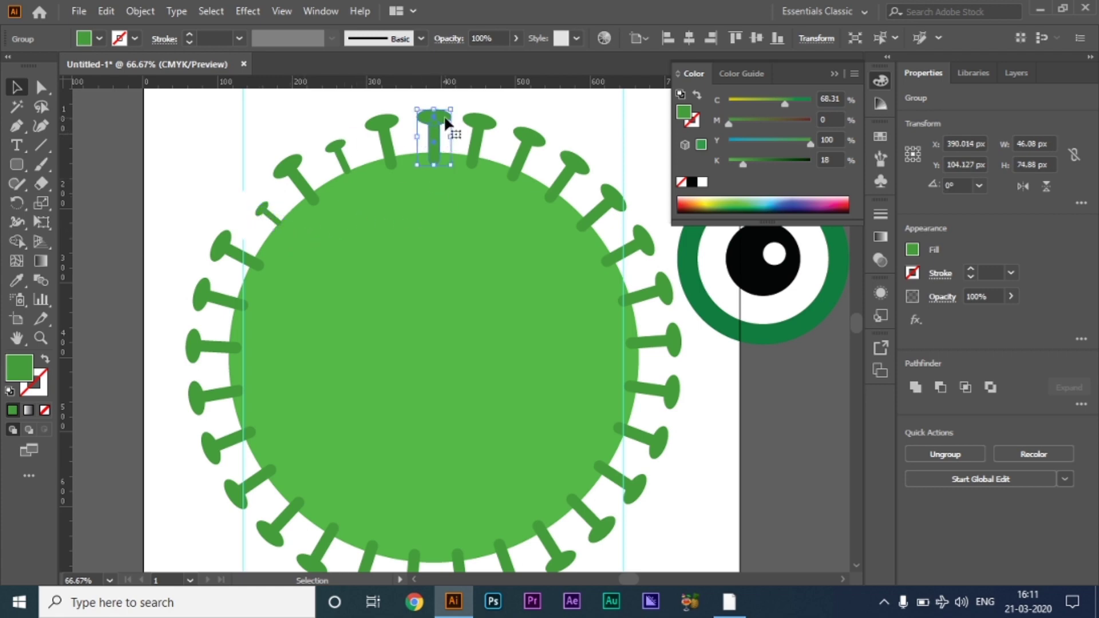
left_click_drag(453, 109, 448, 113)
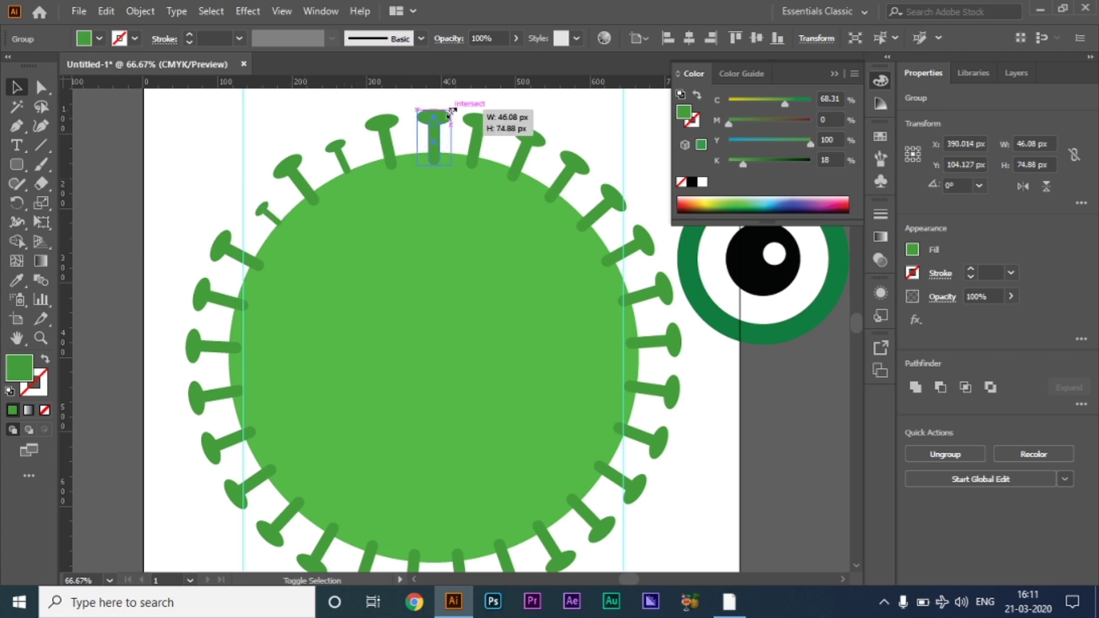
Select the spikes around the right, bottom and left, scale them inward, and deselect
left_click(526, 149)
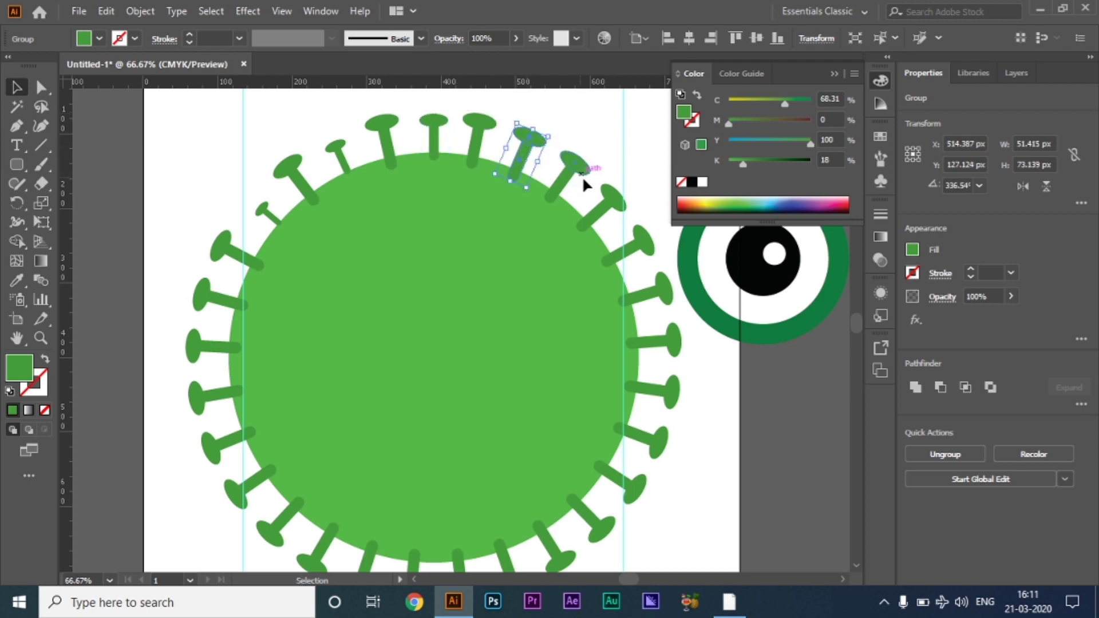
left_click(611, 206, "shift")
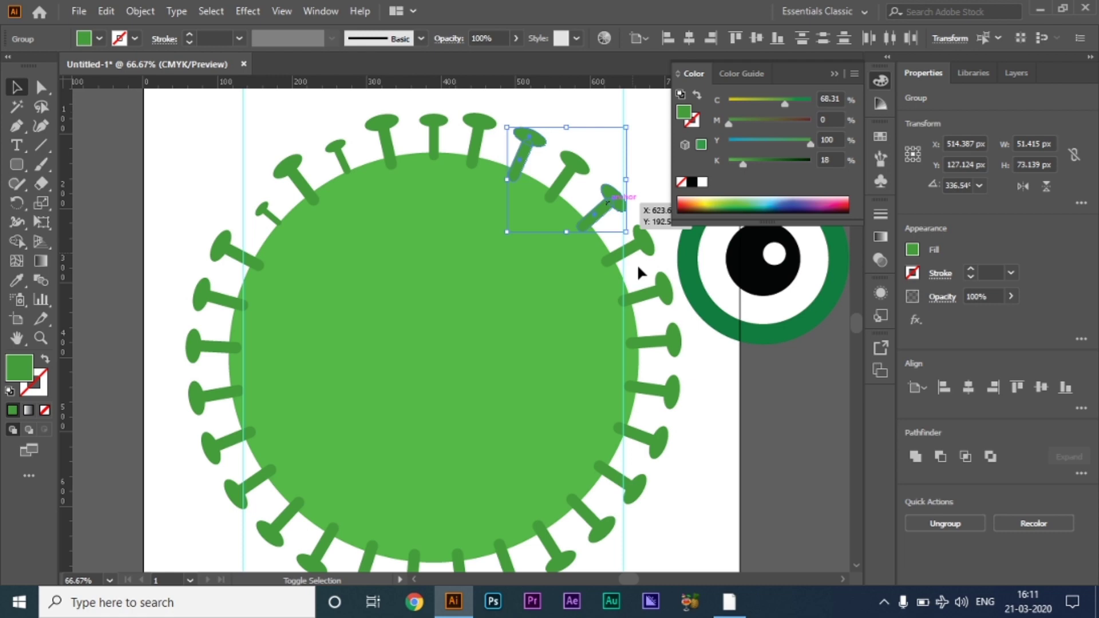
left_click(657, 291, "shift")
left_click(670, 395, "shift")
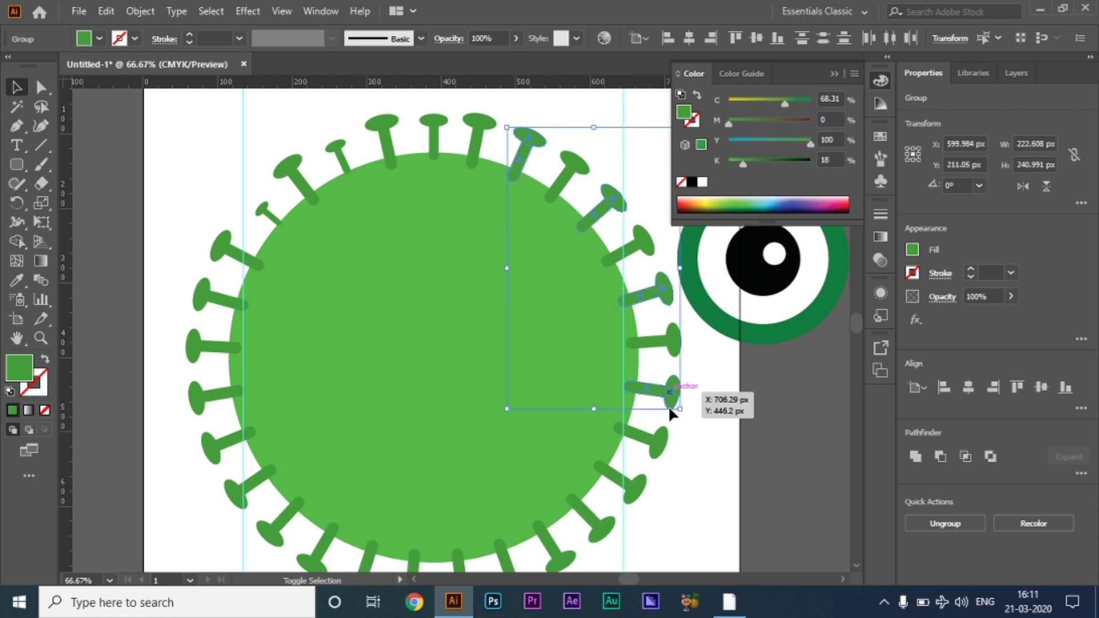
left_click(625, 484, "shift")
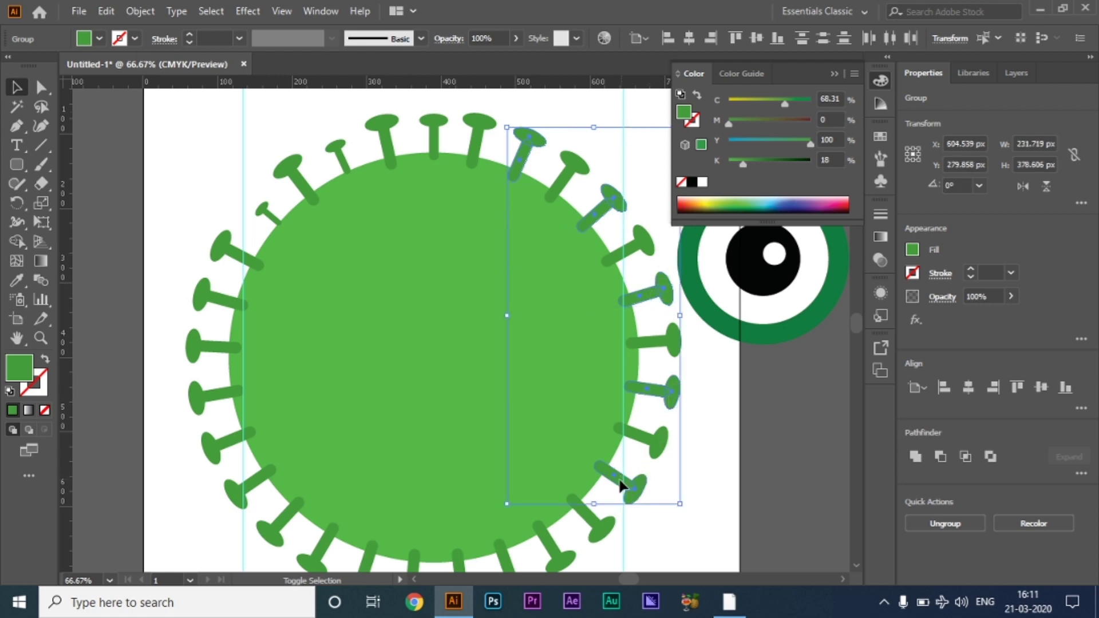
left_click(558, 556, "shift")
left_click(458, 564, "shift")
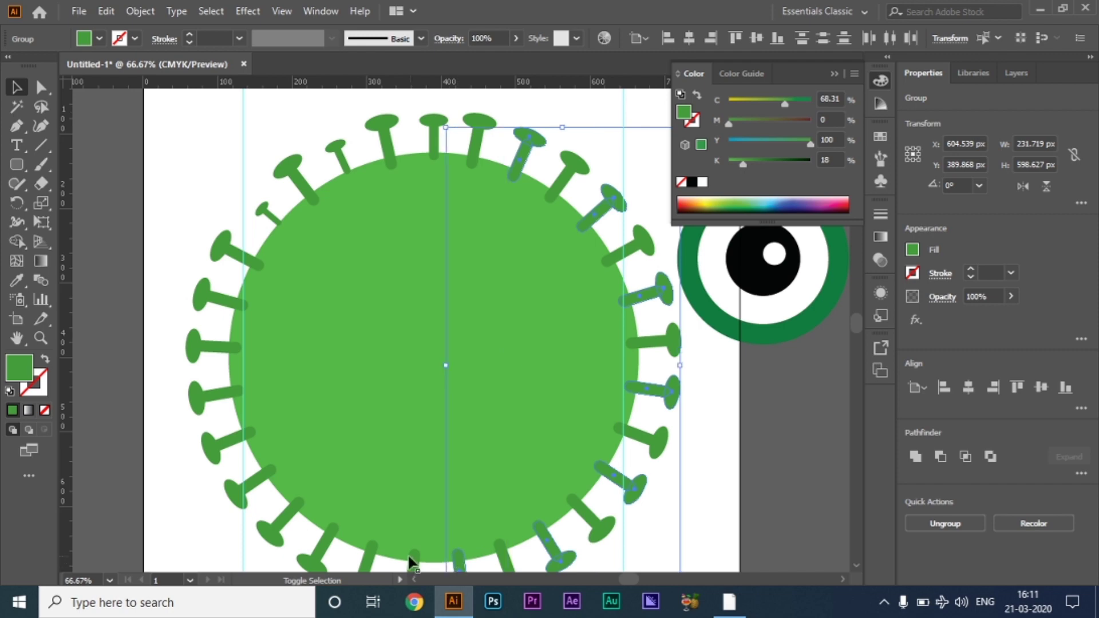
left_click(371, 558, "shift")
left_click(290, 524, "shift")
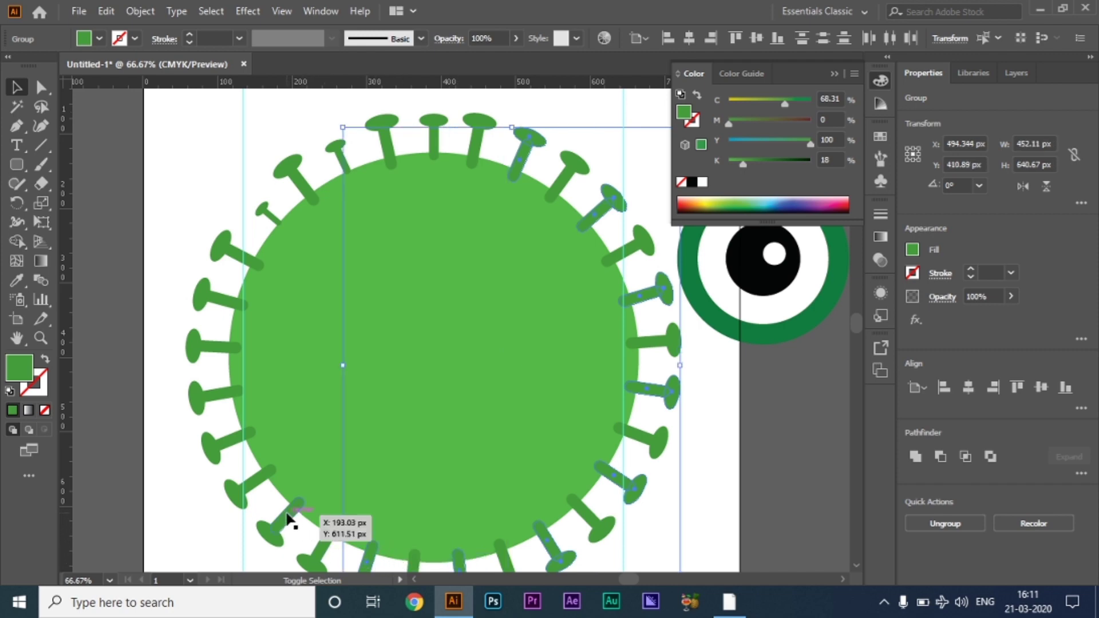
left_click(234, 447, "shift")
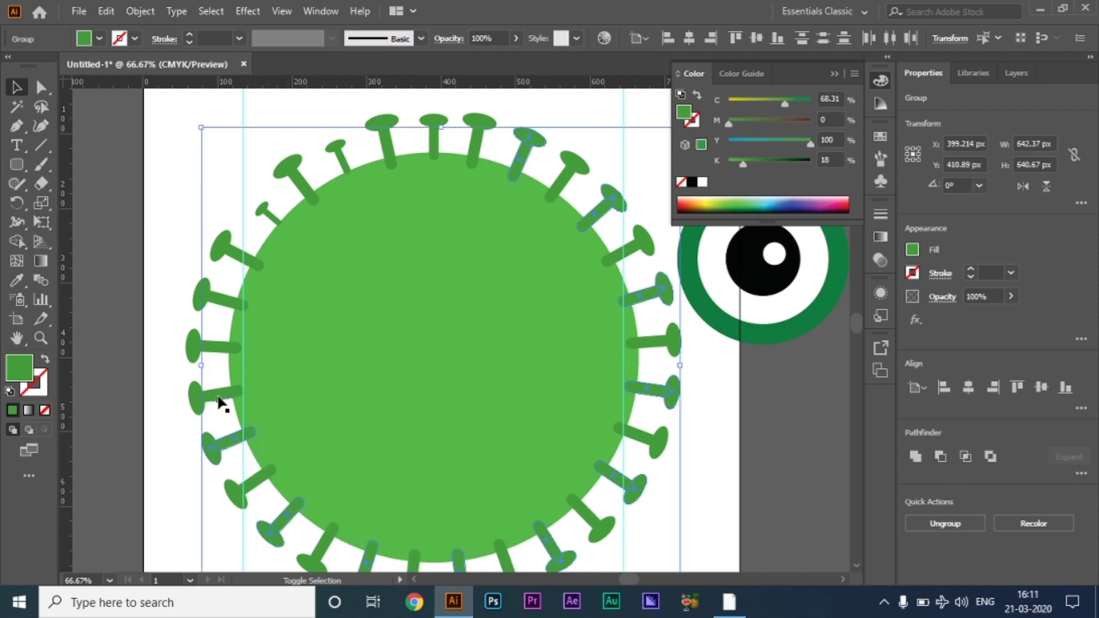
left_click(222, 349, "shift")
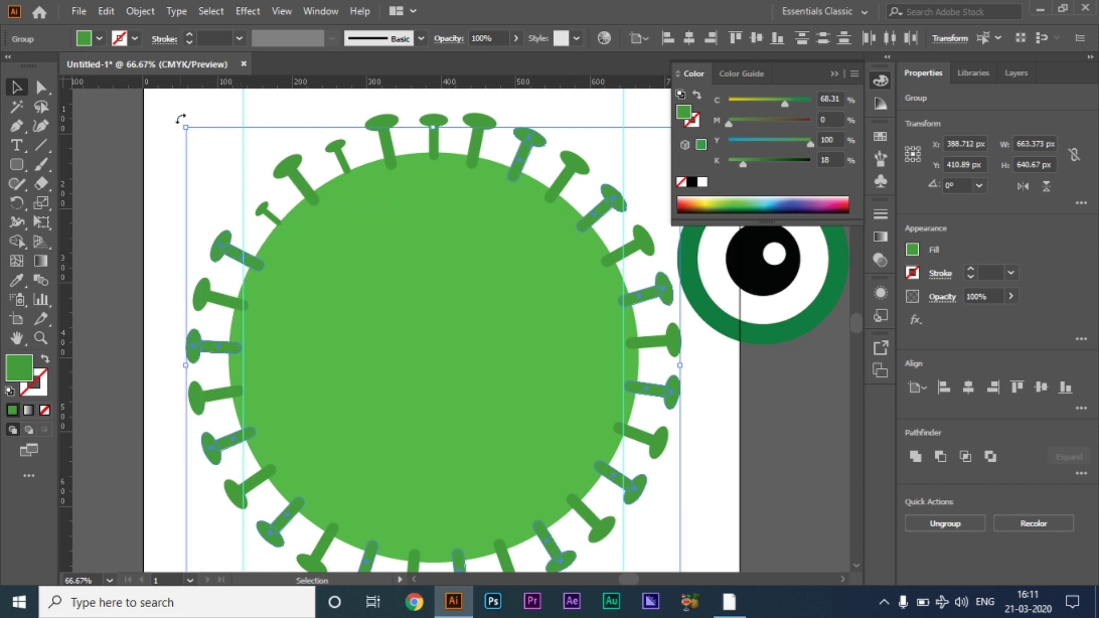
left_click_drag(185, 126, 202, 146)
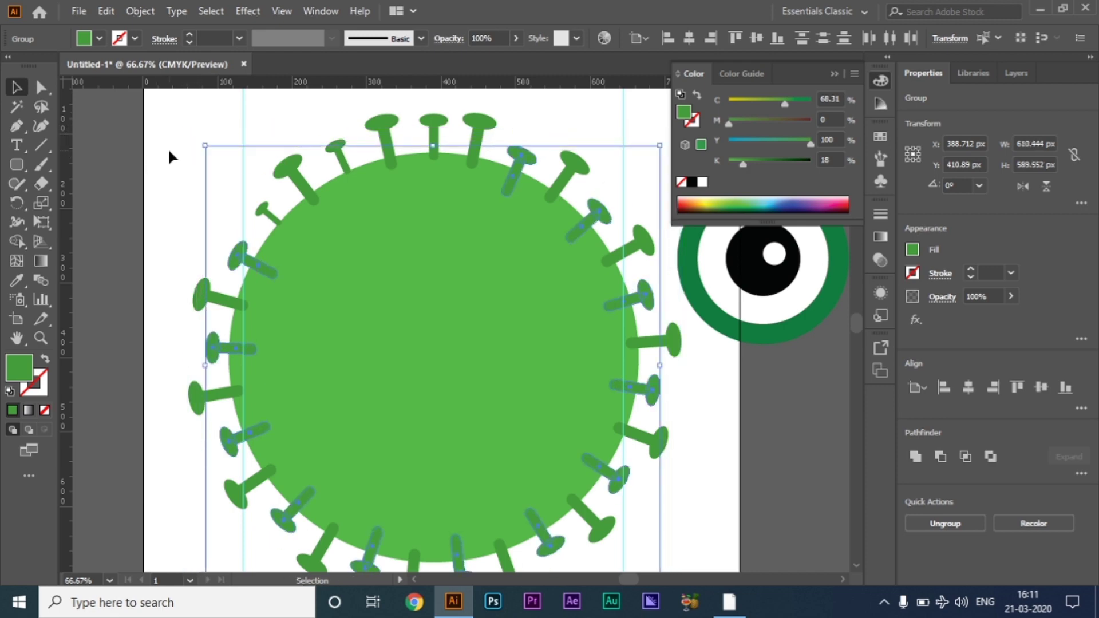
key("ctrl+shift+a")
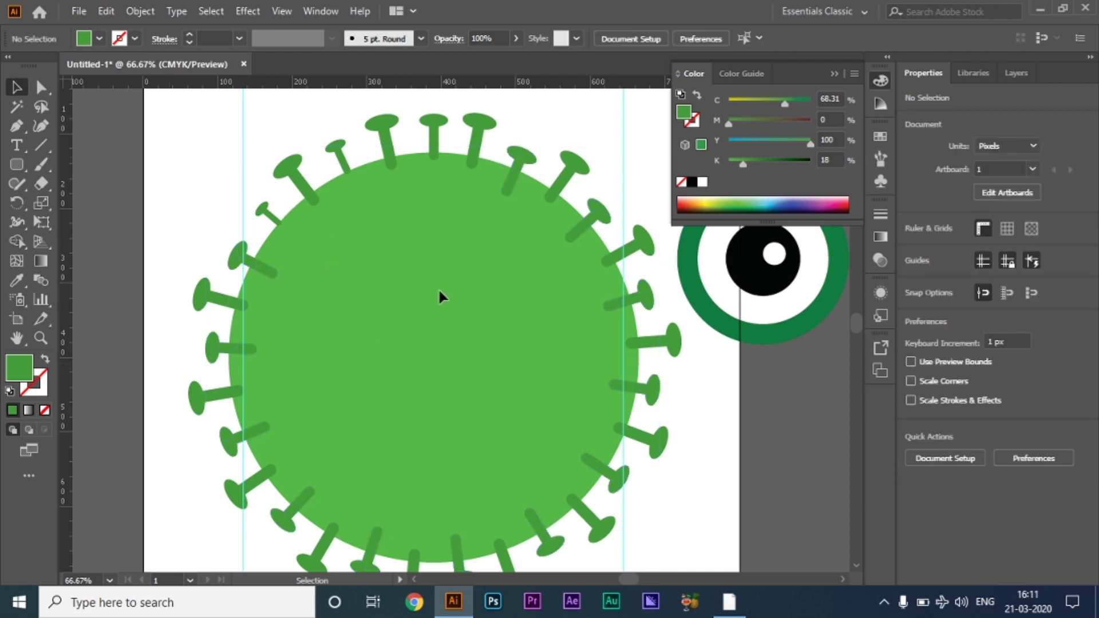
Zoom out to the eyes, try them on the body, then return them beside the artboard
key("ctrl+minus")
mouse_move(514, 310)
left_mouse_down()
mouse_move(432, 264)
mouse_move(369, 287)
left_mouse_up()
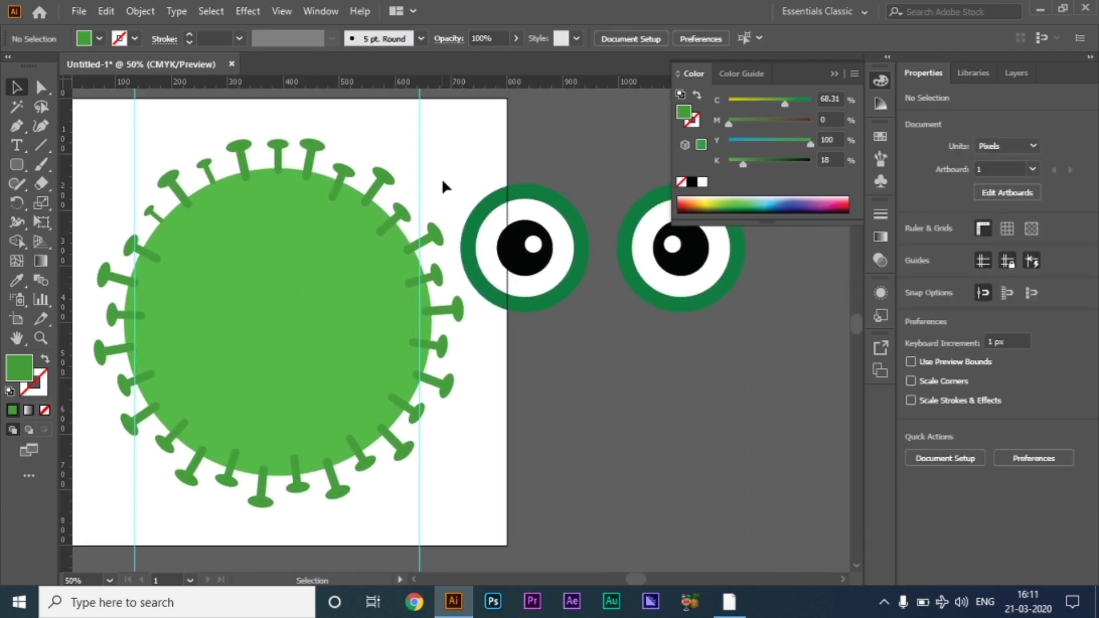
left_click(552, 244)
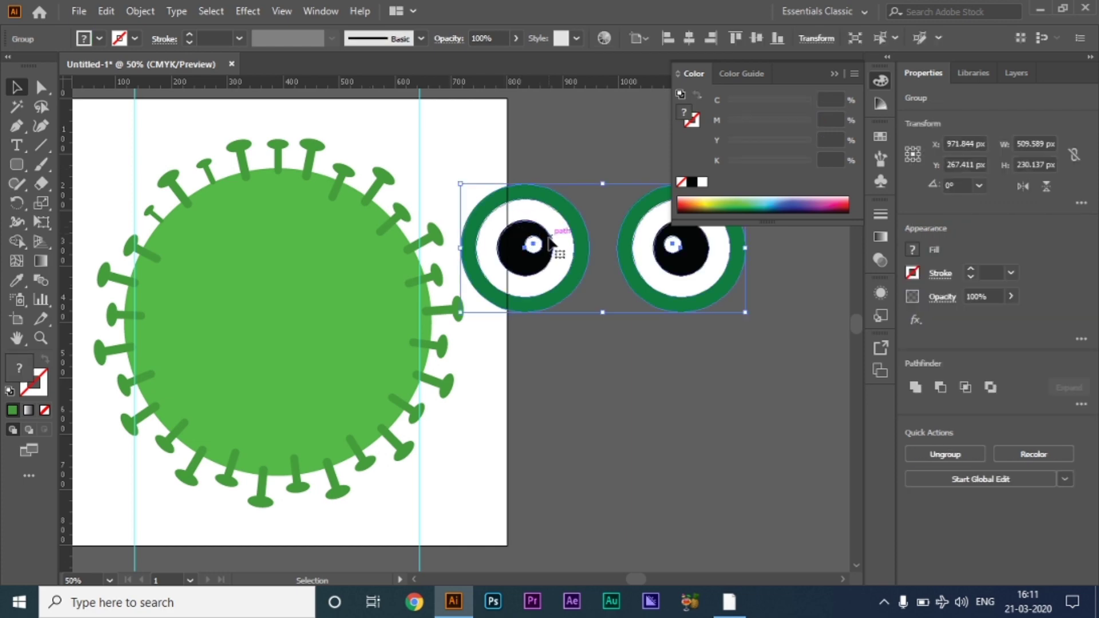
left_click_drag(553, 244, 233, 262)
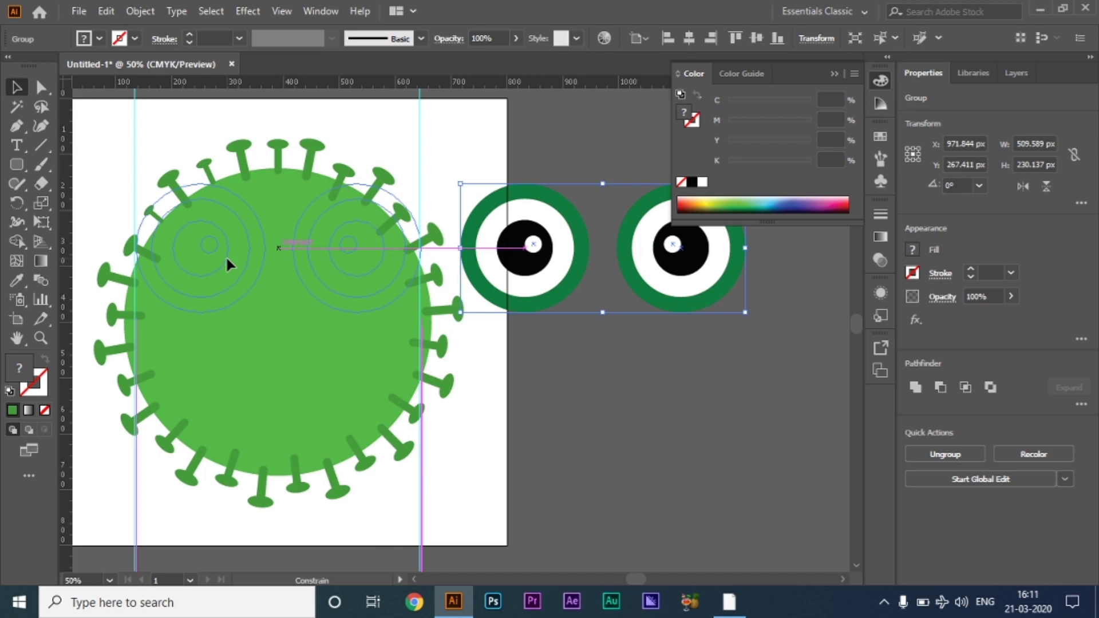
left_click_drag(235, 263, 584, 227)
left_click(361, 411)
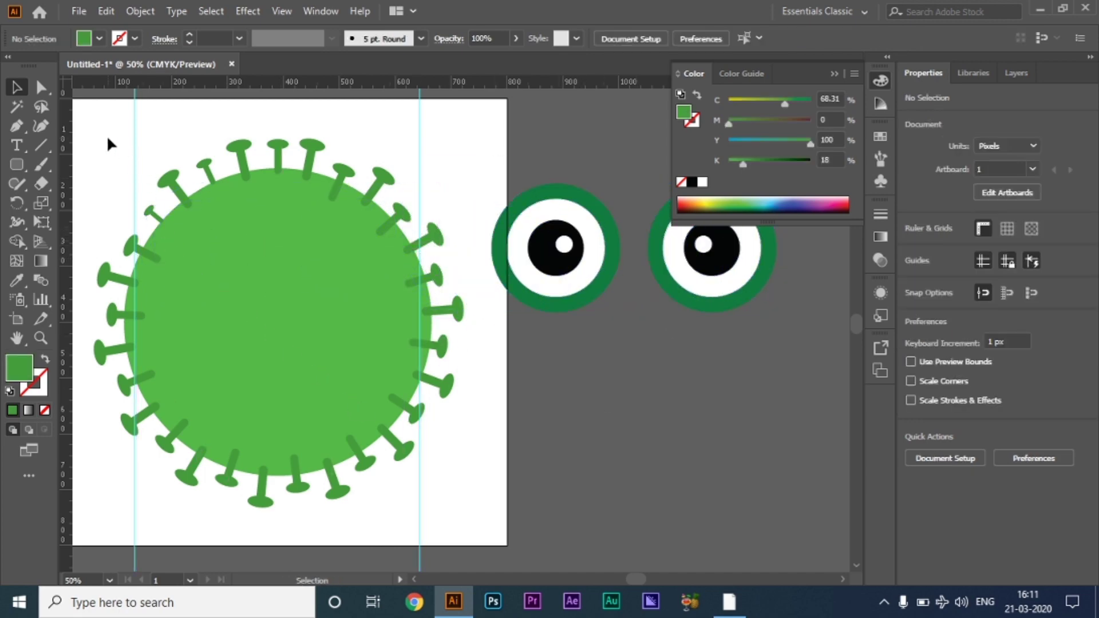
Select the body and all its spikes, try the Pathfinder shape-combining options, then deselect
left_click_drag(108, 139, 468, 491)
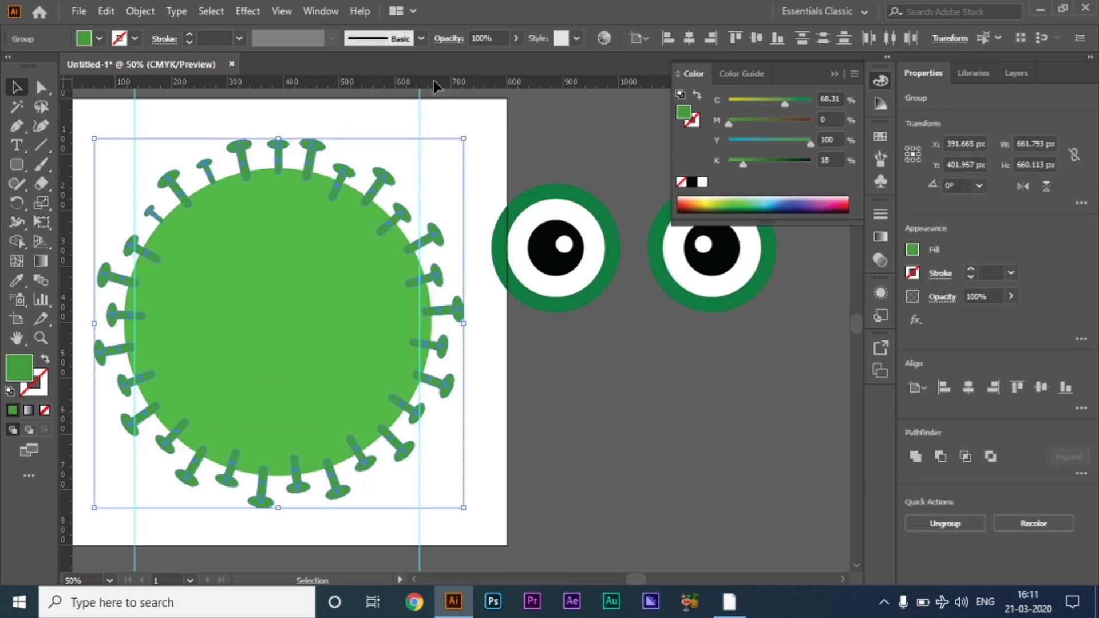
left_click(318, 12)
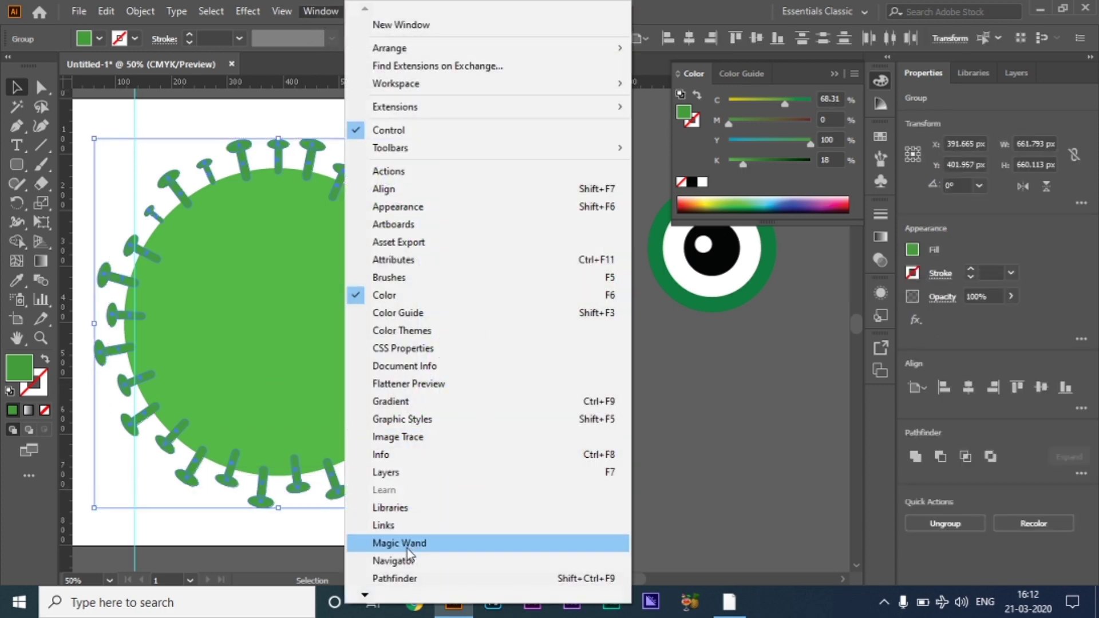
left_click(395, 579)
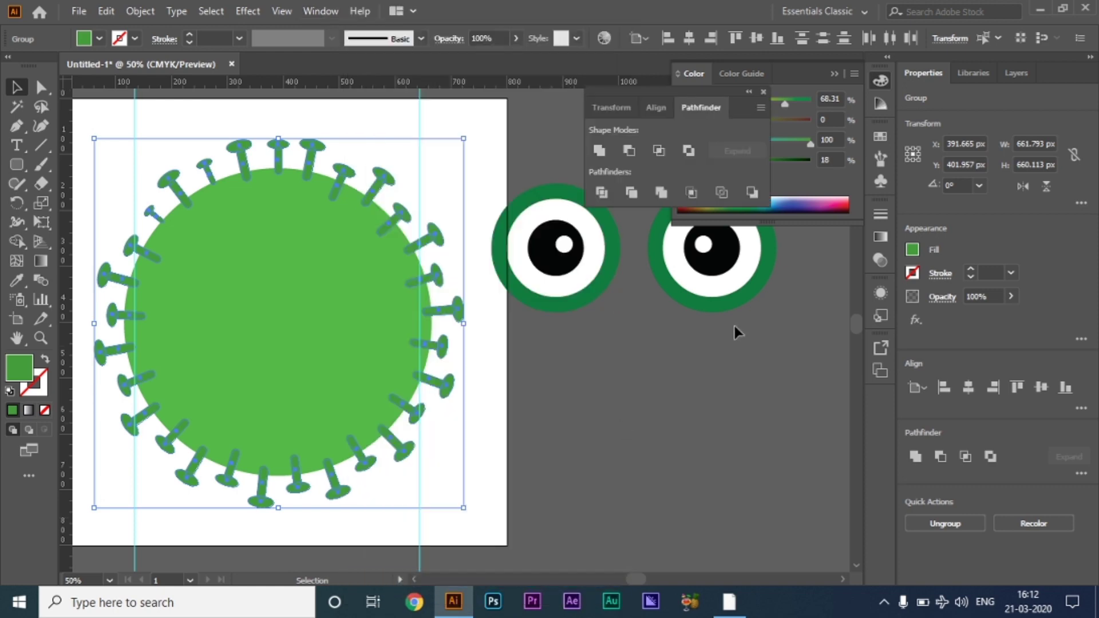
left_click(597, 151)
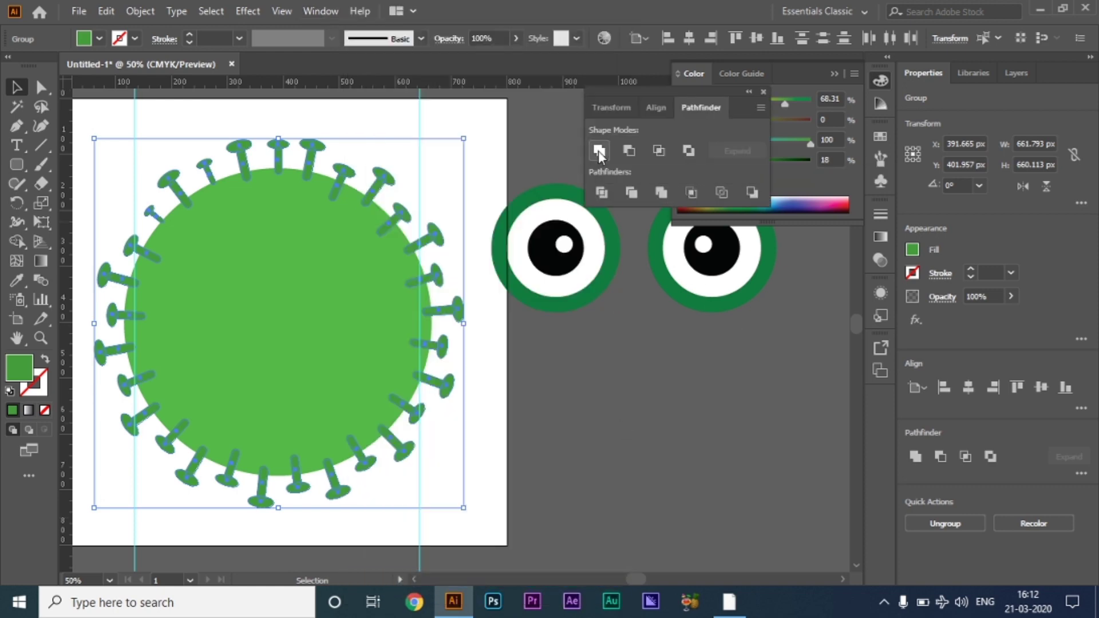
left_click(764, 92)
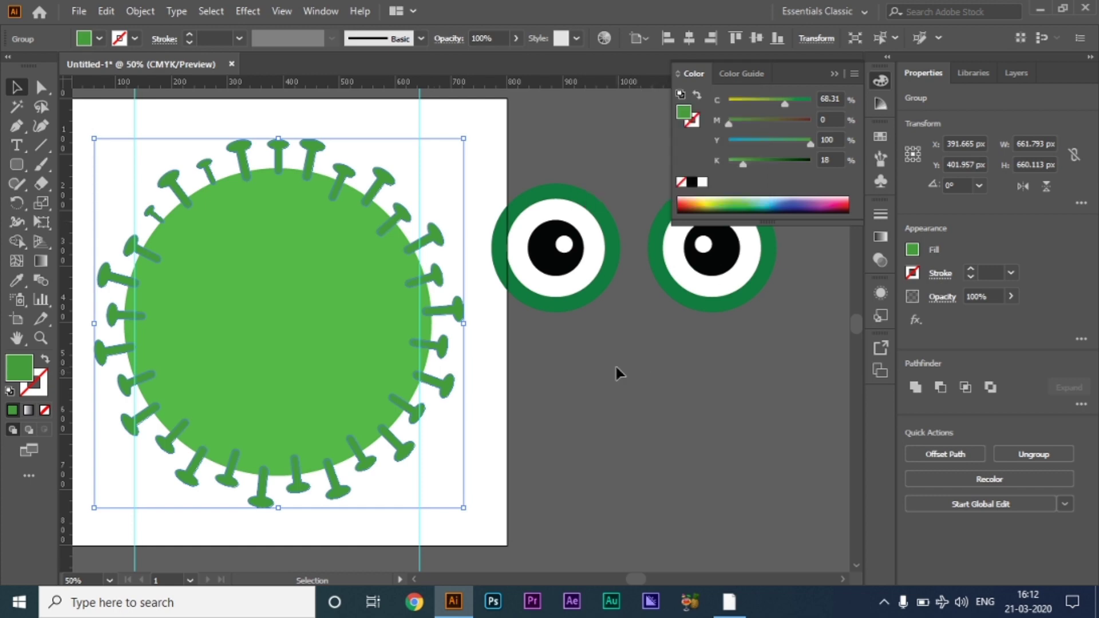
left_click(517, 351)
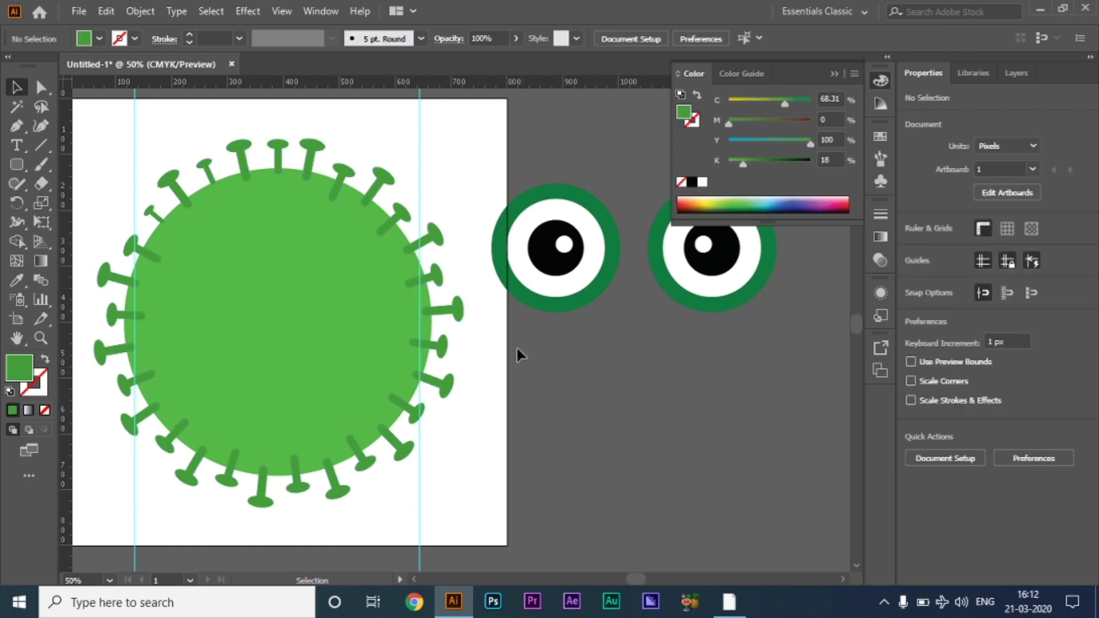
Move the grouped eyes onto the upper part of the virus body
left_click(834, 74)
left_click(560, 230)
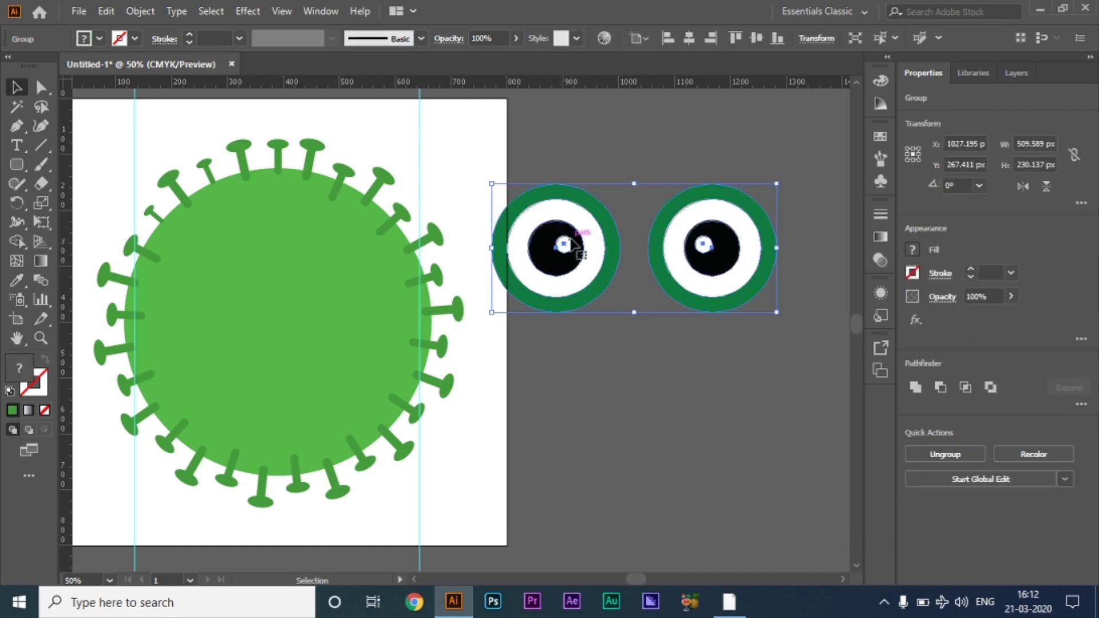
left_click_drag(572, 243, 216, 271)
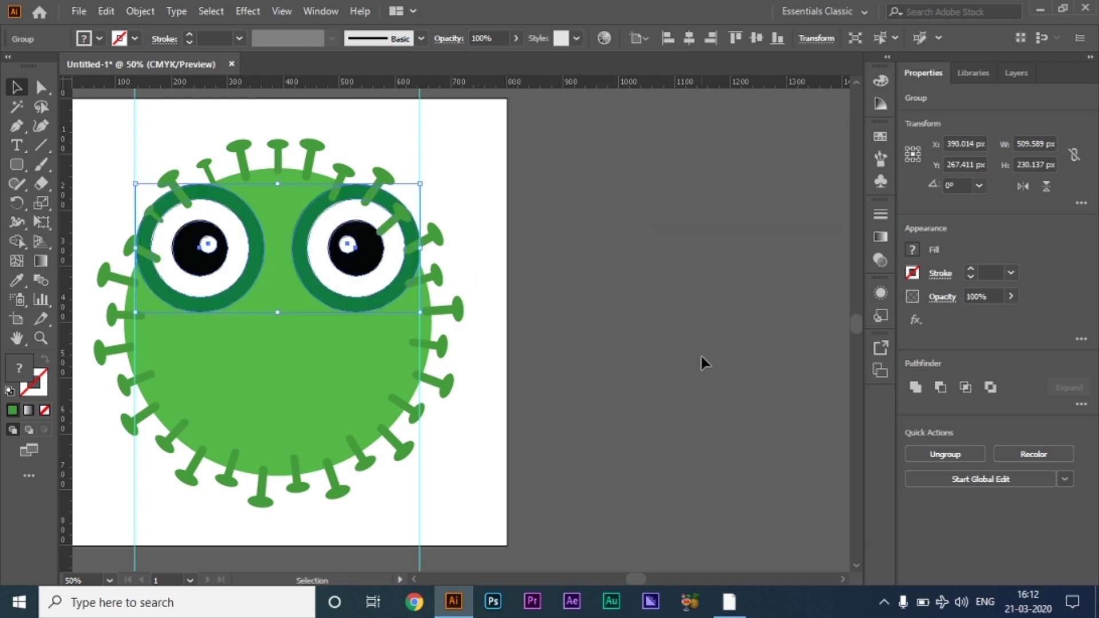
left_click(643, 312)
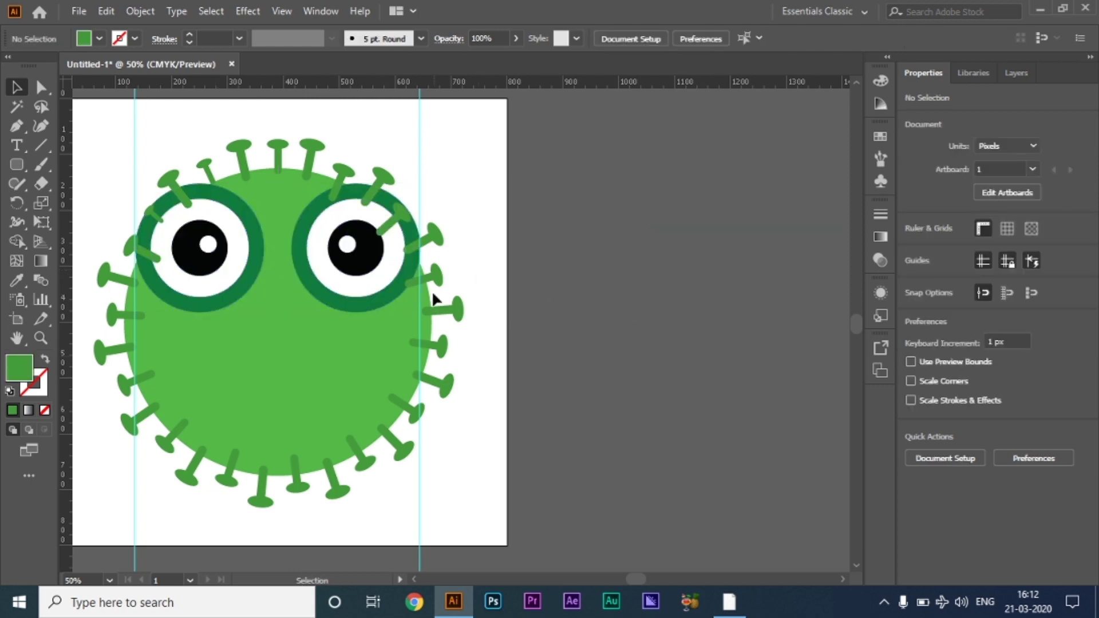
Bring the eyes group to the front, above the body and spikes, and deselect
left_click(249, 246)
right_click(250, 246)
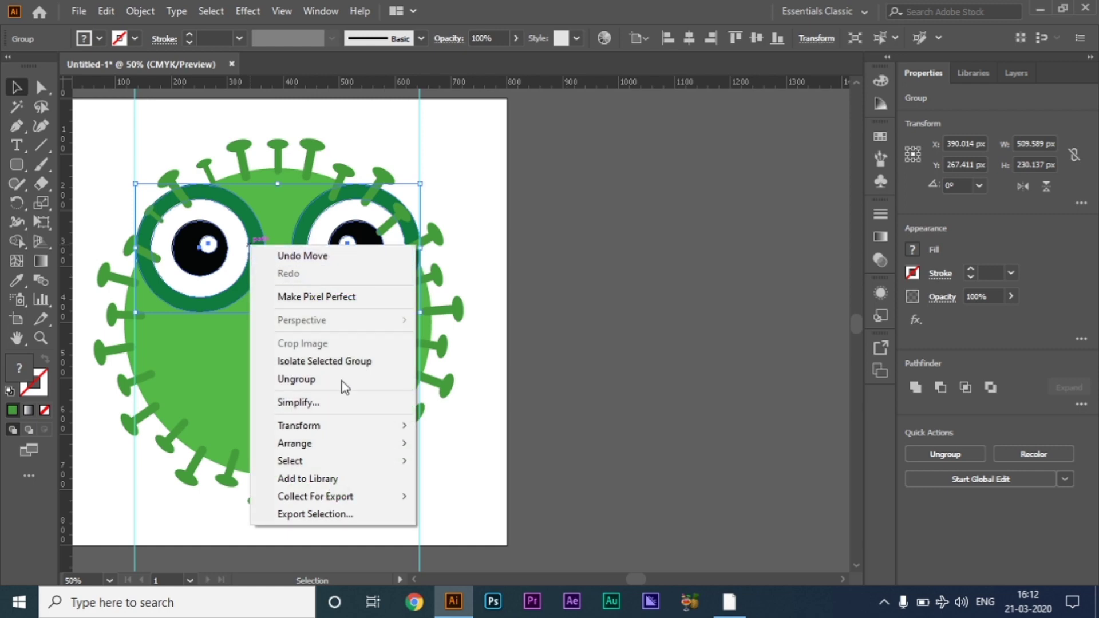
mouse_move(294, 443)
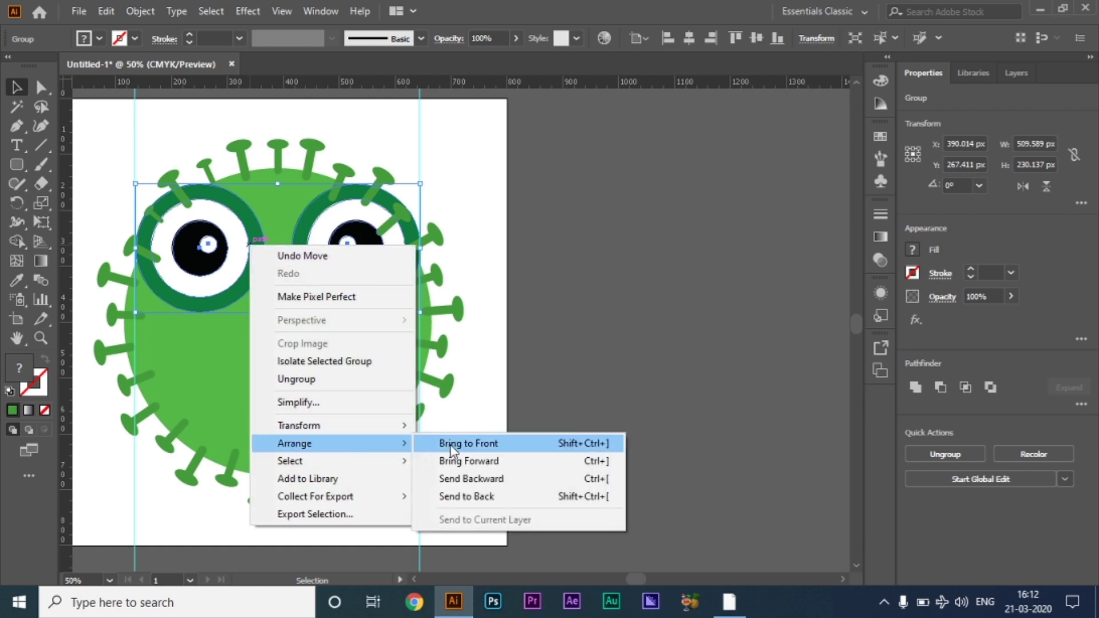
left_click(451, 445)
left_click(469, 339)
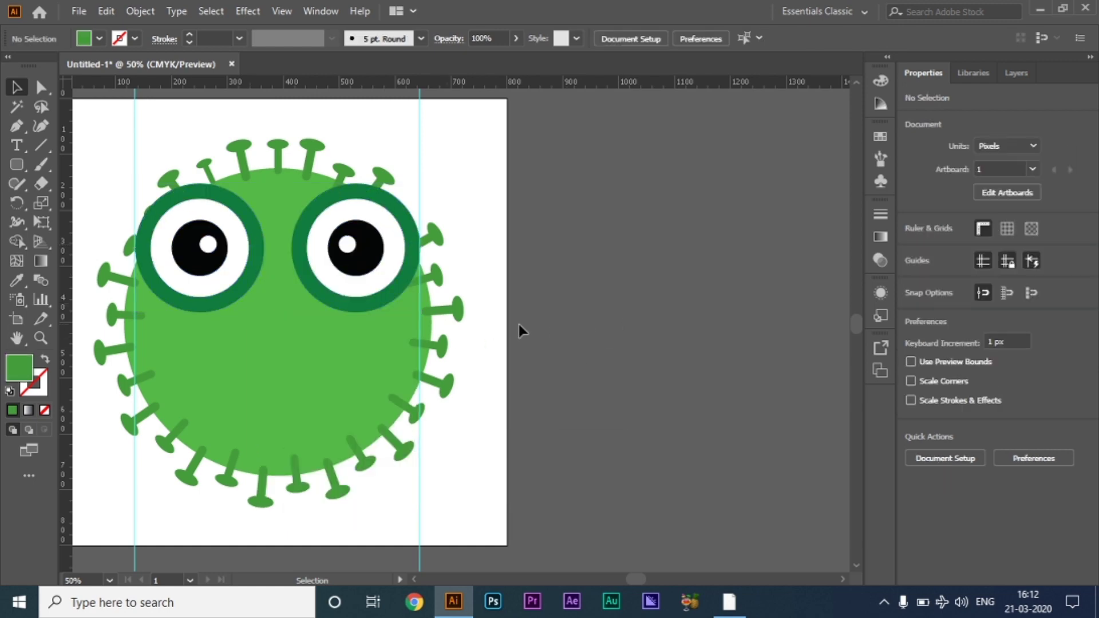
Draw a 322 × 125 px rectangle across the lower face below the eyes
scroll(537, 349, "down", 1, "alt")
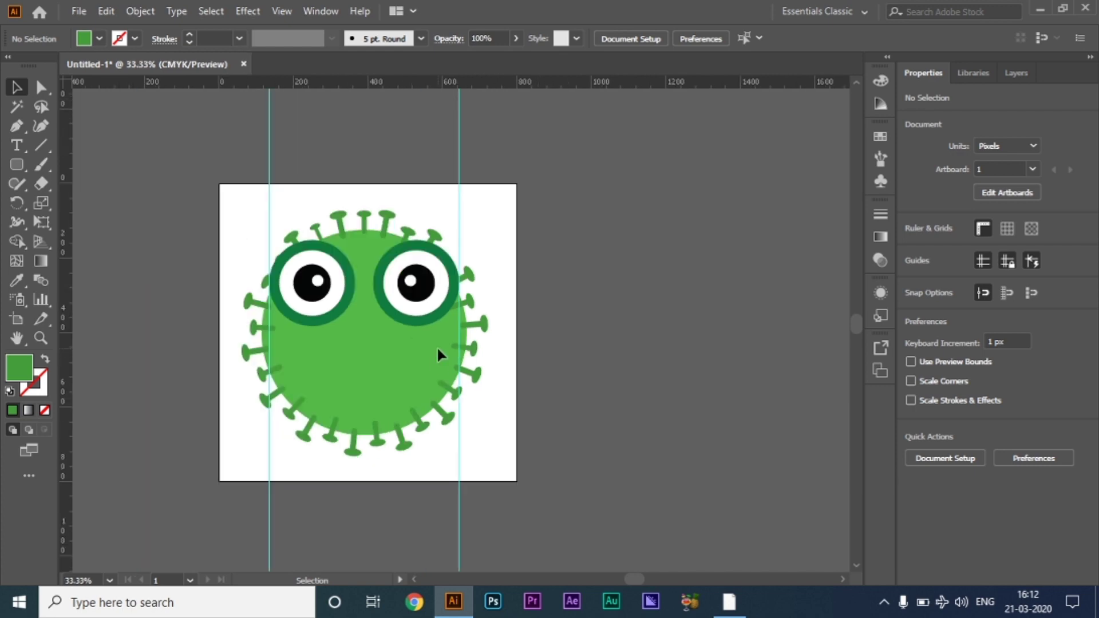
mouse_move(438, 346)
left_mouse_down()
mouse_move(463, 330)
mouse_move(347, 319)
left_mouse_up()
scroll(463, 329, "up", 1, "alt")
scroll(359, 322, "up", 1, "alt")
left_click_drag(23, 167, 54, 166)
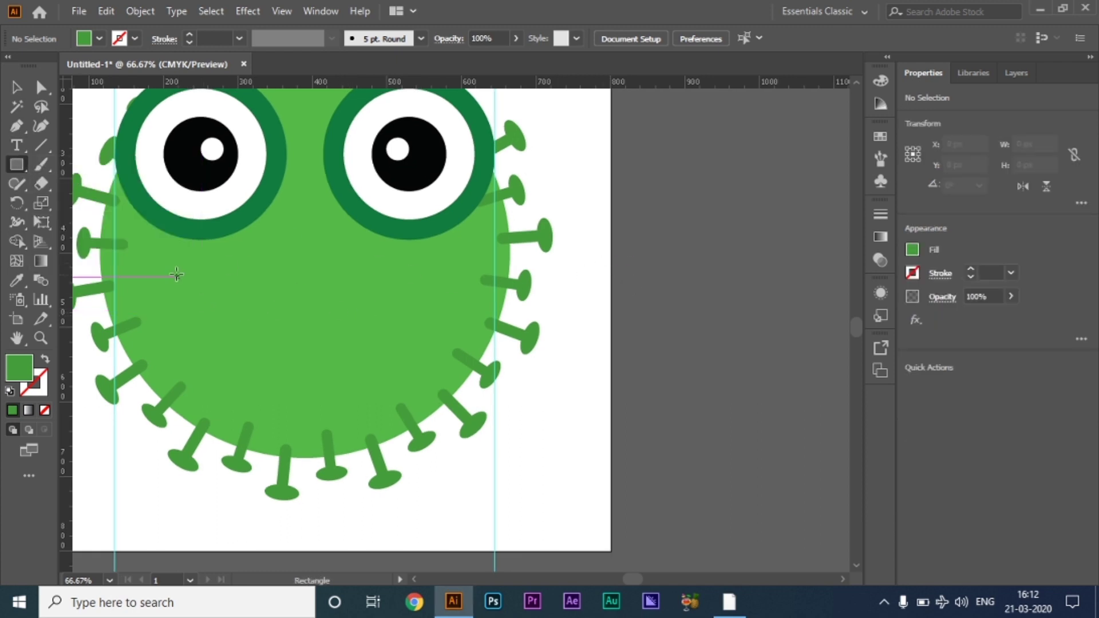
left_click_drag(169, 271, 405, 363)
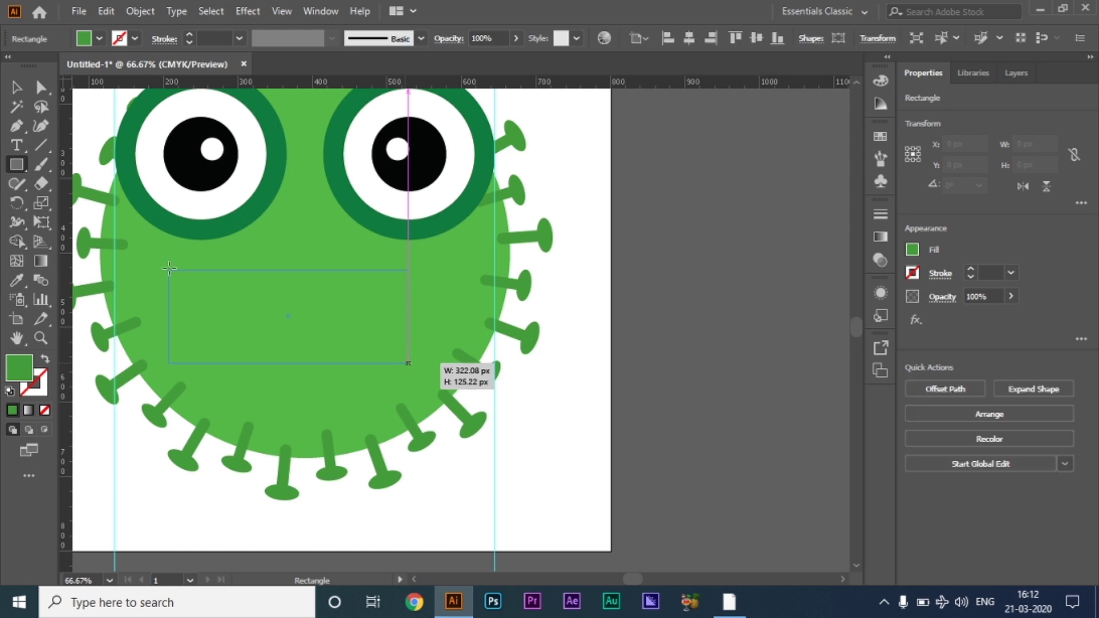
Fill the rectangle with white FFFFFF and nudge it slightly right
double_click(14, 372)
left_click_drag(596, 163, 585, 72)
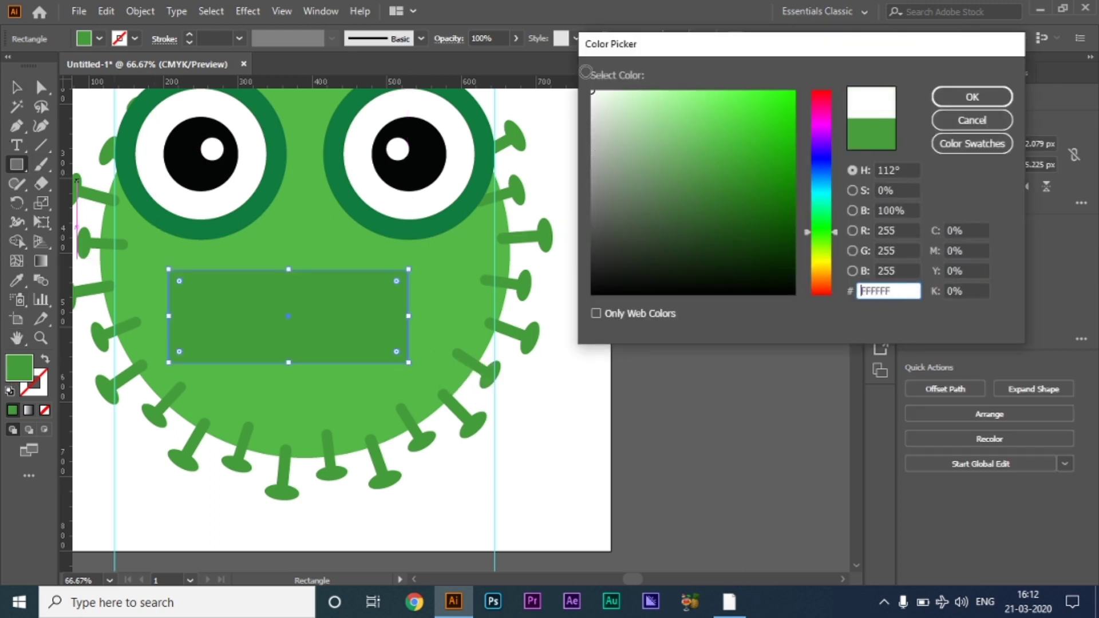
left_click(945, 98)
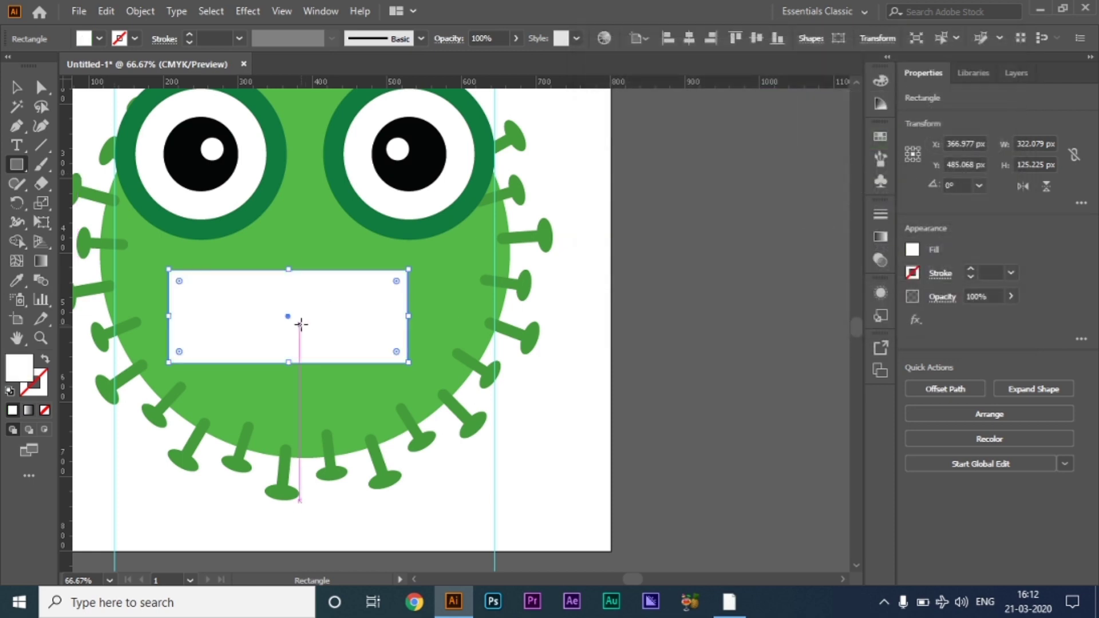
left_click(16, 87)
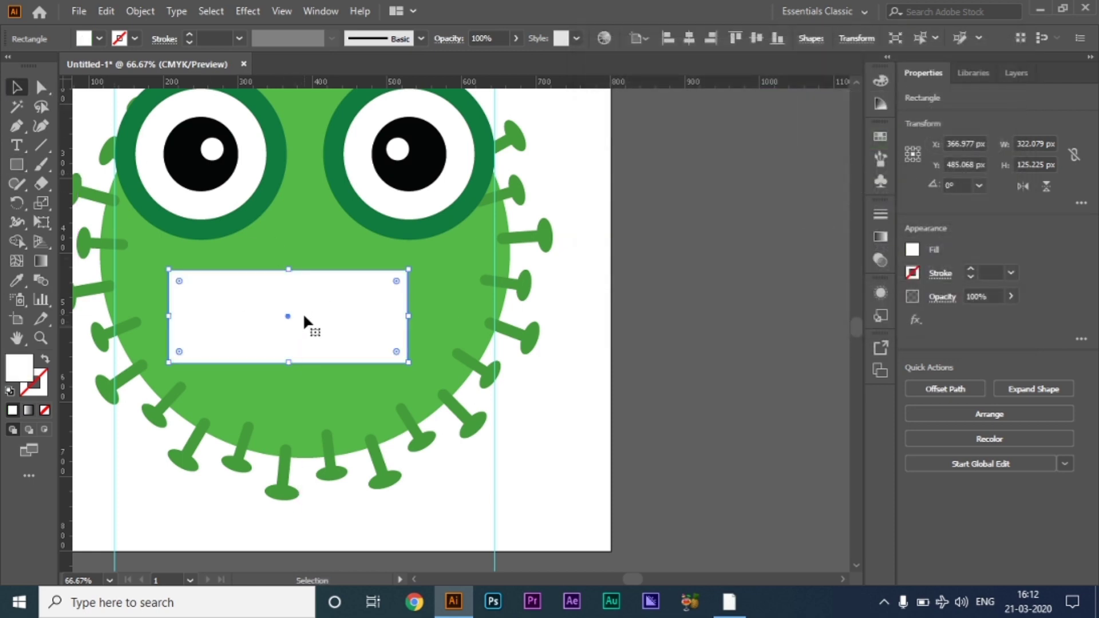
left_click_drag(304, 318, 318, 314)
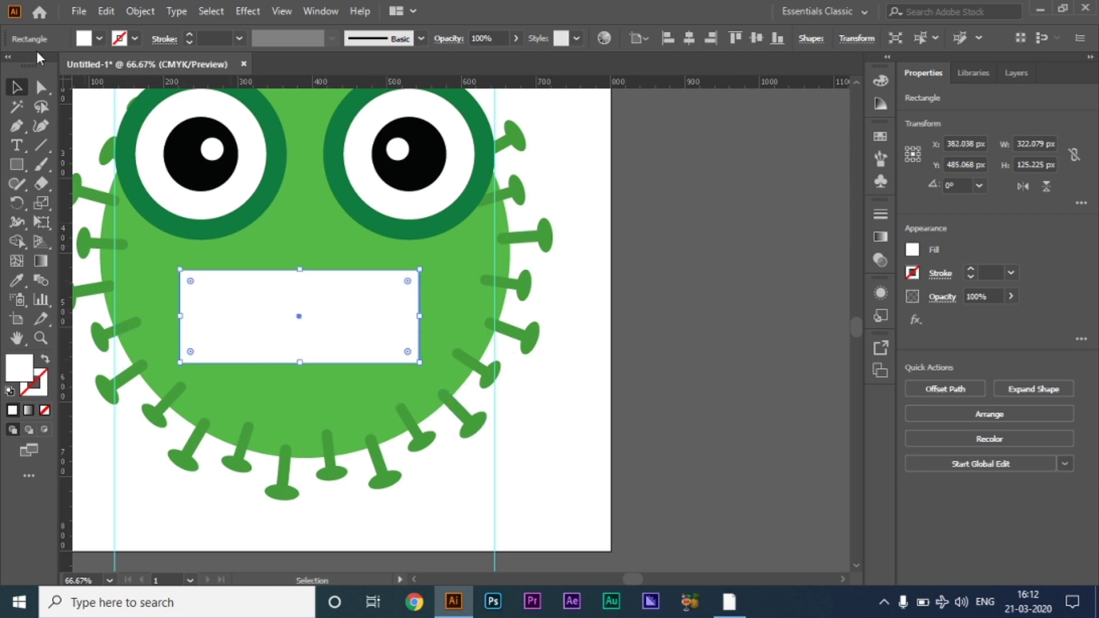
mouse_move(16, 125)
left_mouse_down()
mouse_move(73, 127)
mouse_move(92, 145)
left_mouse_up()
Add anchors at the rectangle's top and bottom midpoints and pull both down into a notch
scroll(262, 277, "up", 2)
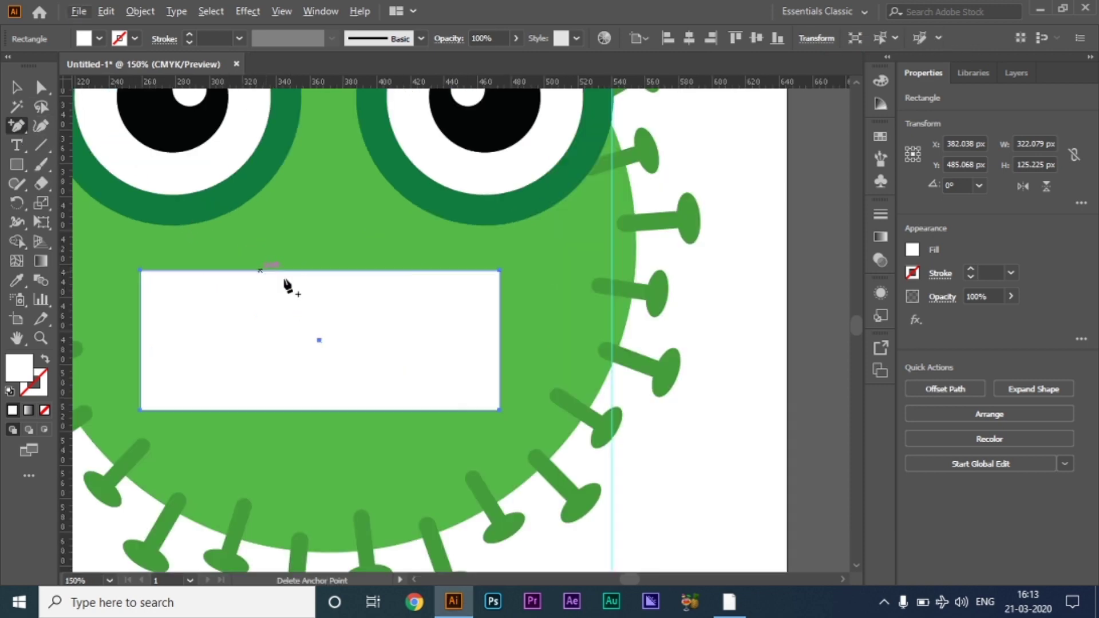
scroll(286, 286, "up", 2)
scroll(395, 258, "down", 2)
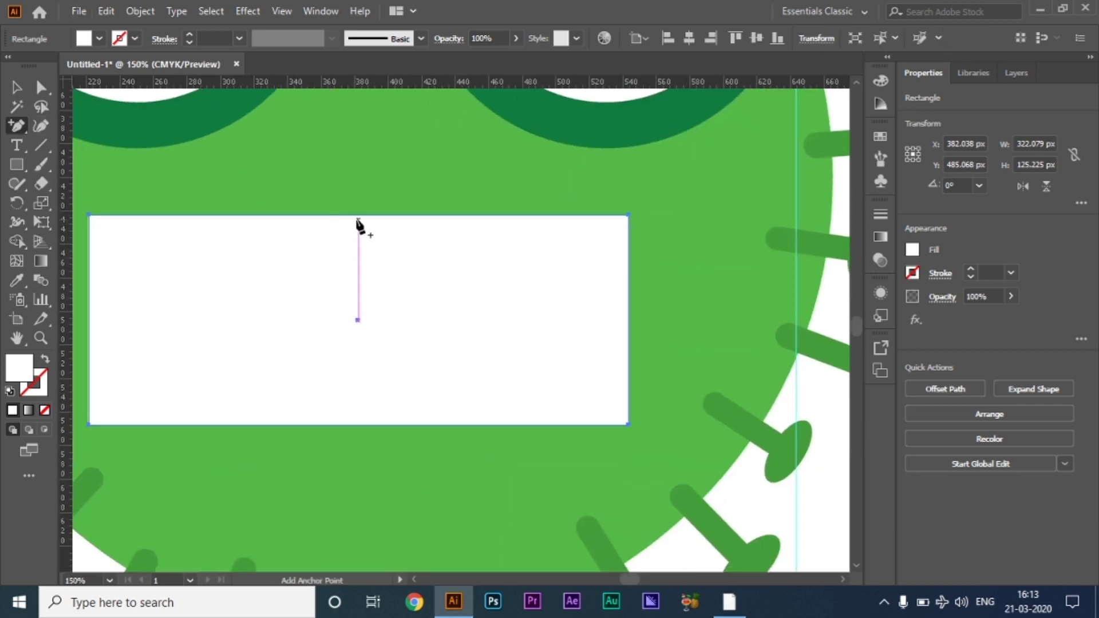
left_click(359, 215)
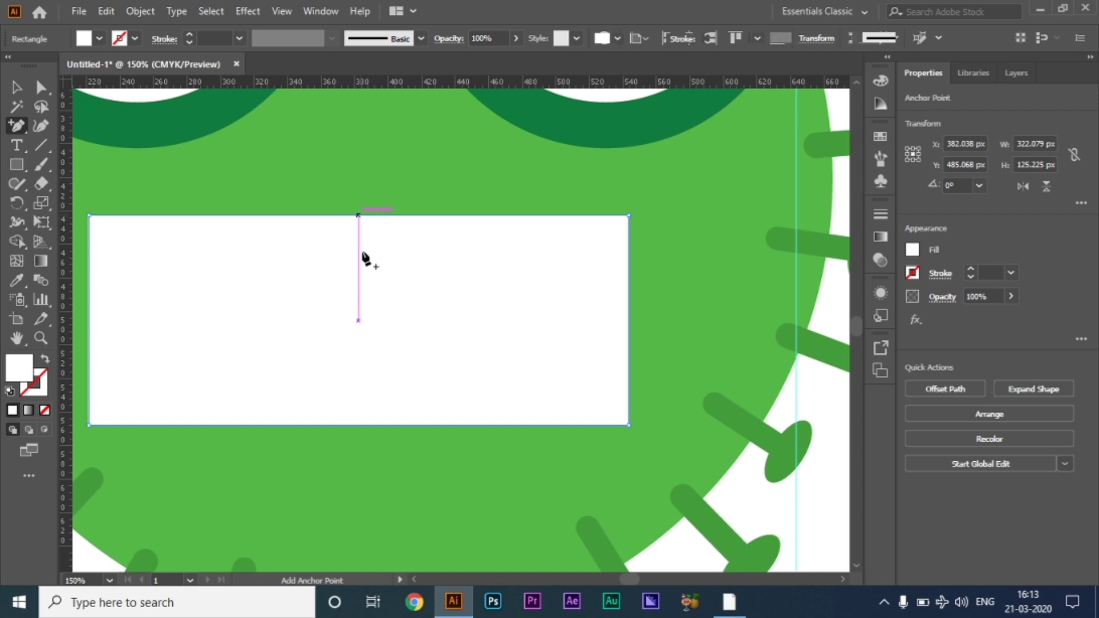
left_click(358, 425)
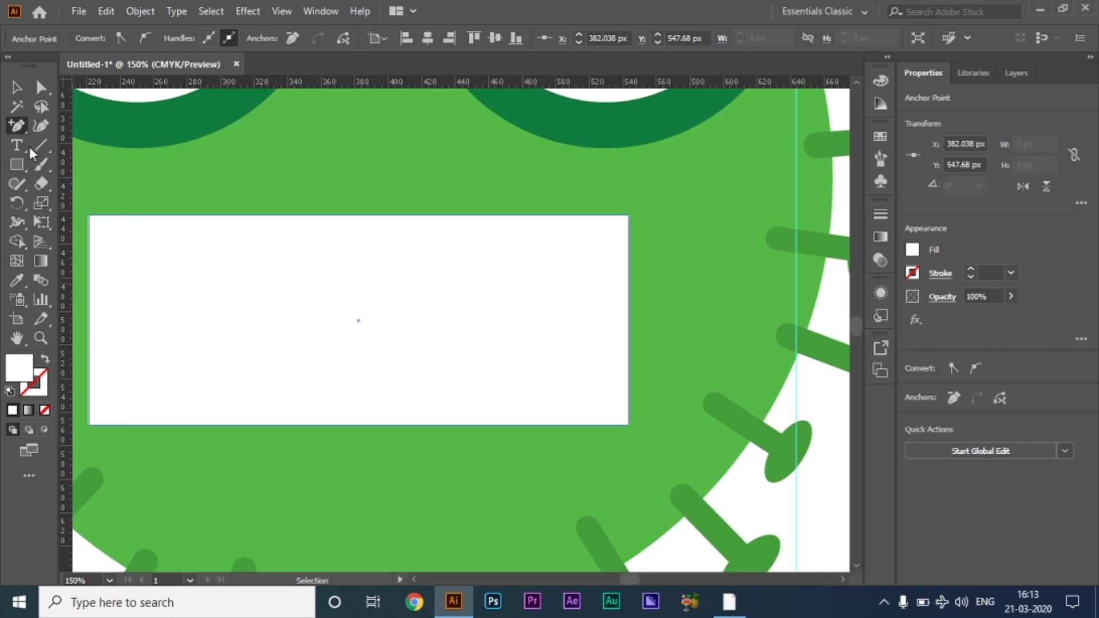
left_click(45, 90)
left_click(358, 215)
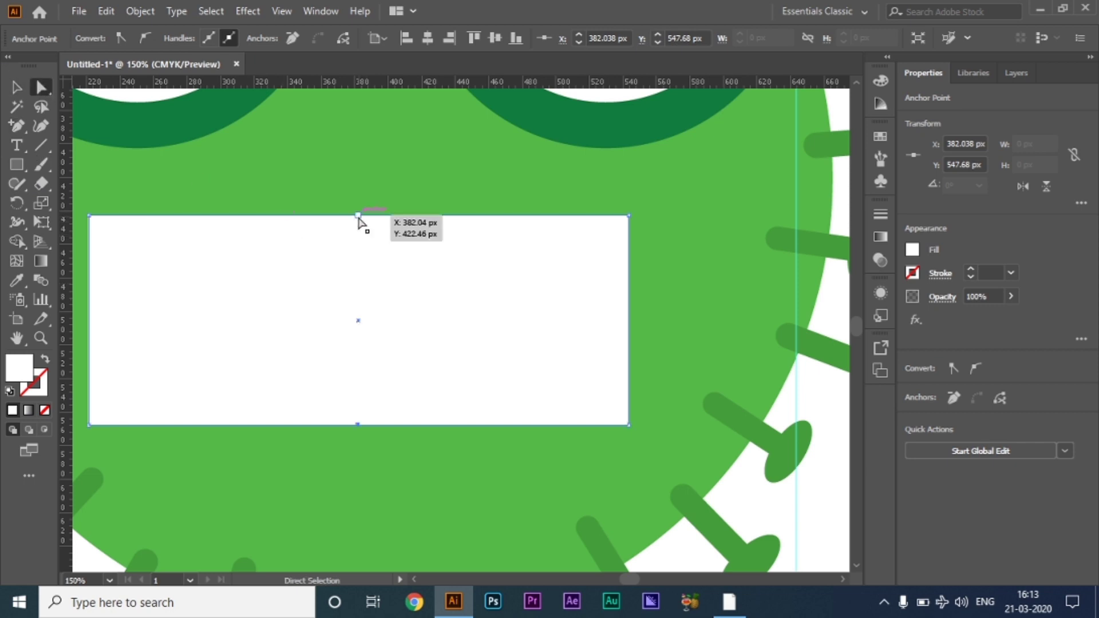
left_click(359, 425, "shift")
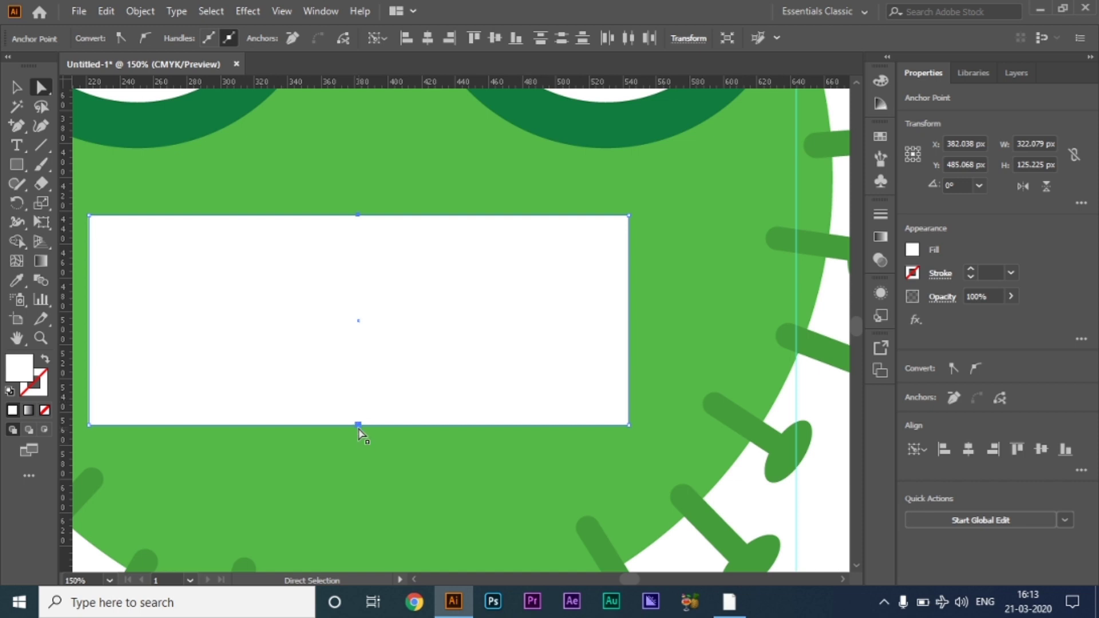
left_click_drag(359, 426, 364, 468)
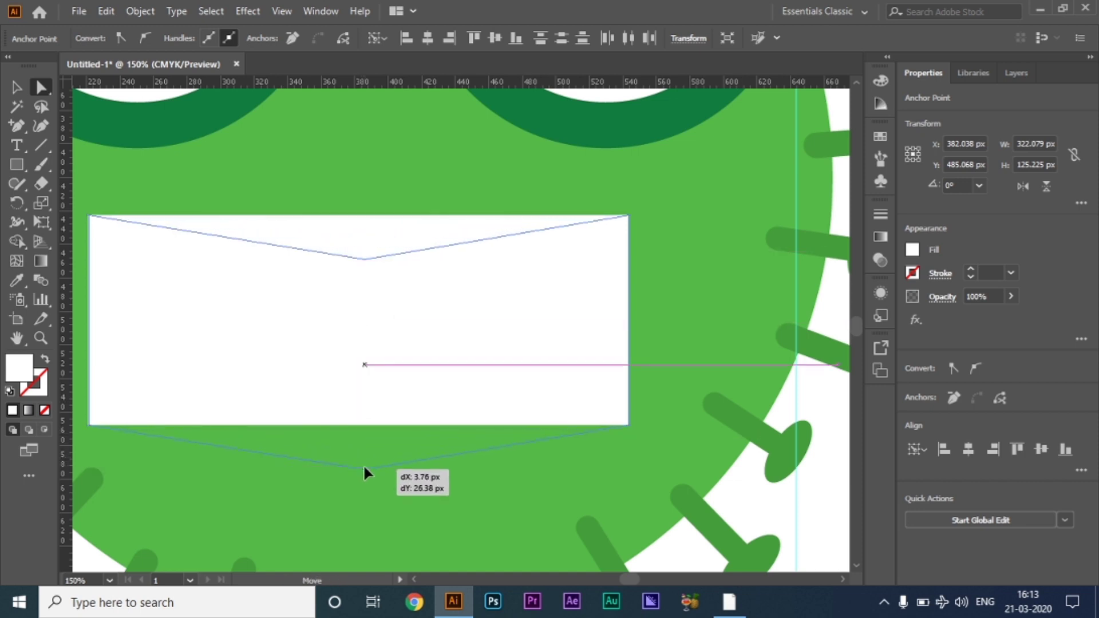
left_click_drag(365, 468, 365, 474)
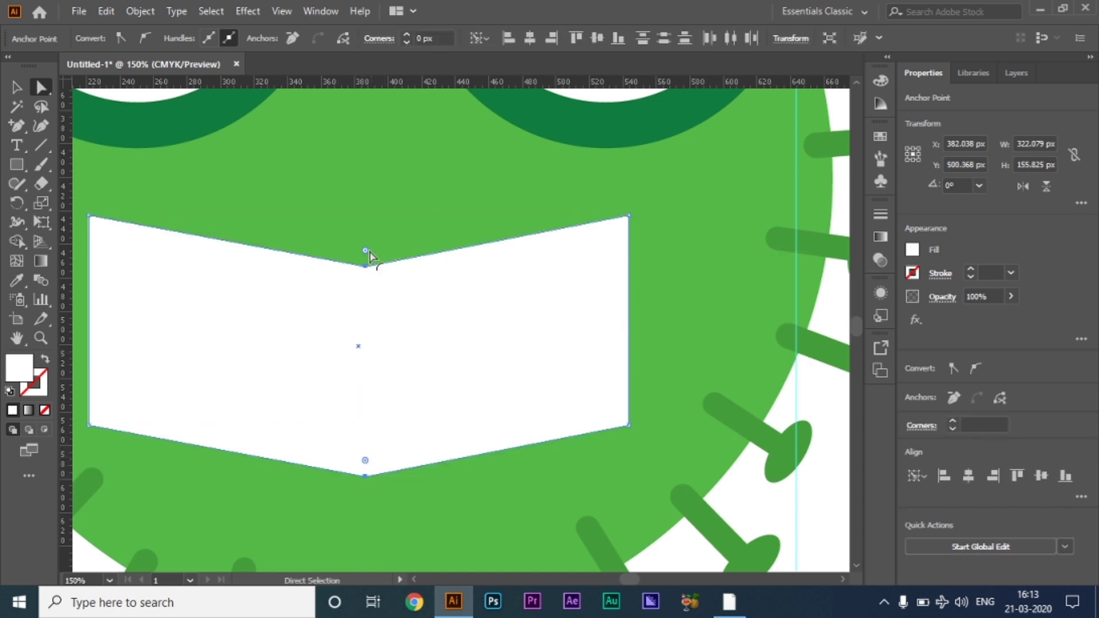
Round the two dipped middle corners into smooth curves, past 156.14 px, then zoom out
left_click_drag(367, 256, 366, 7)
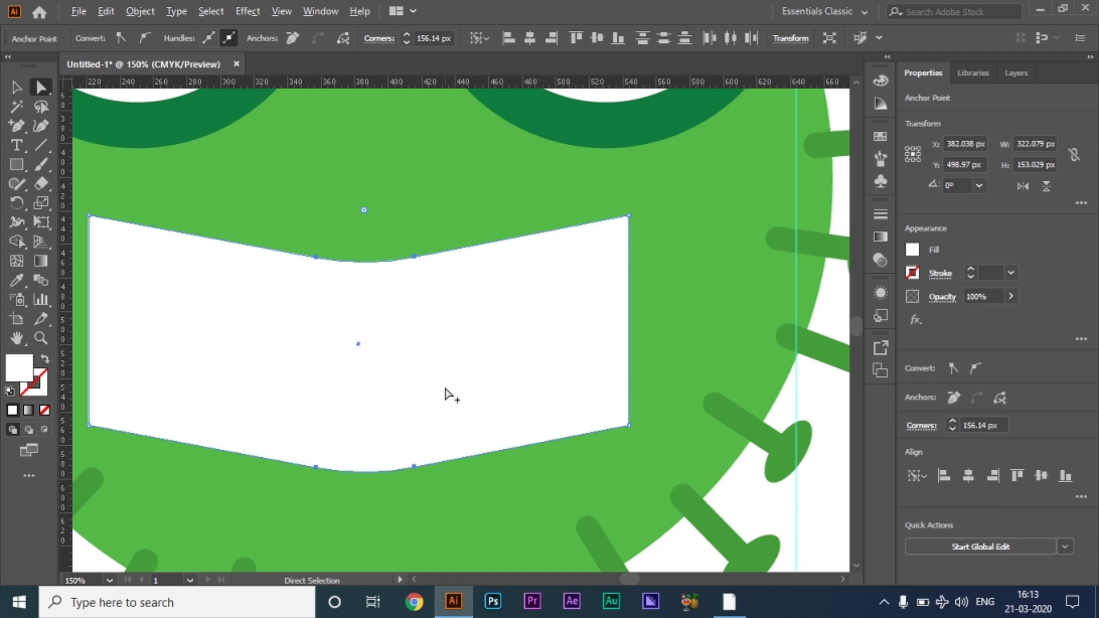
scroll(404, 325, "down", 1)
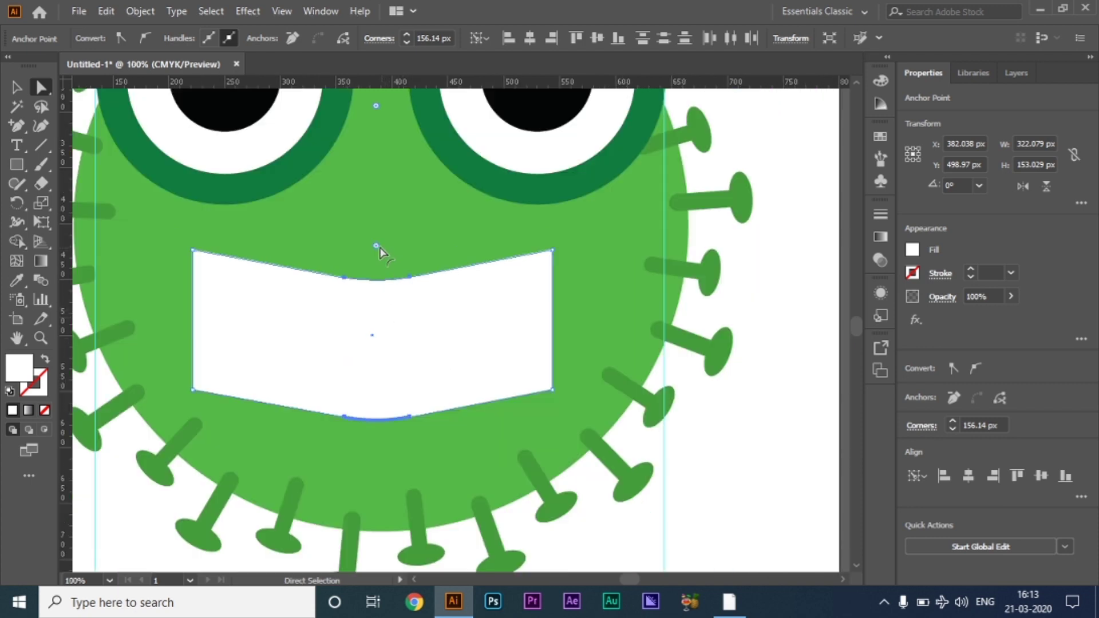
left_click_drag(377, 246, 388, 147)
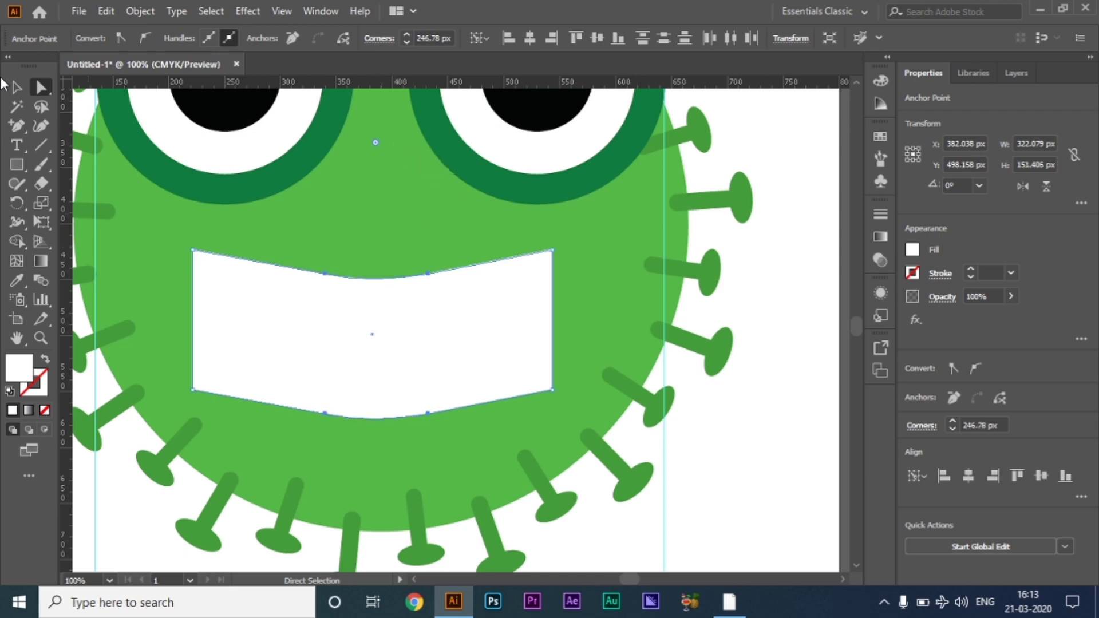
left_click(17, 88)
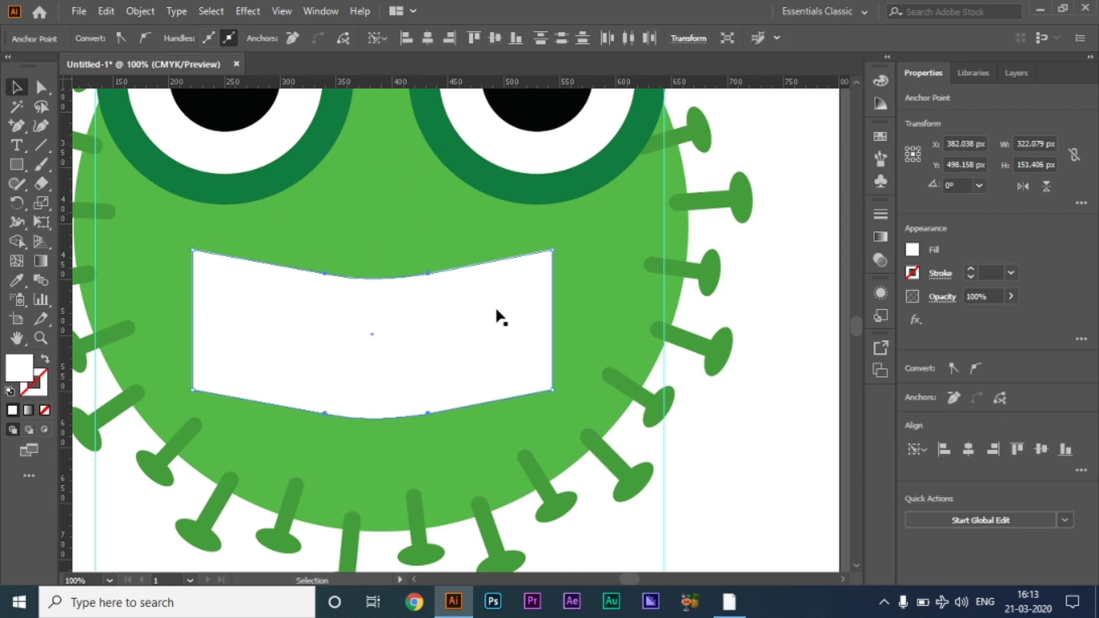
left_click(661, 442)
key("ctrl+minus")
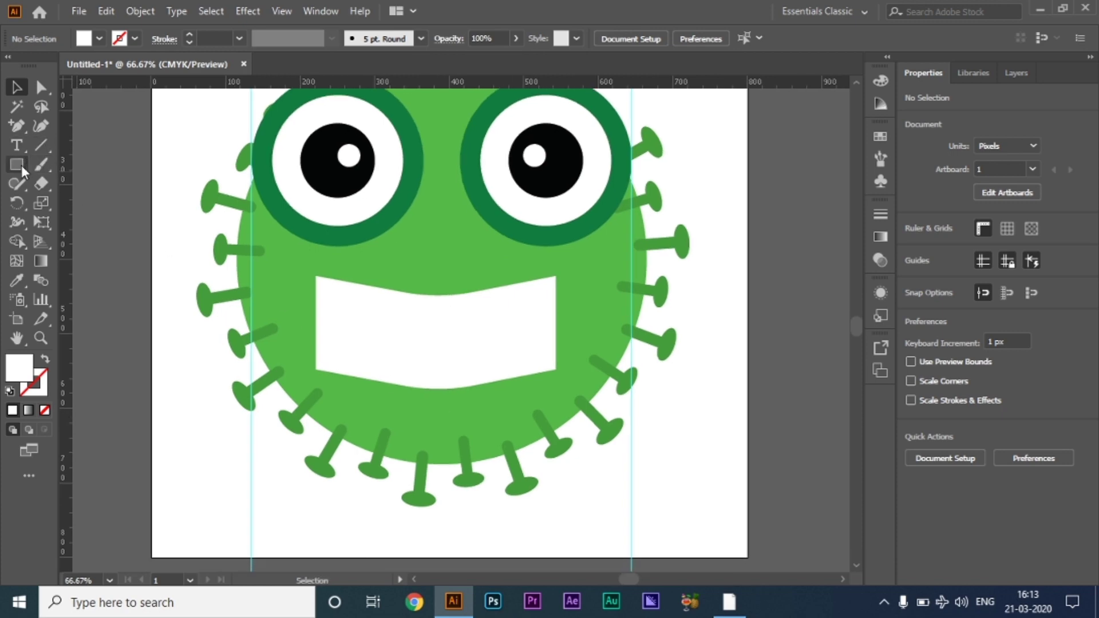
Draw a thin white strap rectangle left of the mask and tilt it to 342.94°
left_click(17, 165)
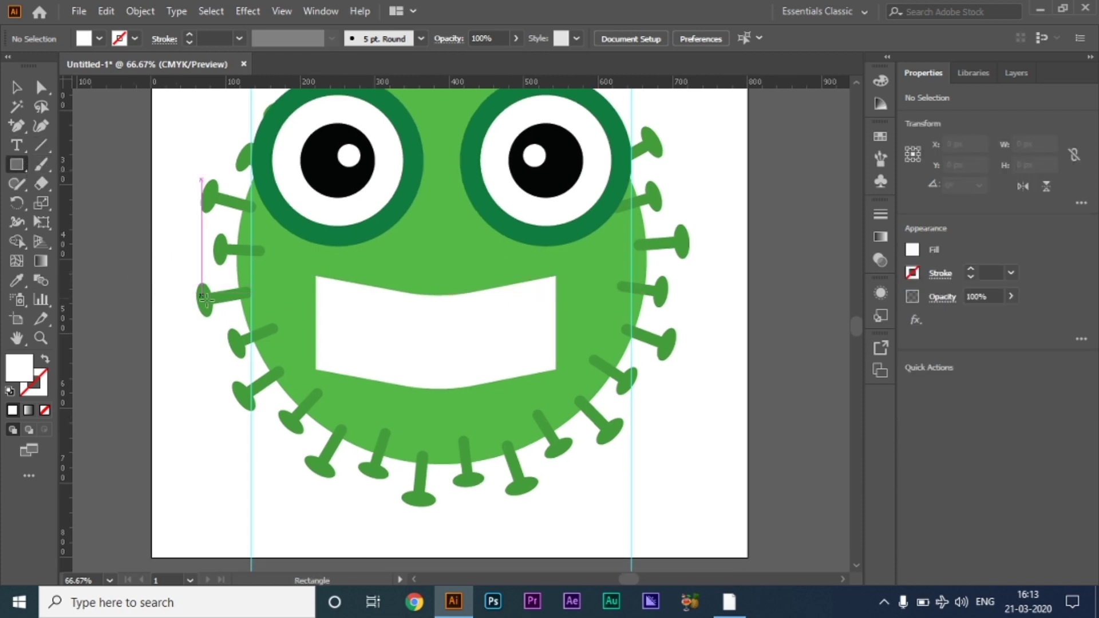
mouse_move(131, 325)
left_mouse_down()
mouse_move(176, 350)
mouse_move(239, 342)
mouse_move(265, 266)
left_mouse_up()
key("v")
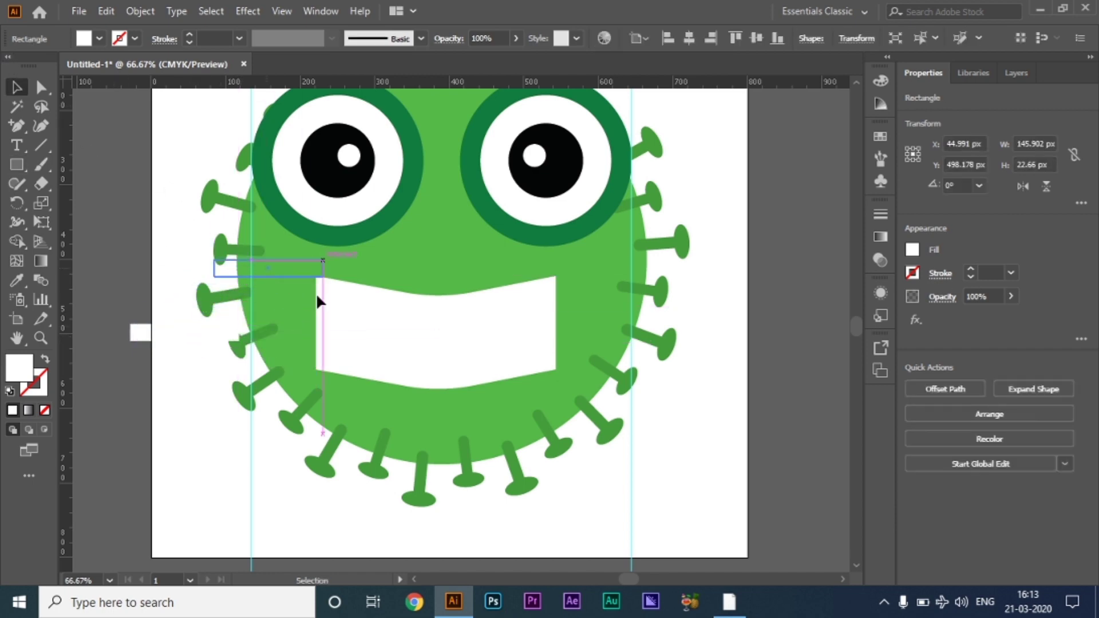
left_click_drag(330, 281, 326, 295)
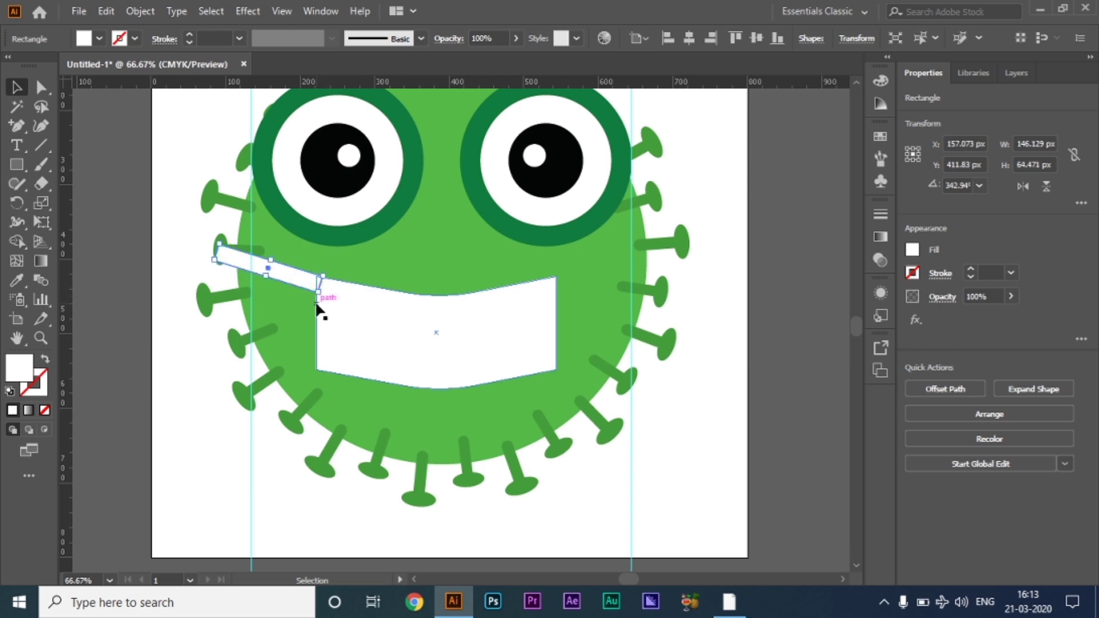
Fit the strap against the mask's upper-left corner and nudge it up 1 px
scroll(327, 295, "up", 1)
scroll(326, 295, "up", 1)
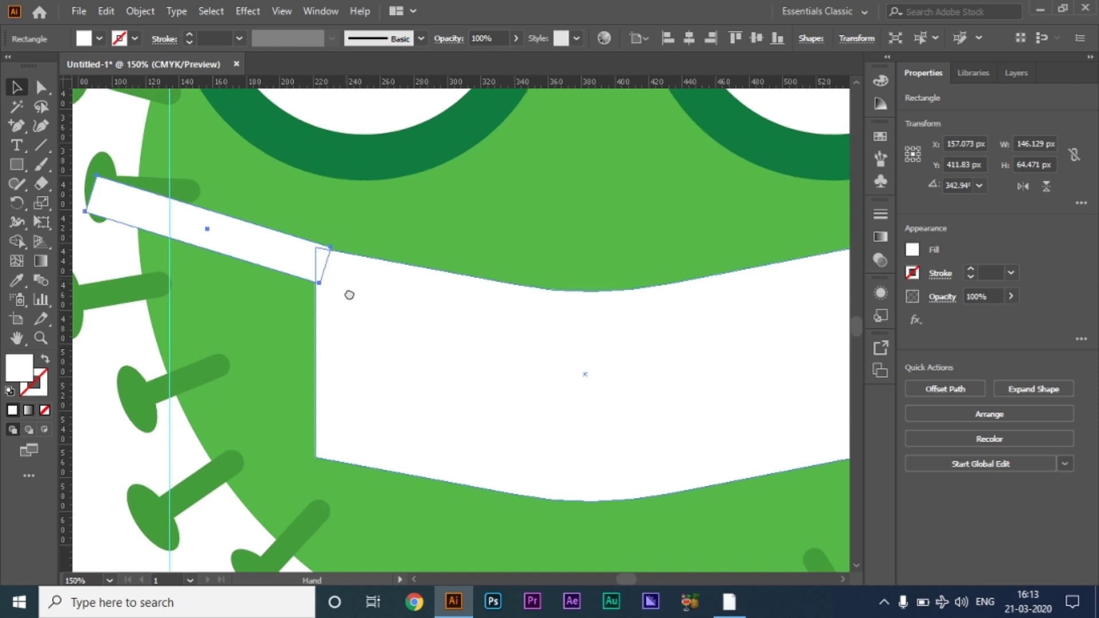
scroll(343, 292, "up", 2)
scroll(344, 292, "left", 1)
left_click_drag(256, 264, 256, 267)
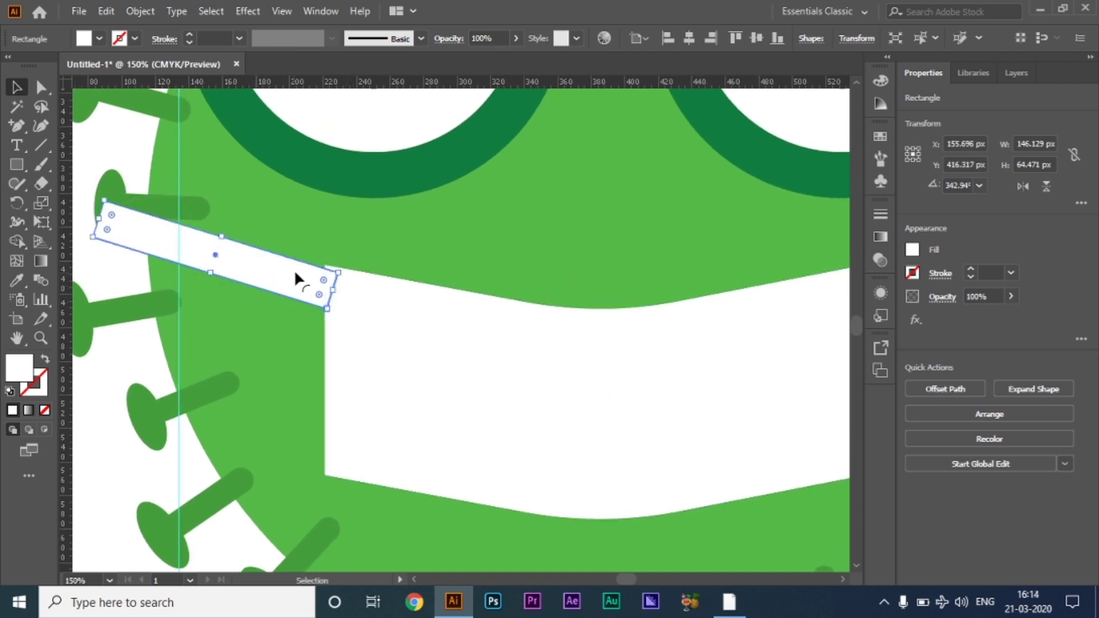
left_click_drag(295, 274, 294, 268)
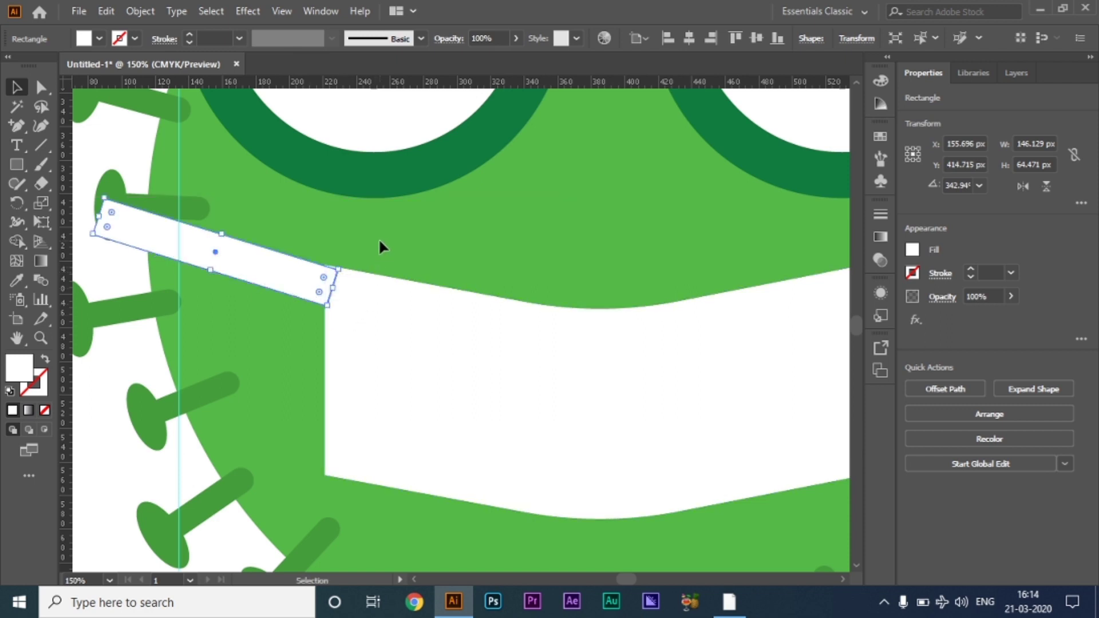
left_click(306, 359)
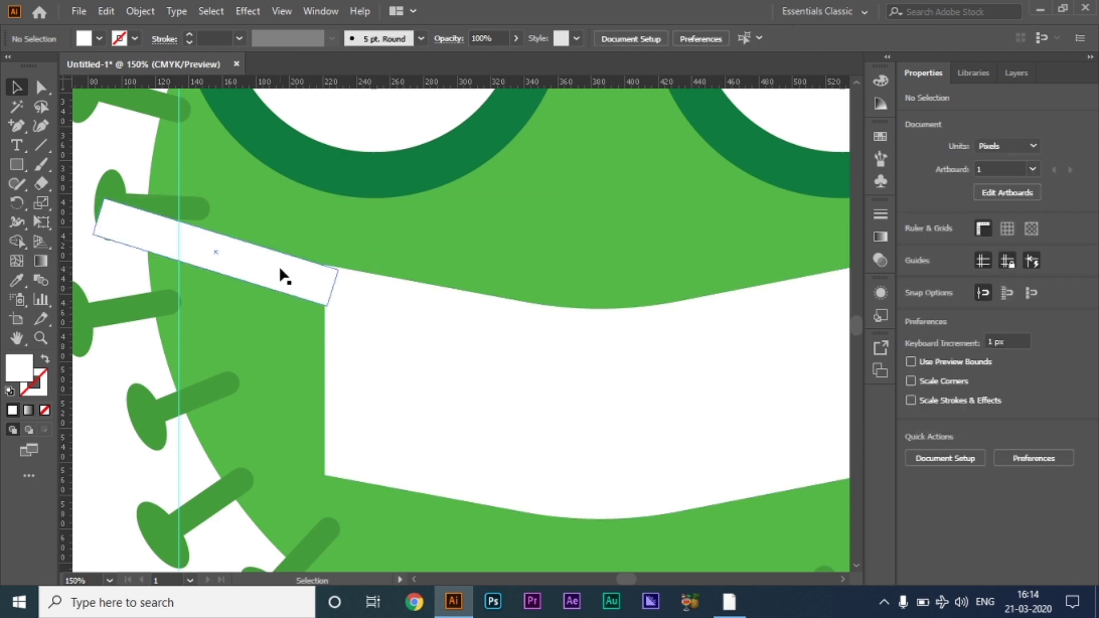
left_click(431, 310)
key("Up")
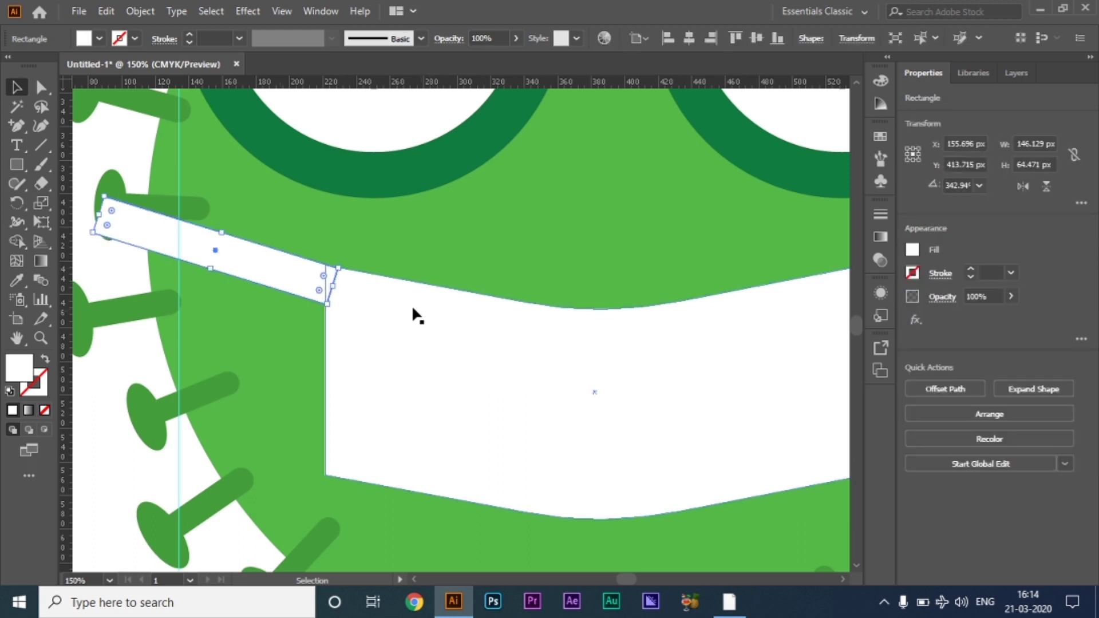
key("ctrl+shift+a")
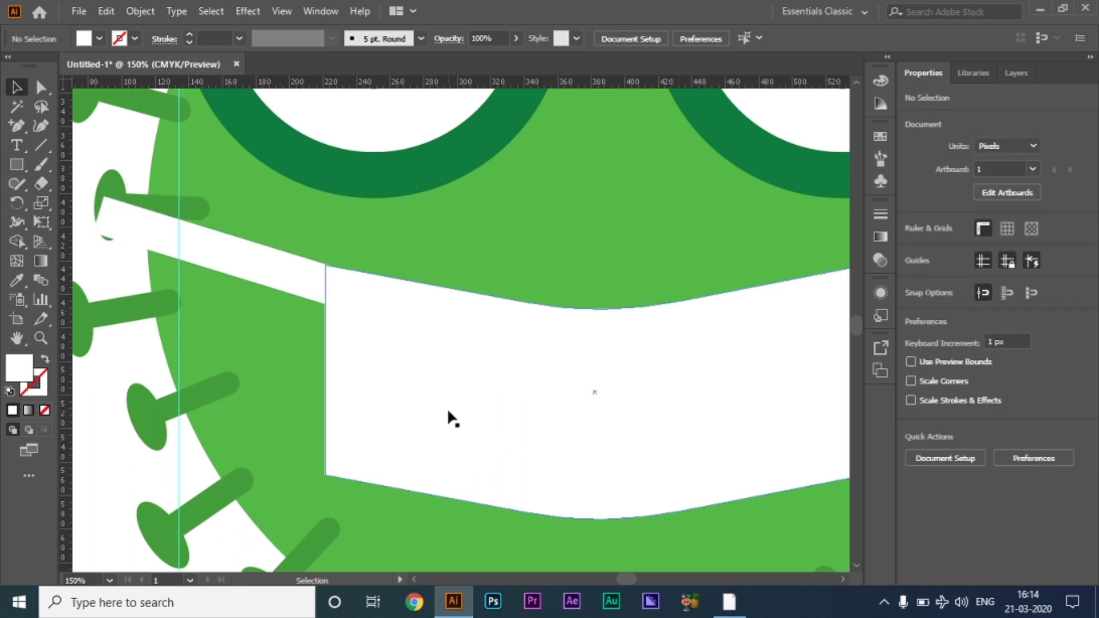
Shorten the tilted left strap from a corner handle and move it slightly lower on the face
scroll(448, 412, "down", 1)
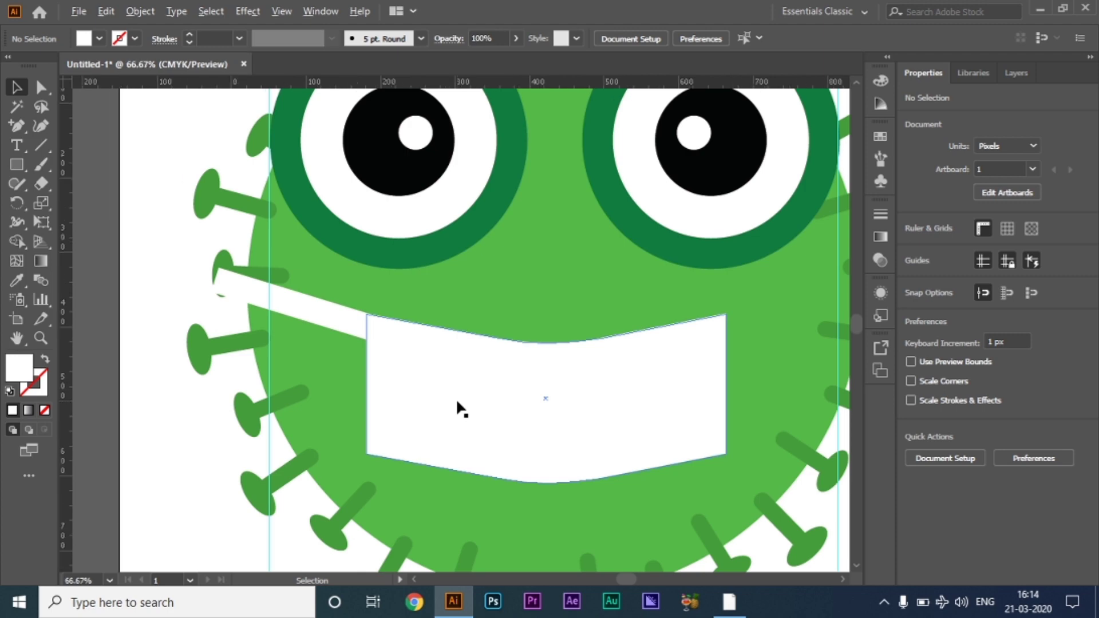
scroll(456, 397, "down", 1)
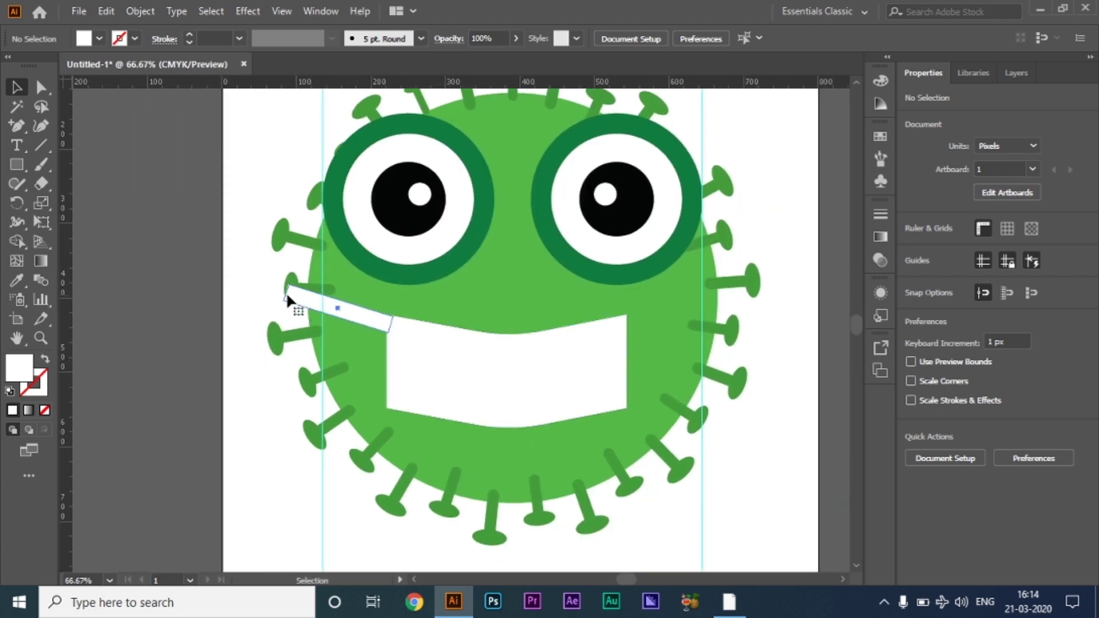
left_click(290, 302)
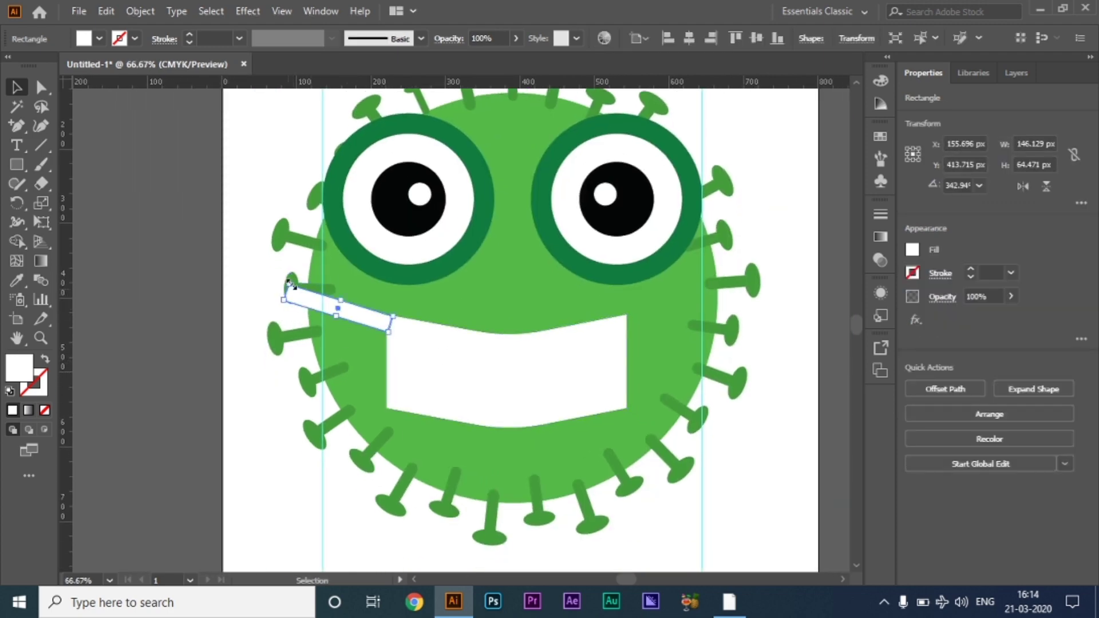
left_click_drag(290, 284, 297, 283)
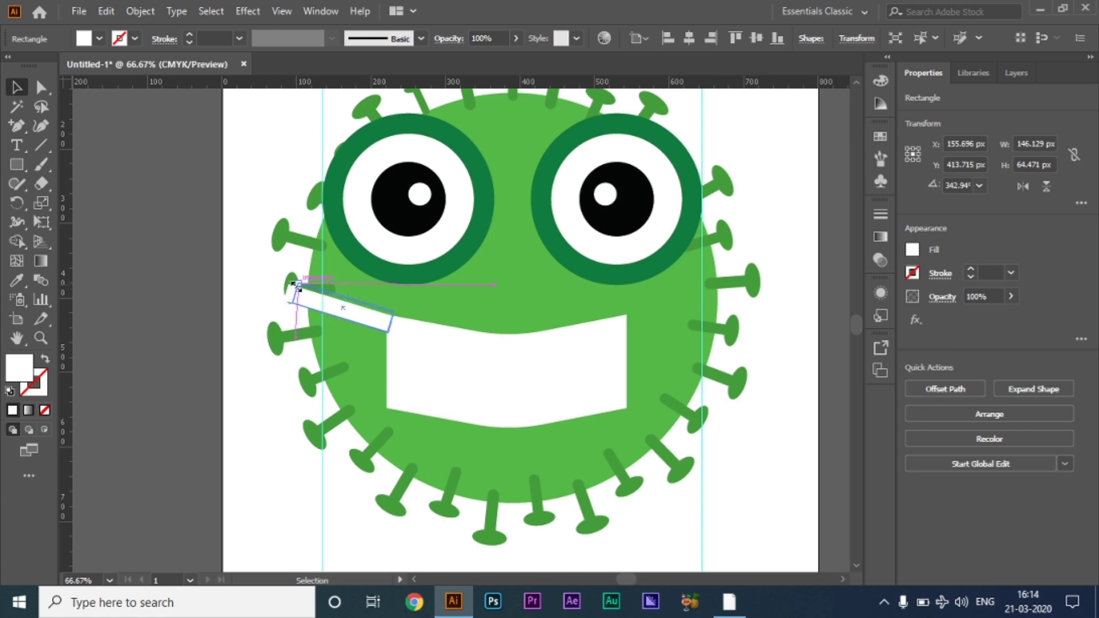
left_click(399, 407)
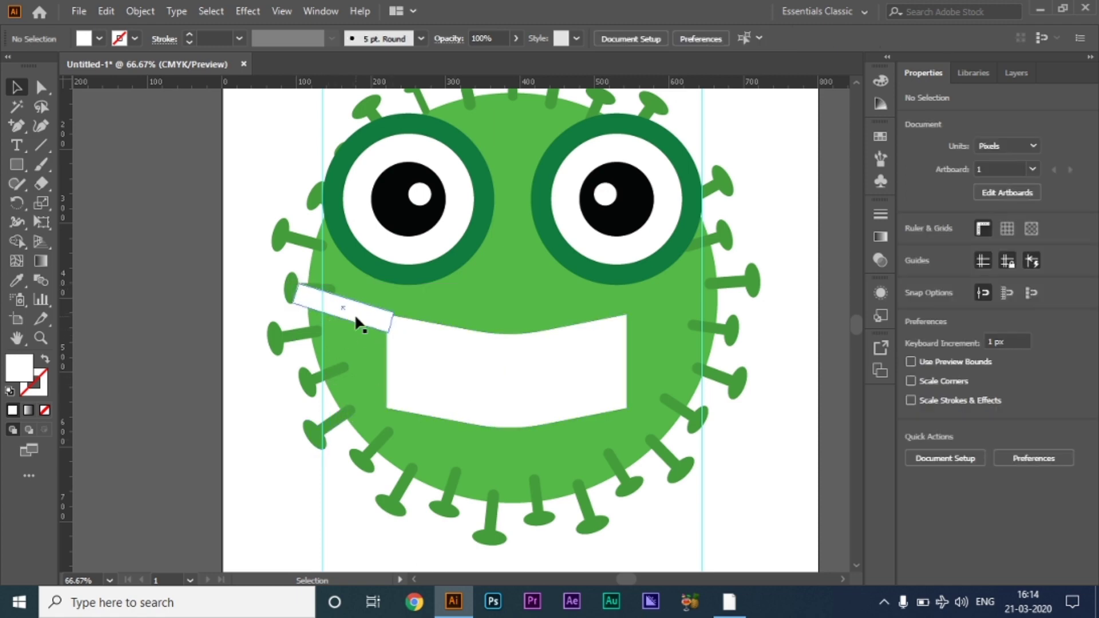
scroll(388, 355, "up", 1)
left_click_drag(356, 349, 396, 336)
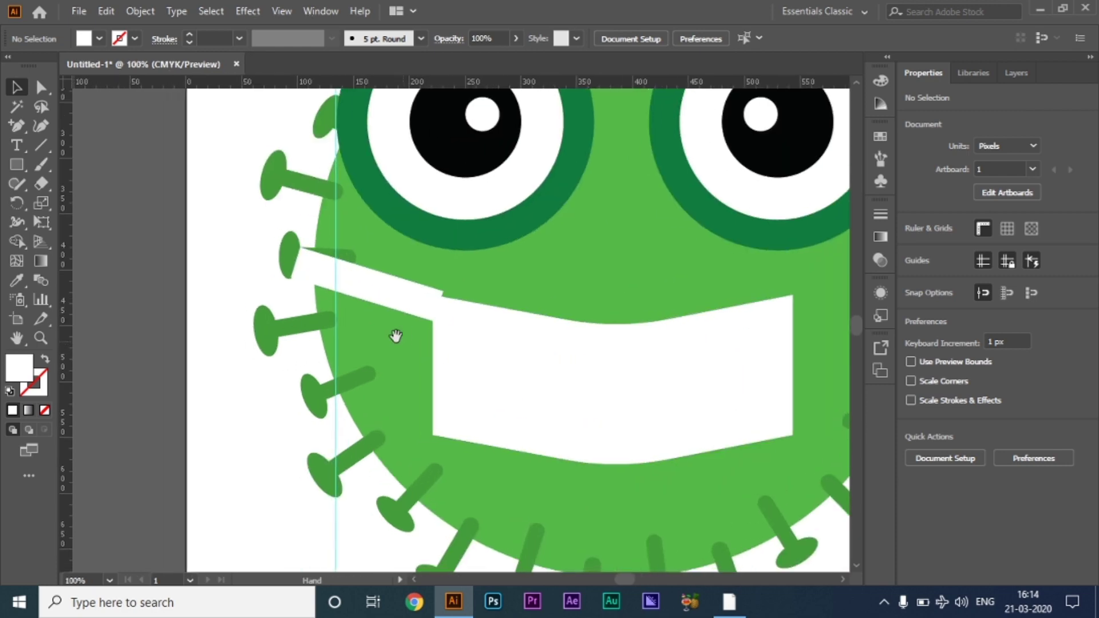
left_click_drag(382, 286, 388, 334)
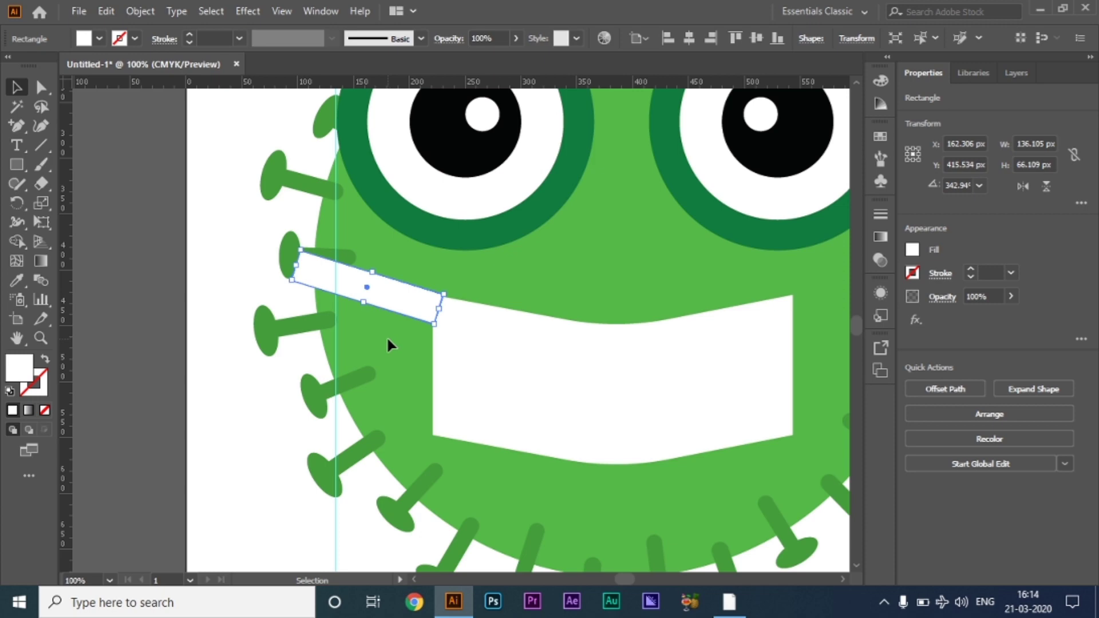
left_click(390, 379)
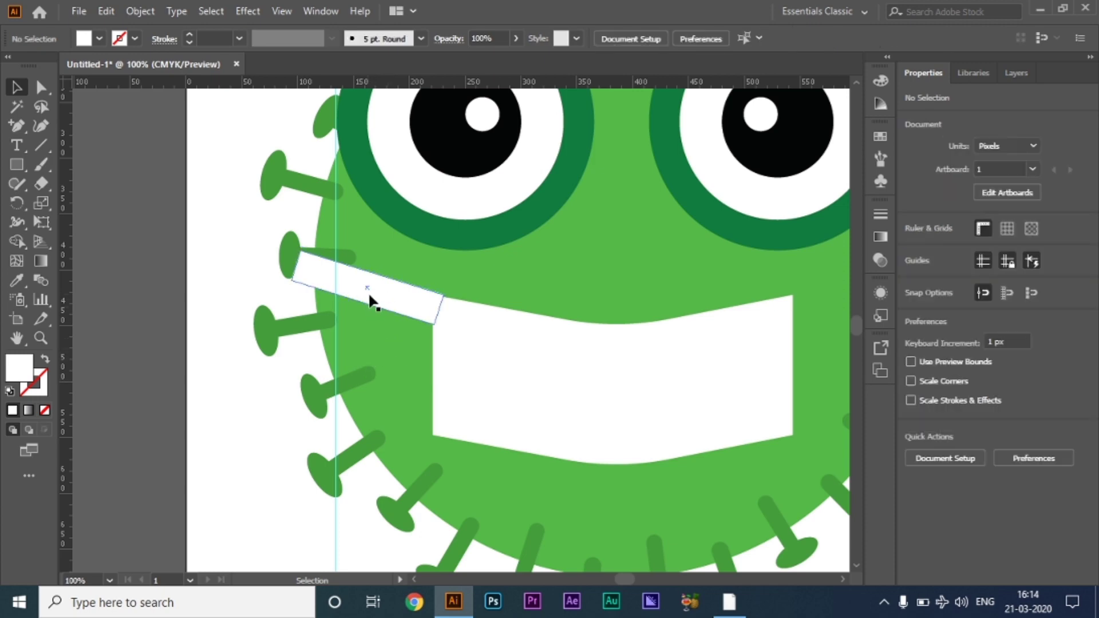
In Outline view, set the strap's end exactly on the mask's upper-left corner, then return to Preview
scroll(373, 297, "up", 3)
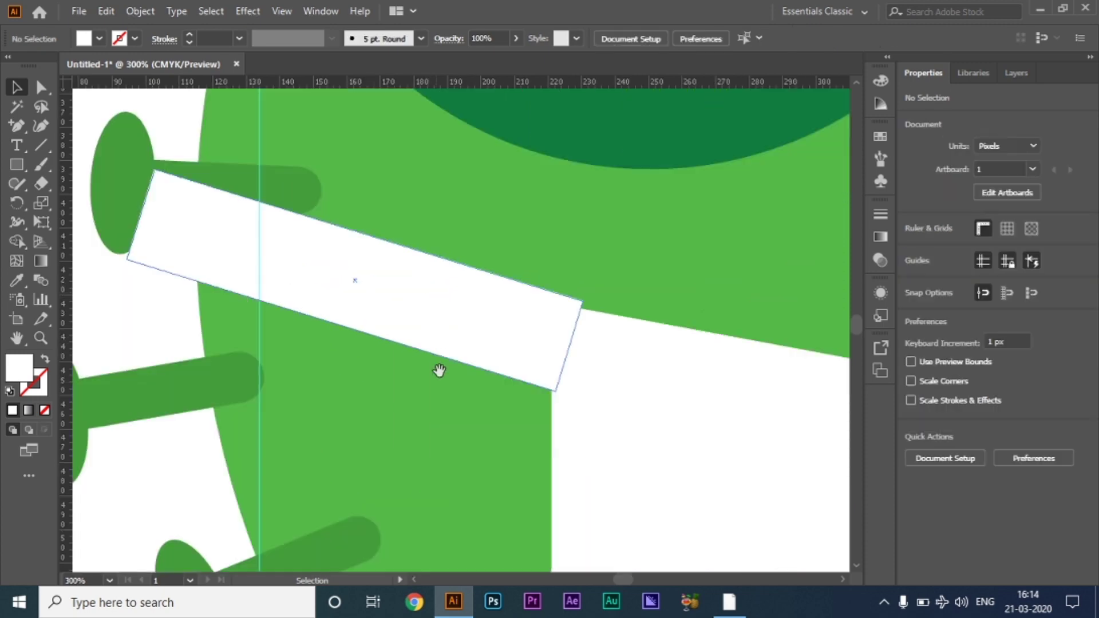
left_click_drag(437, 371, 349, 332)
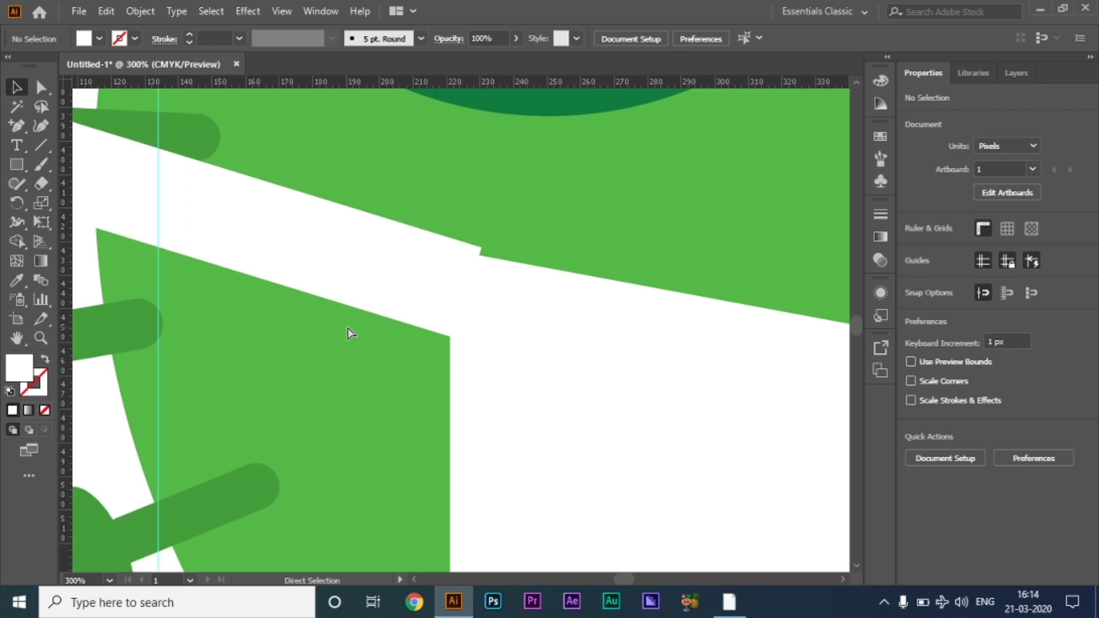
key("ctrl+y")
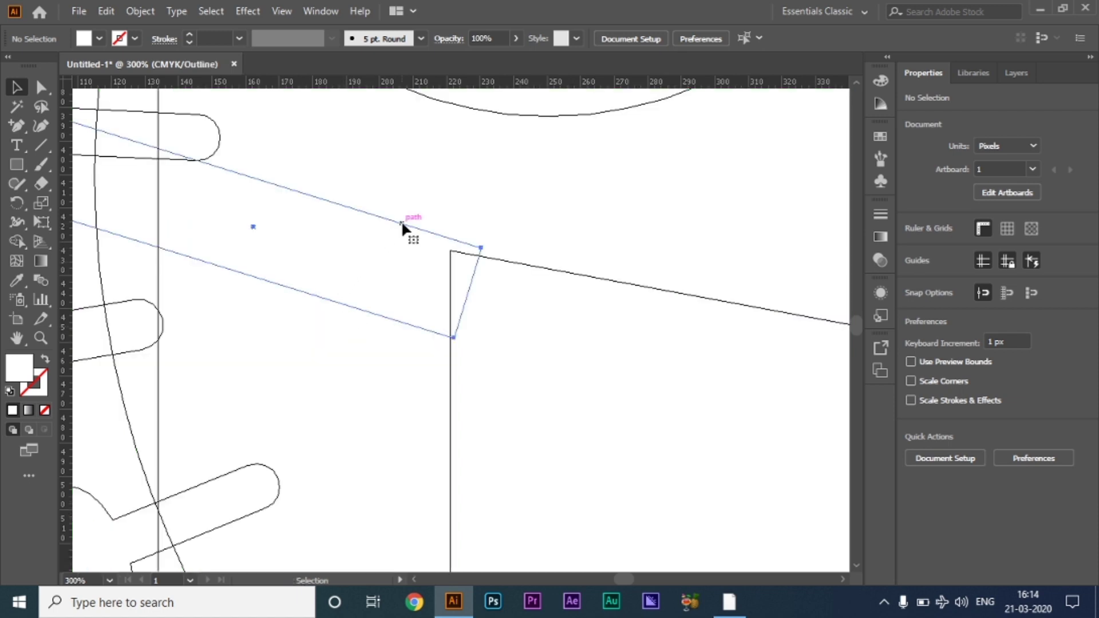
left_click_drag(401, 222, 399, 233)
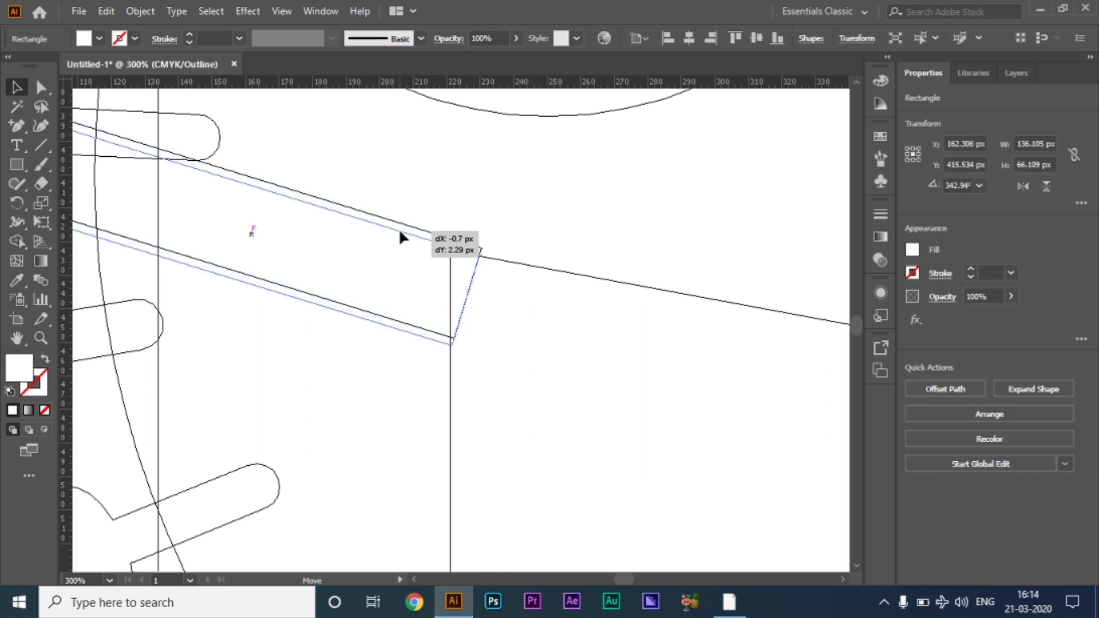
left_click_drag(400, 236, 397, 232)
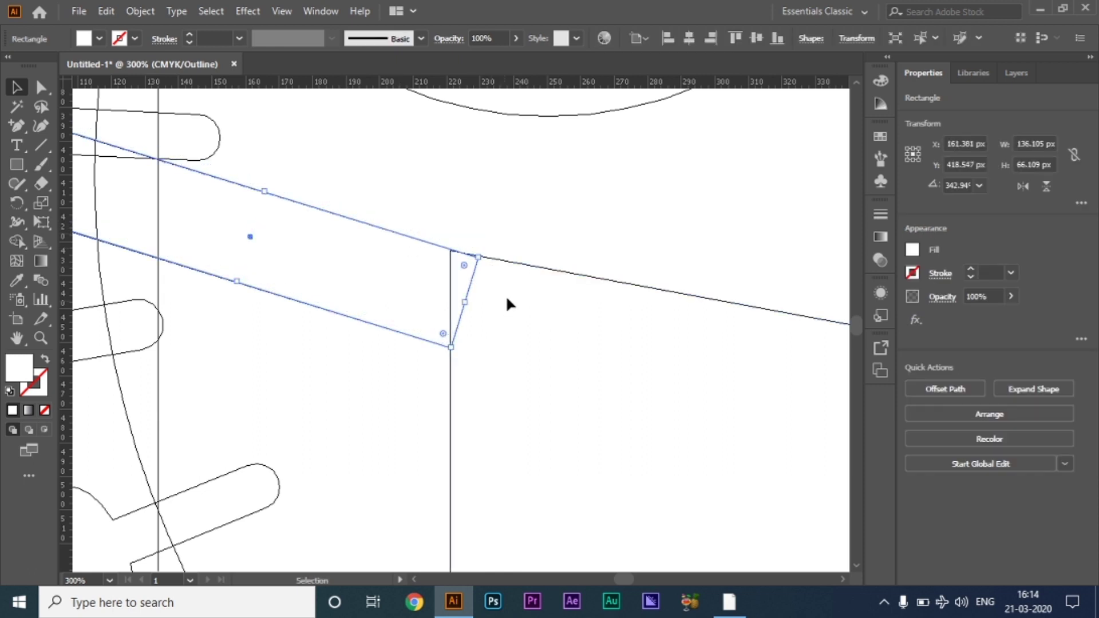
left_click(527, 334)
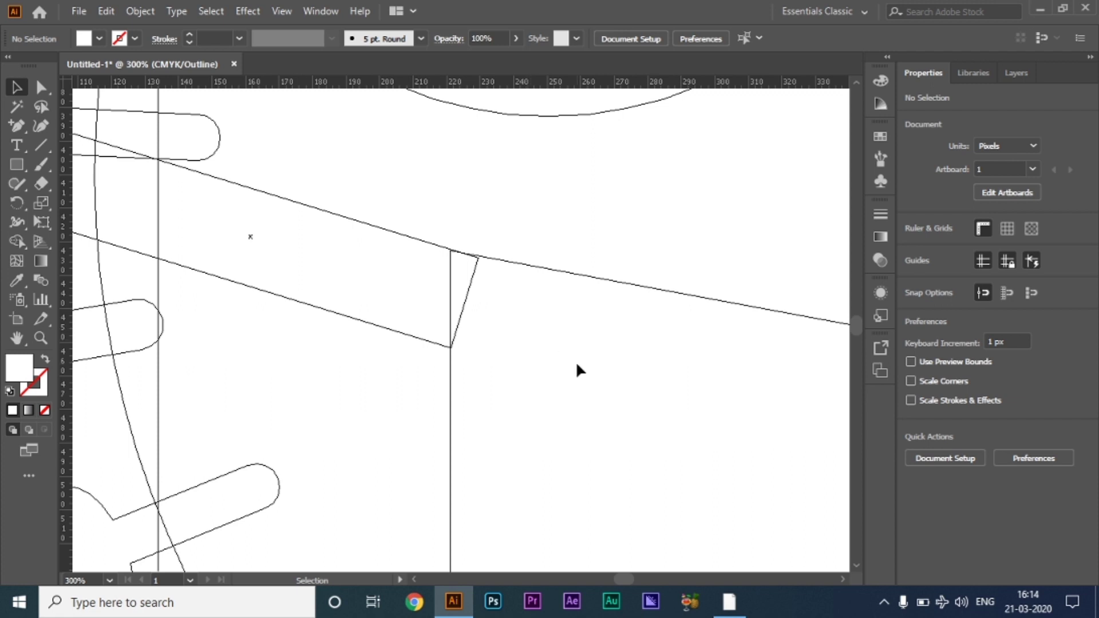
key("ctrl+y")
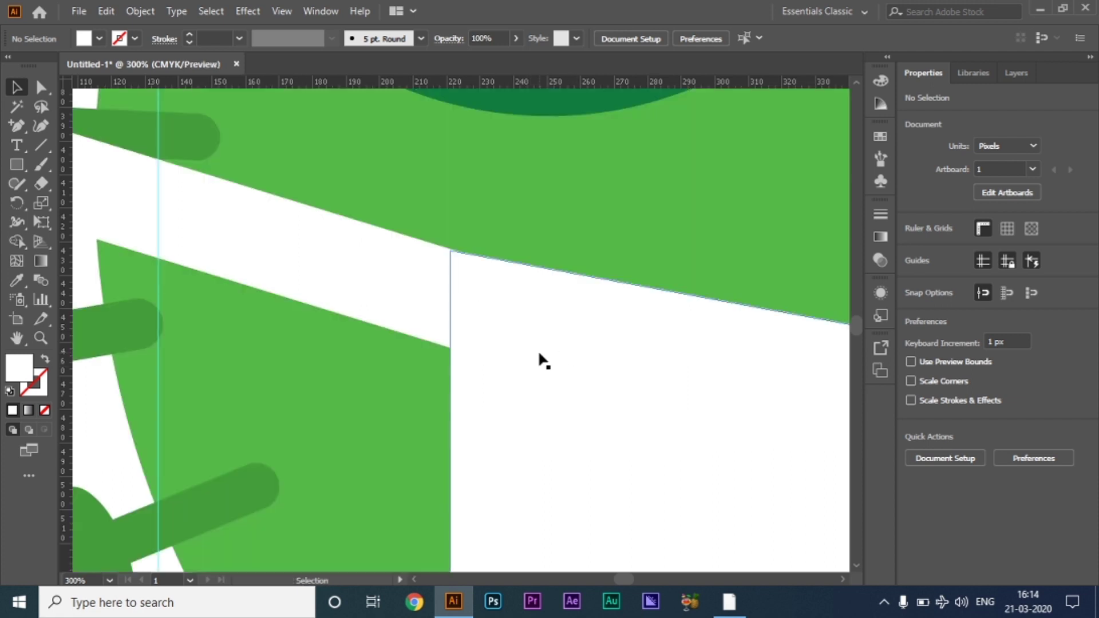
Zoom back out and select the left mask strap
key("ctrl+minus")
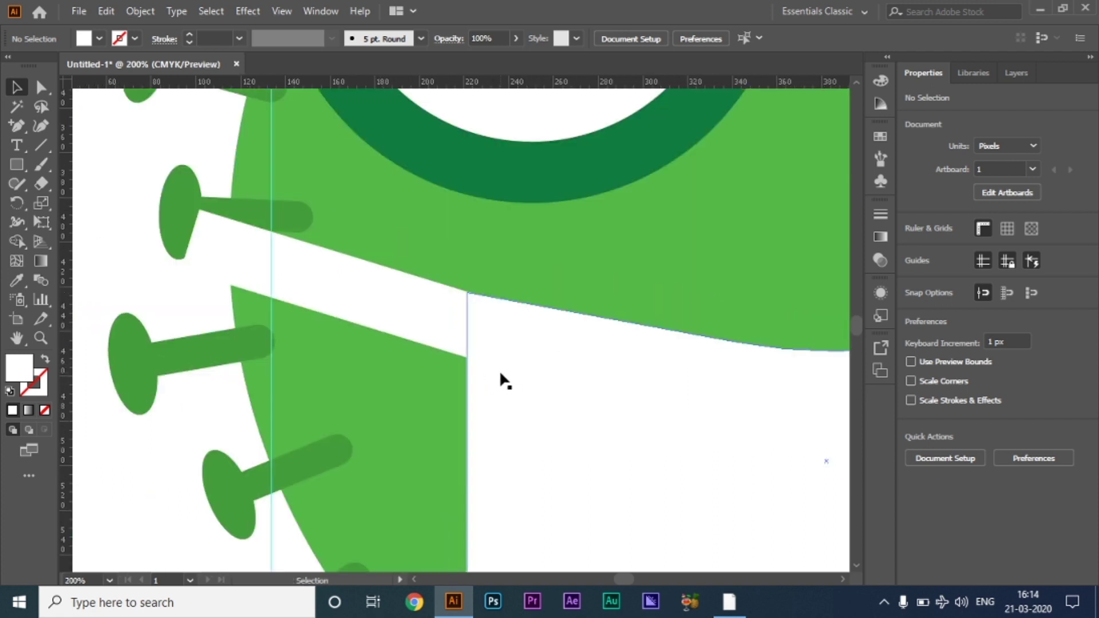
scroll(500, 370, "down", 1)
scroll(515, 356, "down", 1)
scroll(503, 355, "down", 1)
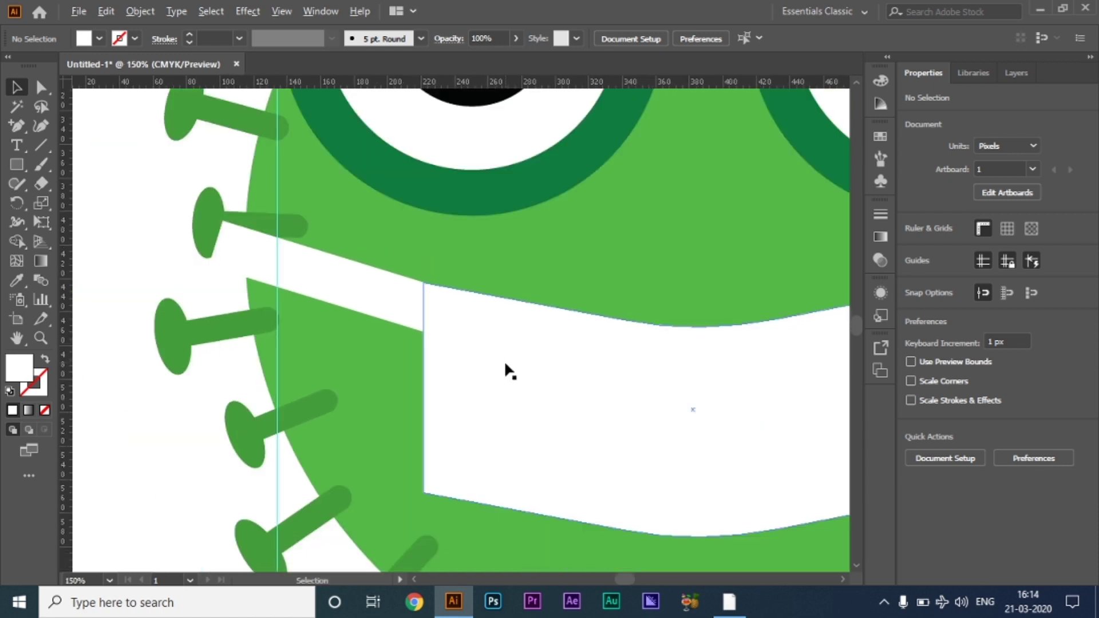
scroll(504, 359, "down", 1)
scroll(540, 373, "down", 1)
left_click_drag(523, 366, 506, 362)
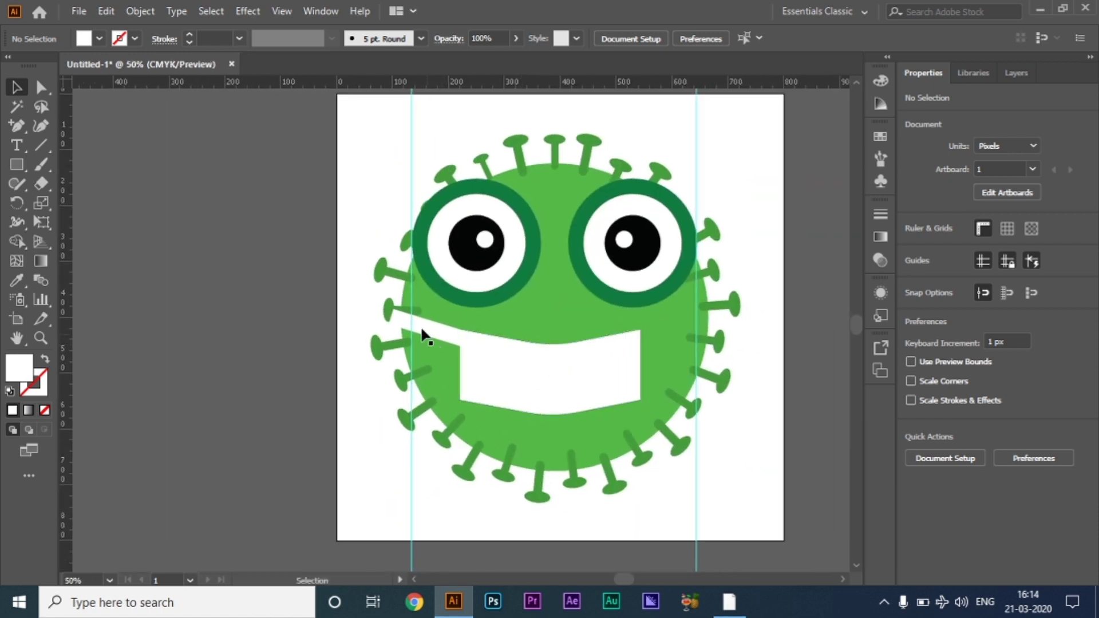
Create a vertically reflected copy of the left strap with Transform > Reflect
left_click(420, 322)
right_click(421, 322)
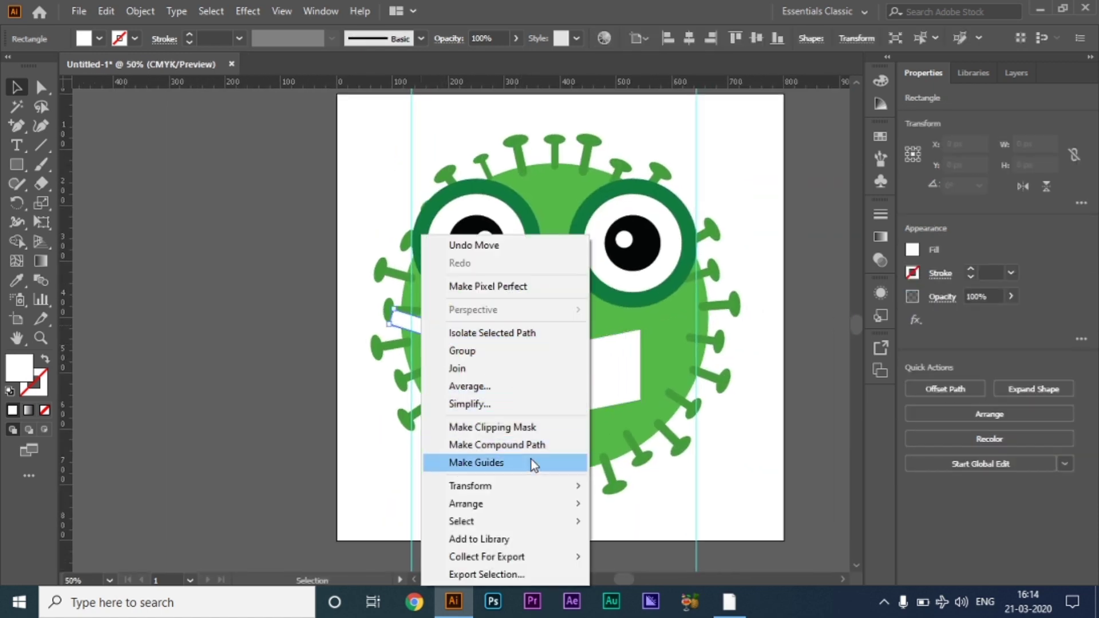
mouse_move(503, 486)
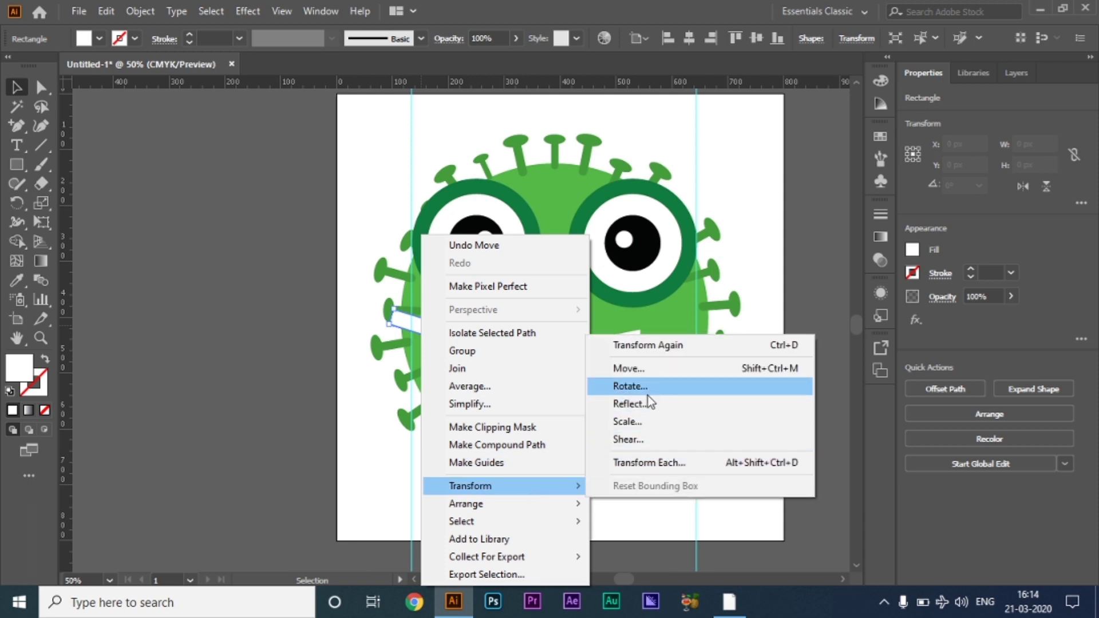
left_click(645, 401)
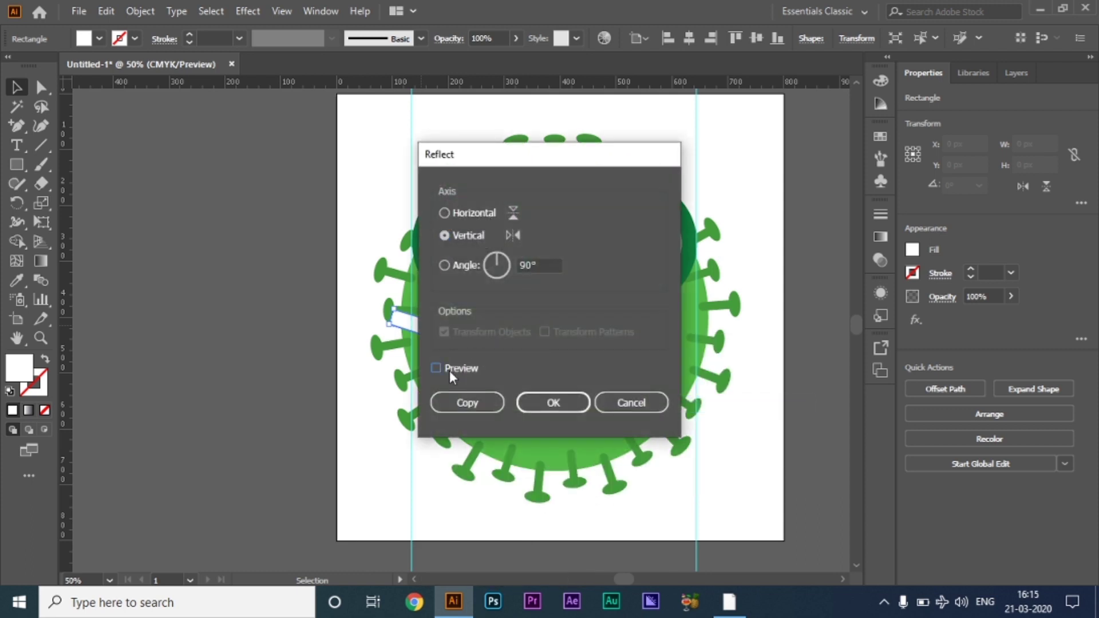
left_click(449, 370)
left_click(484, 403)
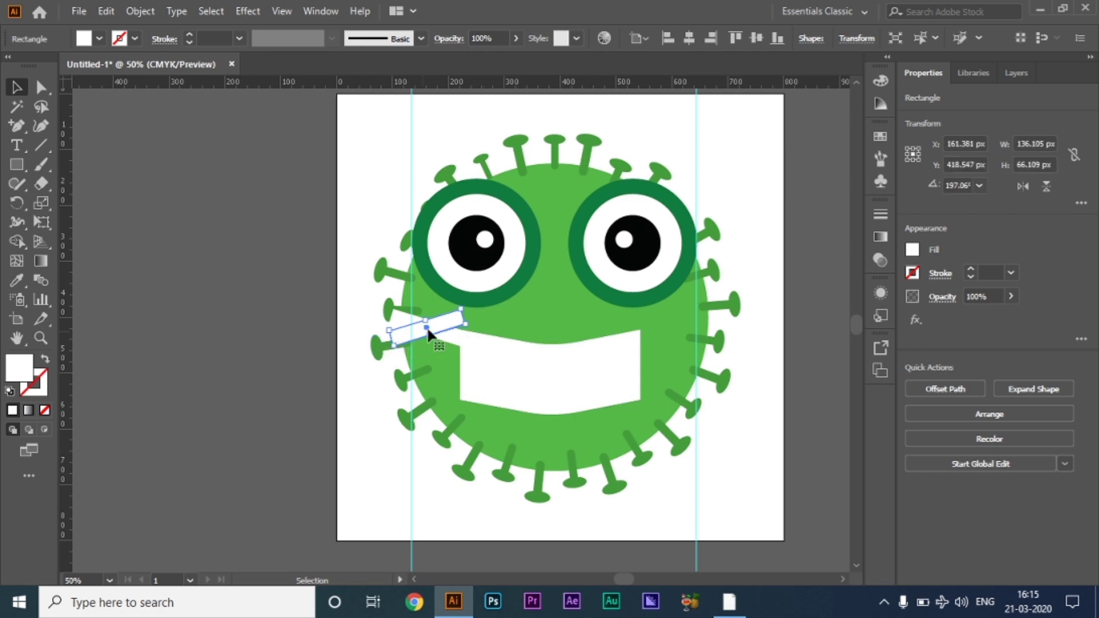
Place the mirrored strap at the mask's upper-right corner and stretch it to the face edge
left_click_drag(417, 334, 663, 339)
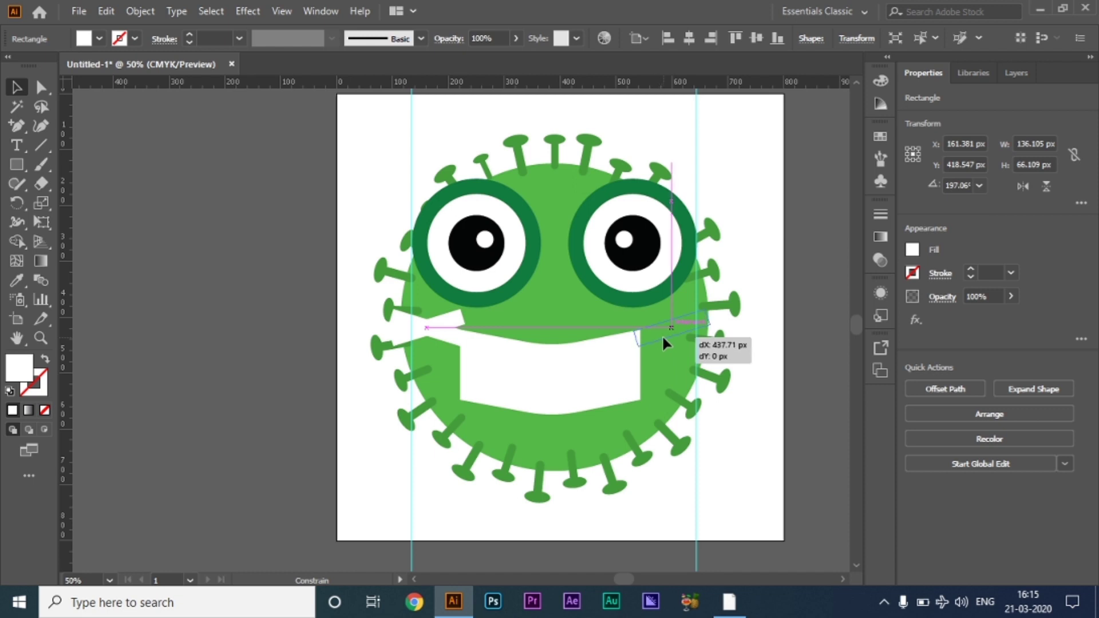
left_click_drag(663, 338, 665, 339)
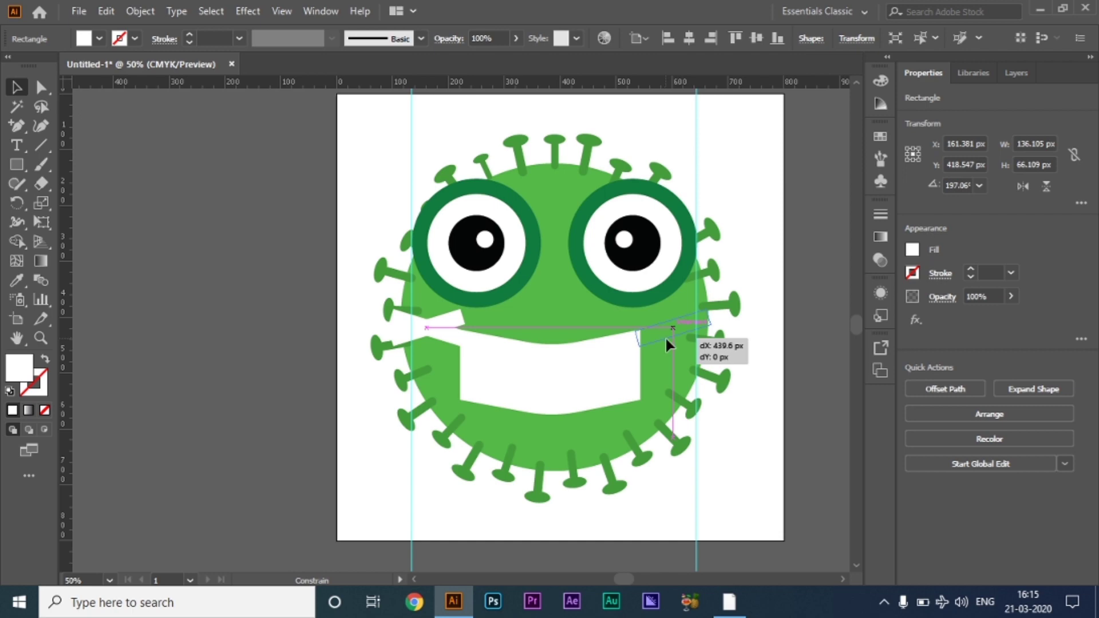
left_click_drag(666, 339, 666, 339)
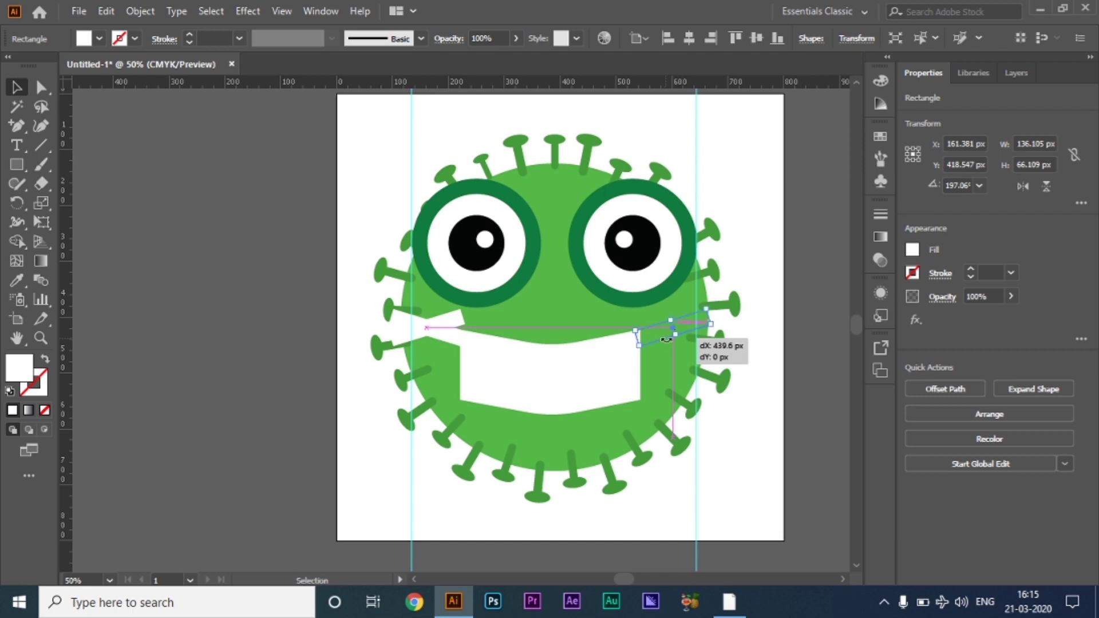
left_click(625, 426)
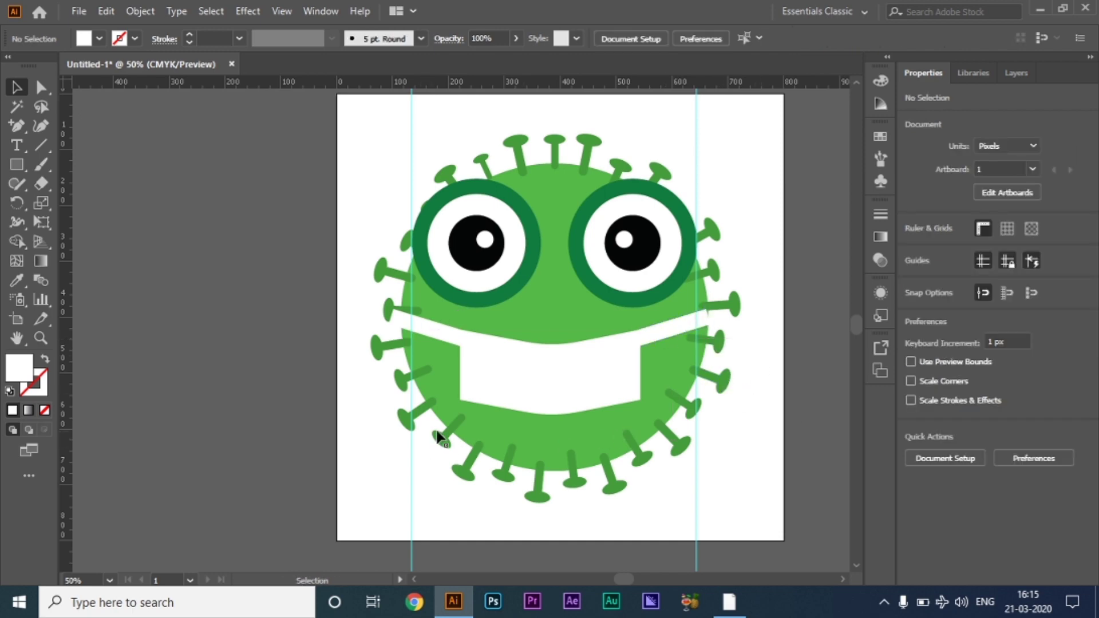
left_click(712, 316)
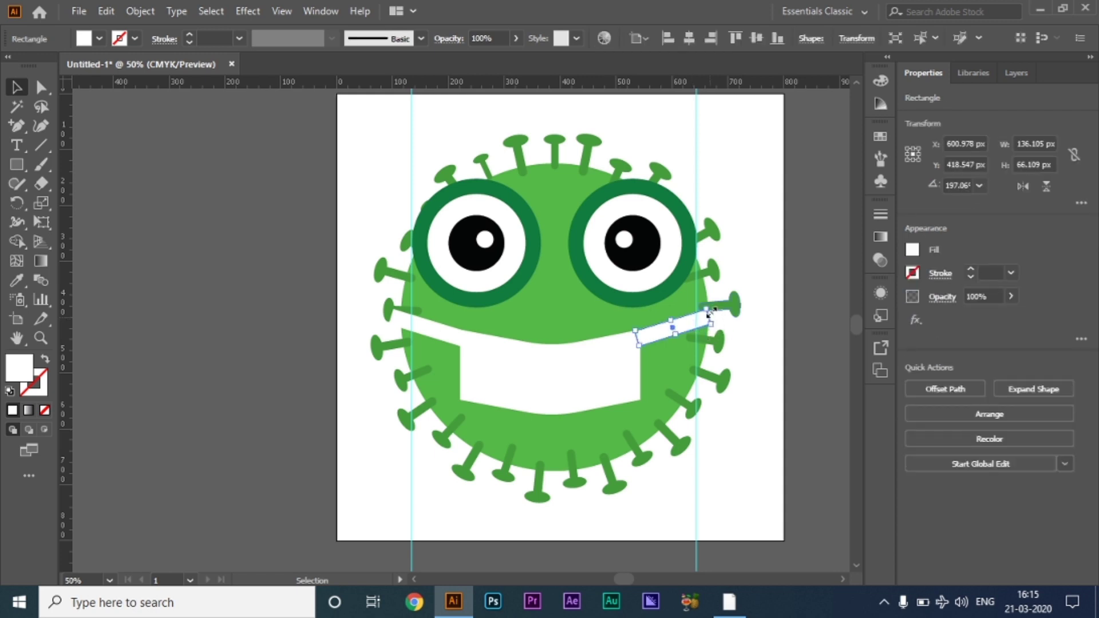
left_click_drag(712, 320, 720, 323)
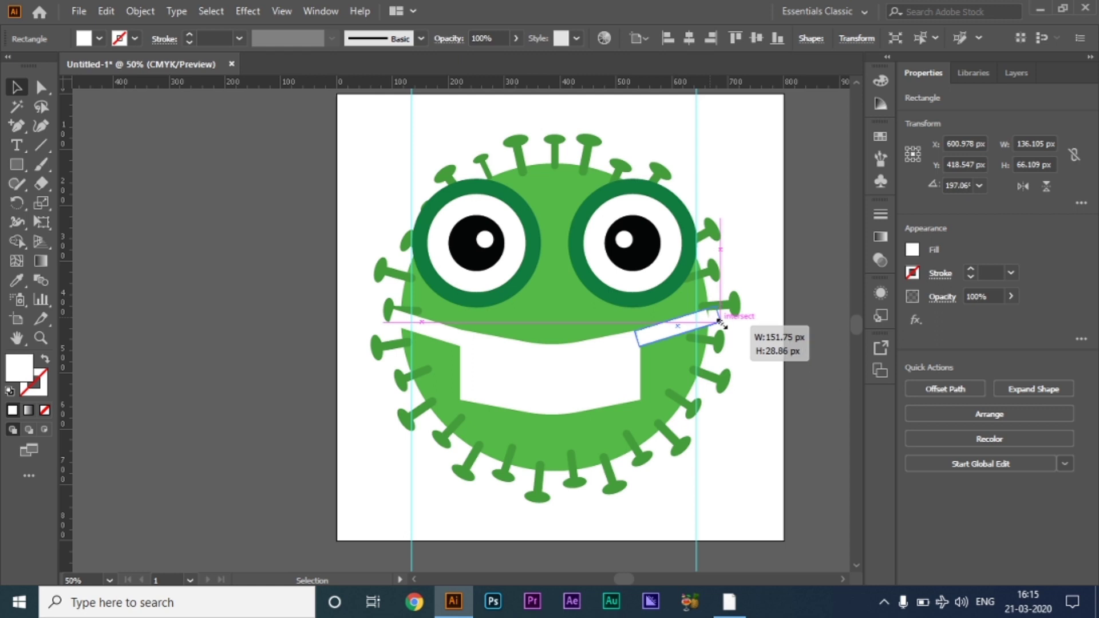
left_click(331, 412)
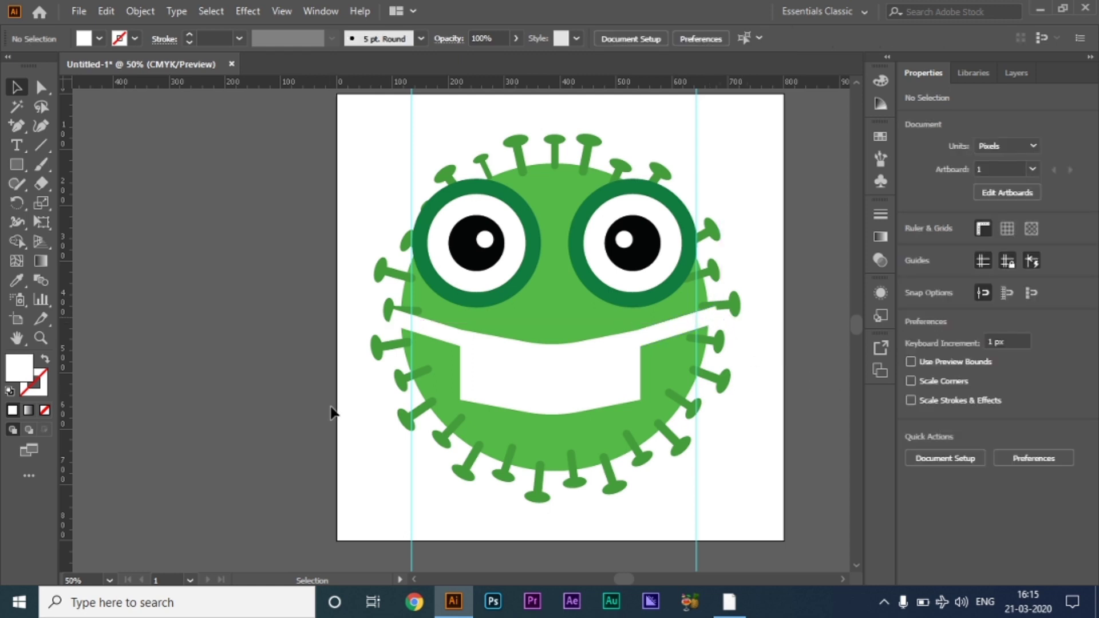
Draw a small white rectangular bar, about 98 px wide, for the lower strap
scroll(367, 439, "up", 1)
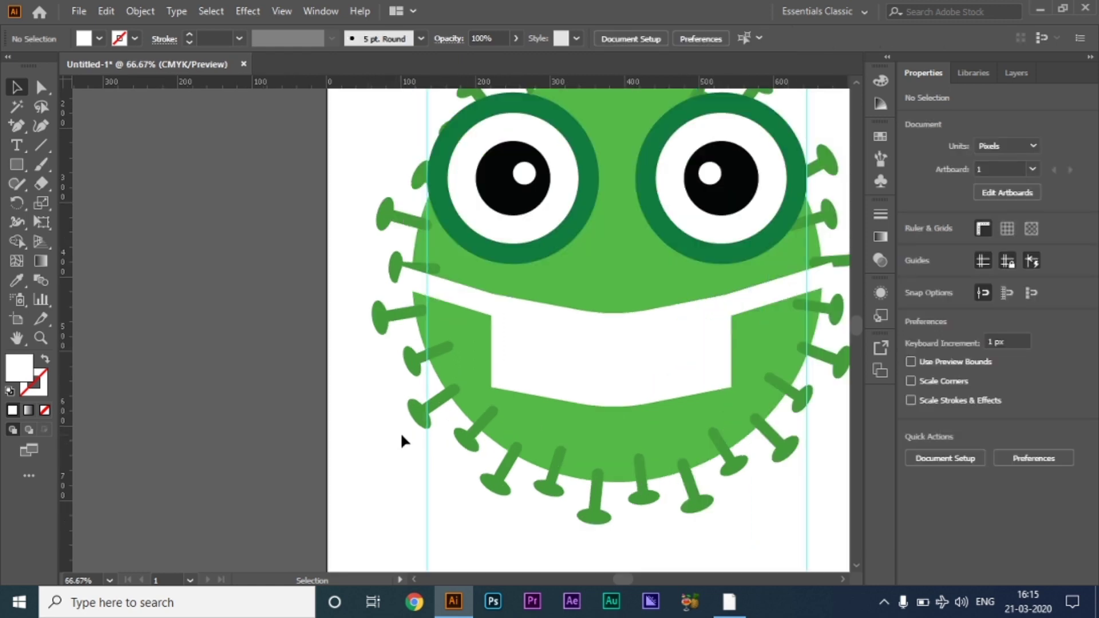
scroll(450, 425, "down", 1)
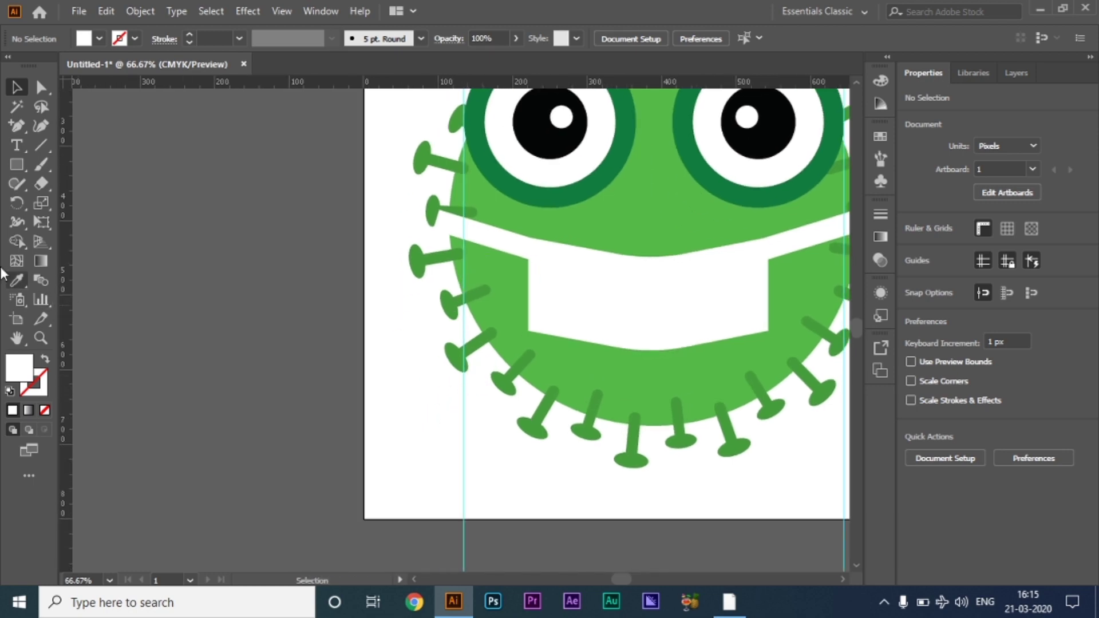
left_click(20, 164)
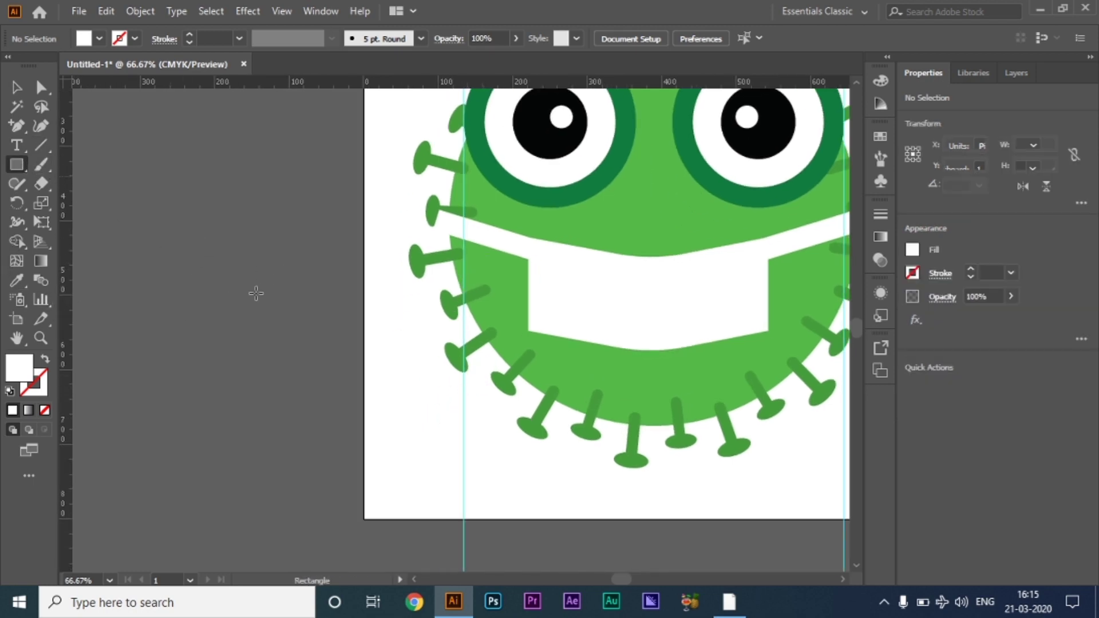
left_click_drag(256, 263, 317, 276)
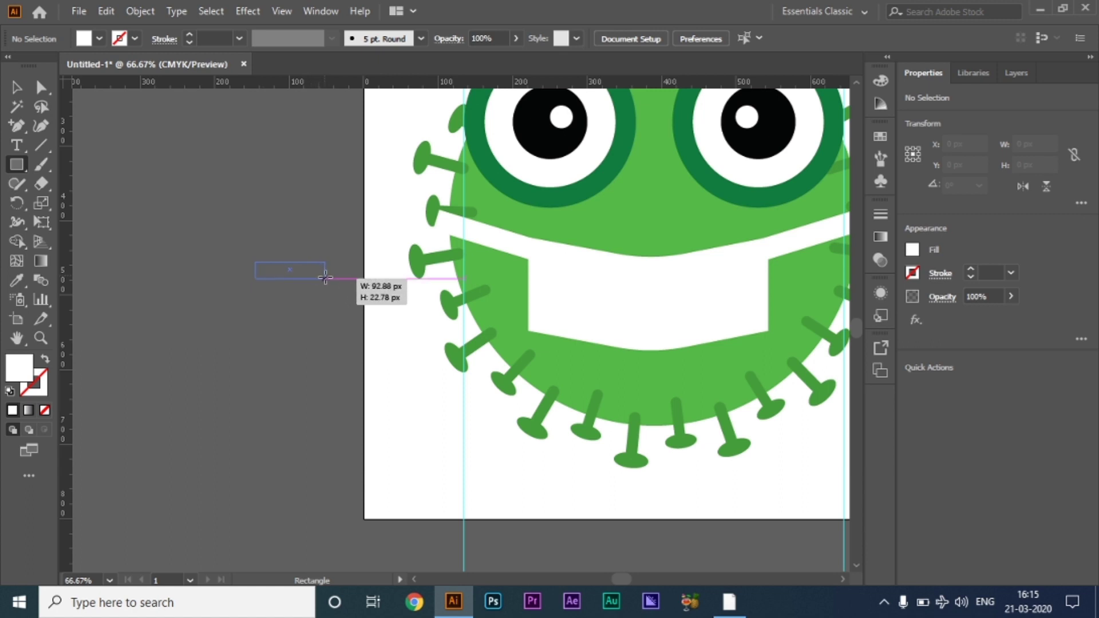
mouse_move(318, 276)
left_mouse_down()
mouse_move(554, 328)
mouse_move(503, 328)
mouse_move(487, 358)
left_mouse_up()
left_click(16, 87)
In Outline view, lower the strap onto the mask's lower-left corner
scroll(540, 356, "up", 3)
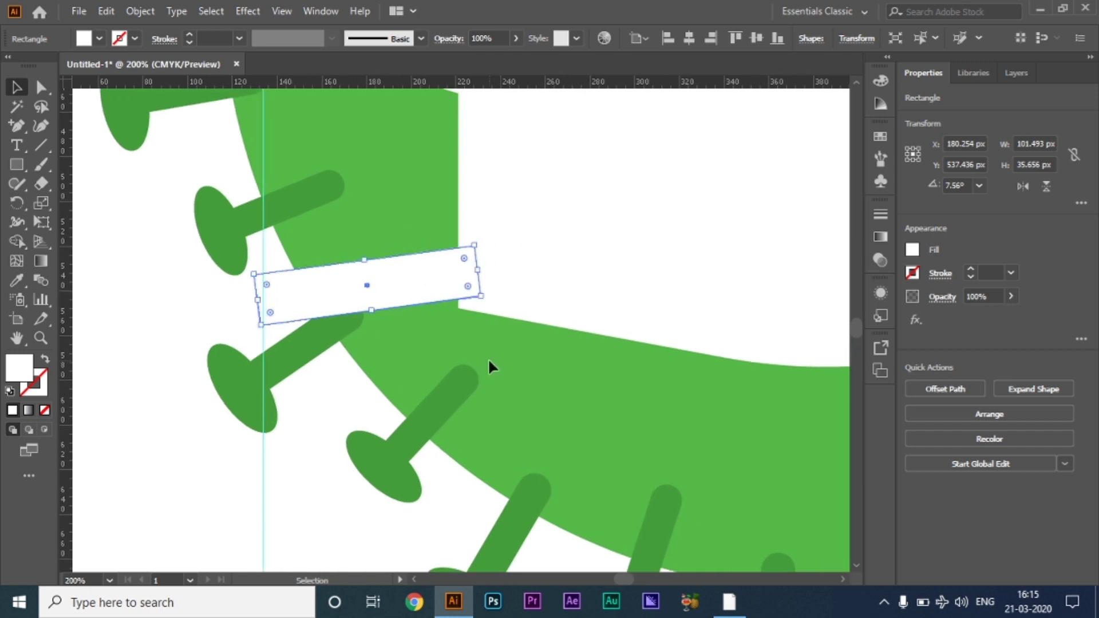
key("ctrl+y")
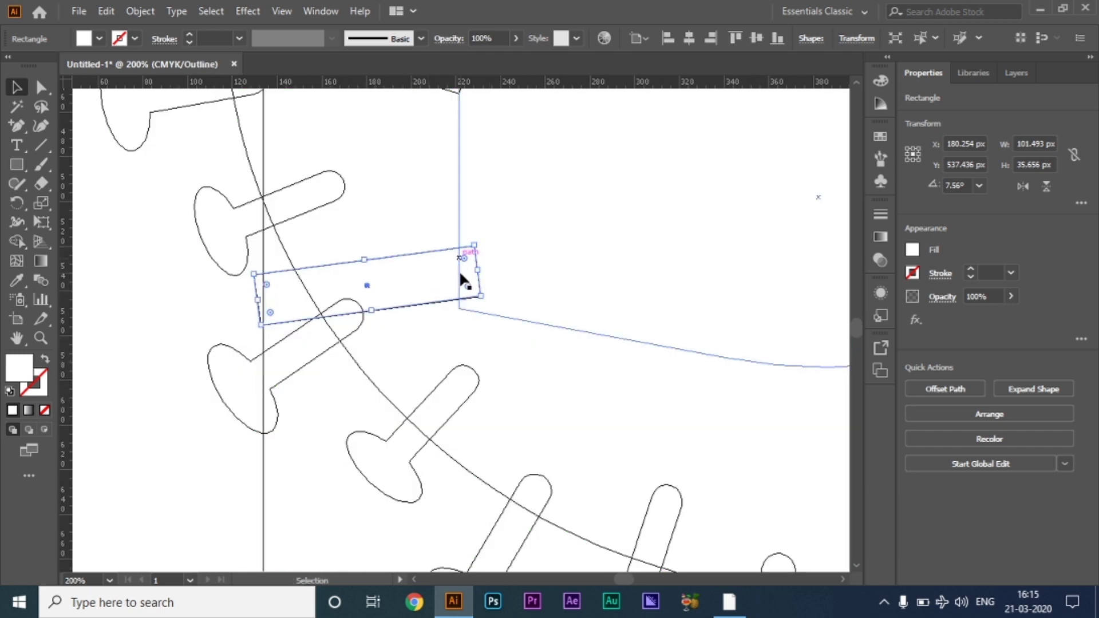
scroll(461, 269, "up", 1)
scroll(459, 275, "up", 1)
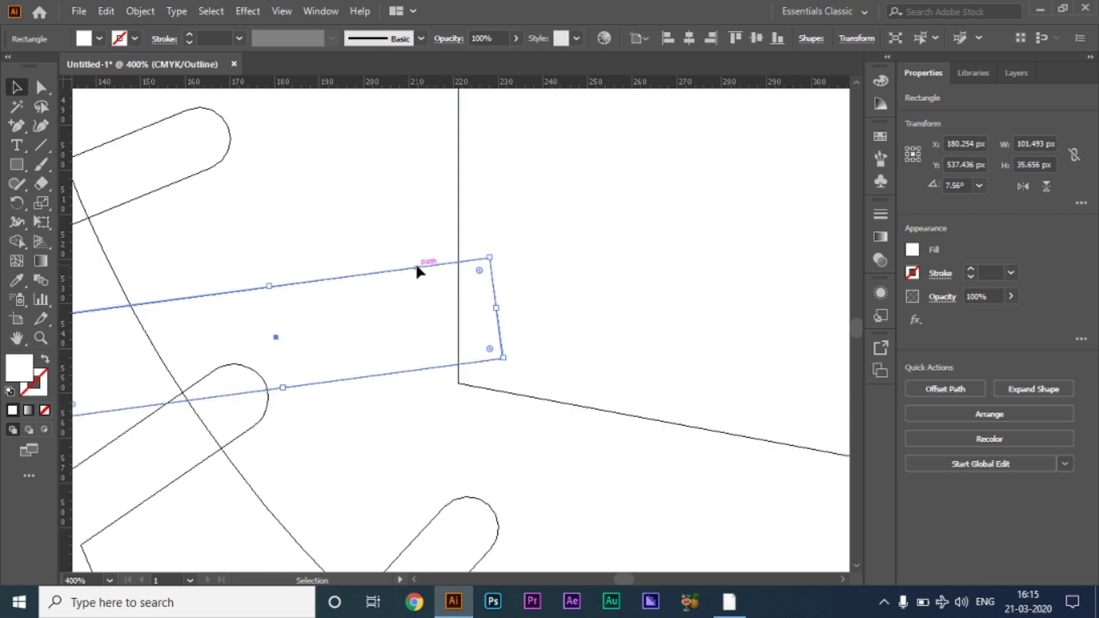
left_click_drag(416, 263, 417, 280)
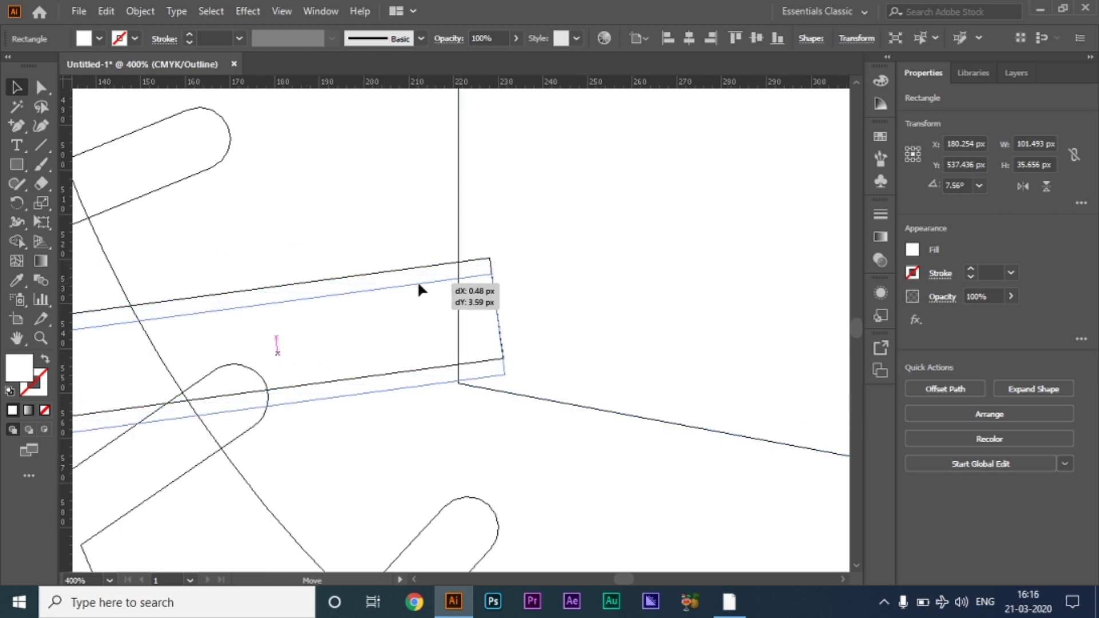
left_click_drag(418, 282, 418, 284)
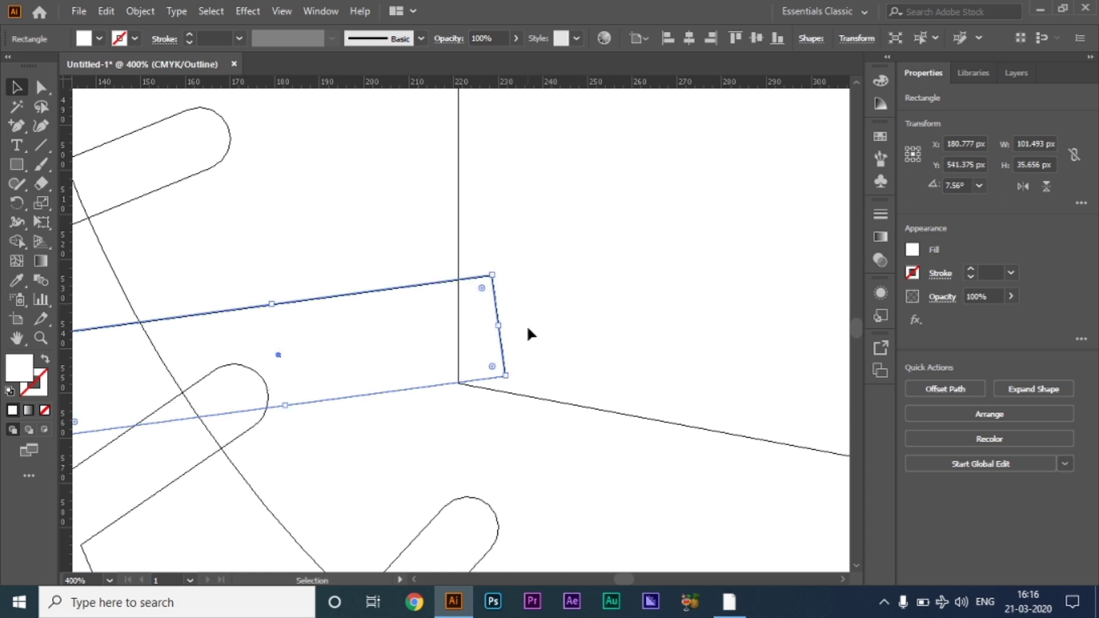
scroll(527, 324, "down", 1)
Return to full-colour Preview and scroll to view the new strap
left_click_drag(581, 297, 530, 299)
key("ctrl+y")
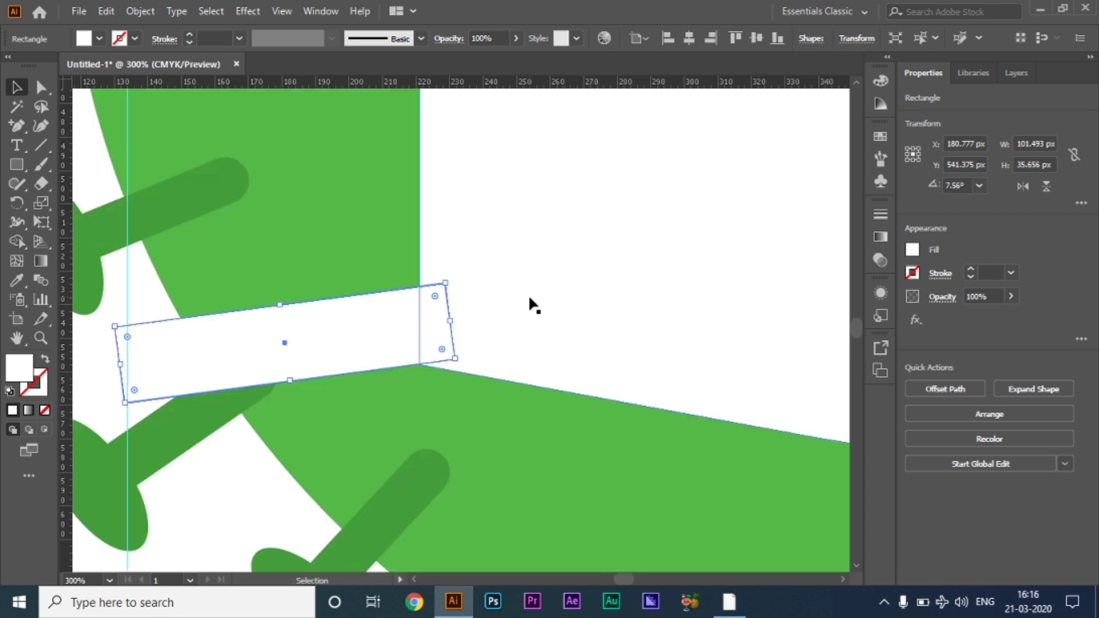
scroll(382, 342, "down", 1)
scroll(385, 342, "down", 3)
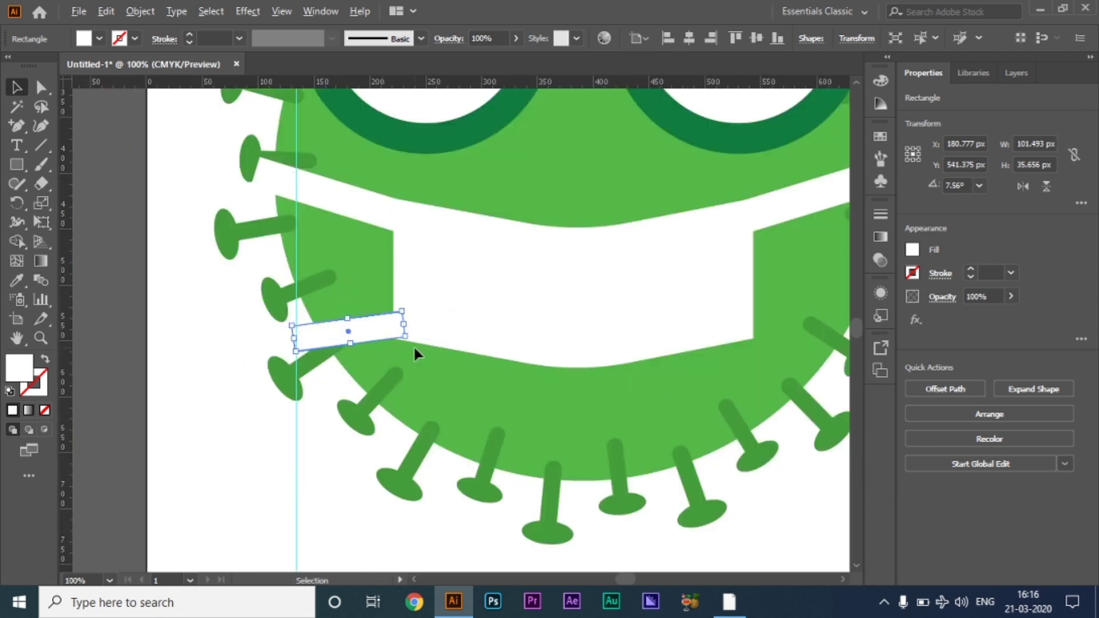
scroll(562, 366, "down", 1)
scroll(573, 375, "right", 3)
scroll(498, 373, "right", 1)
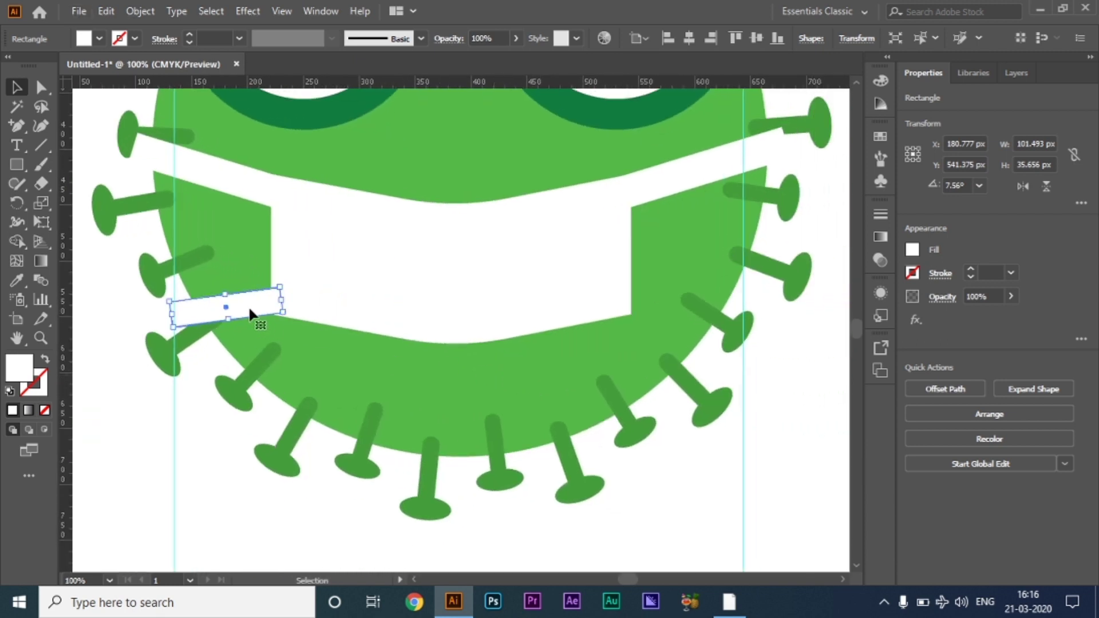
Make a vertically reflected copy of the lower strap and place it at the mask's lower-right corner
right_click(237, 301)
mouse_move(287, 486)
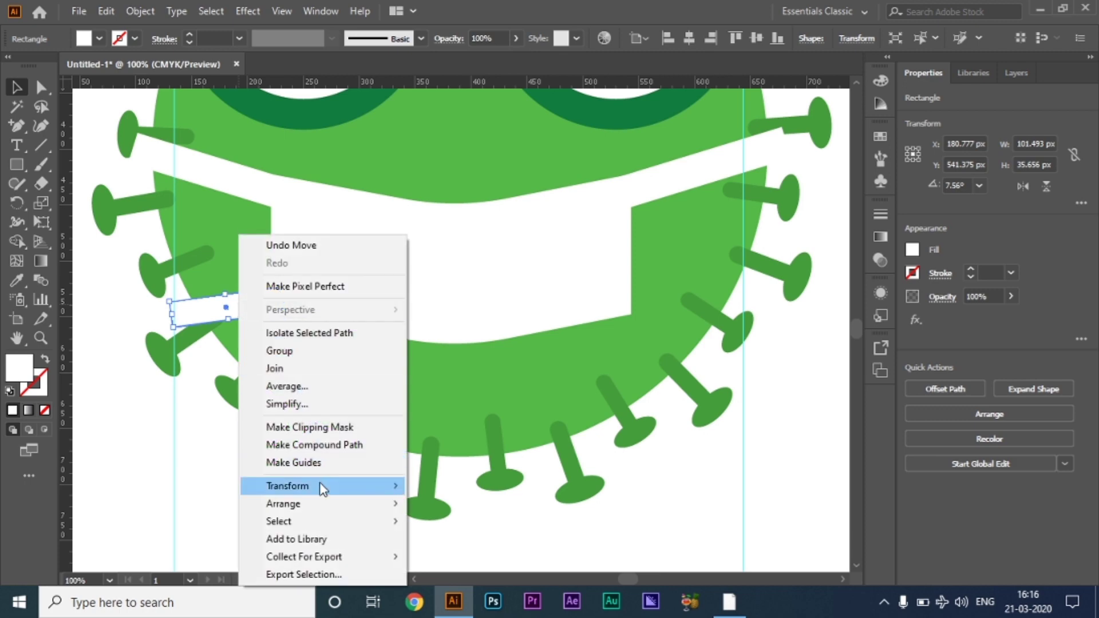
left_click(467, 404)
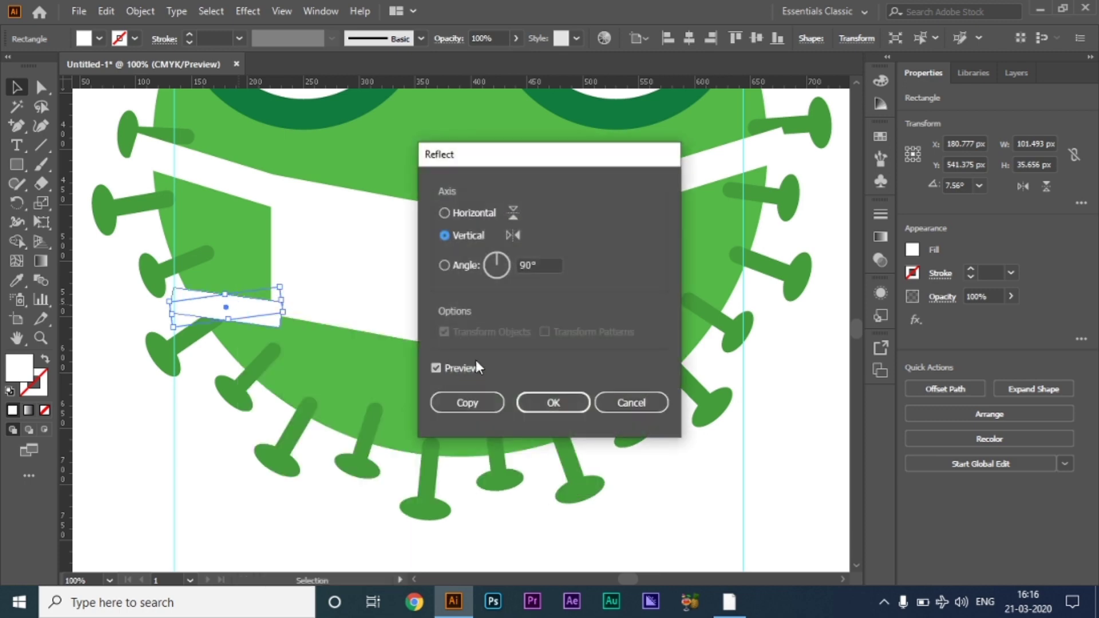
left_click(464, 402)
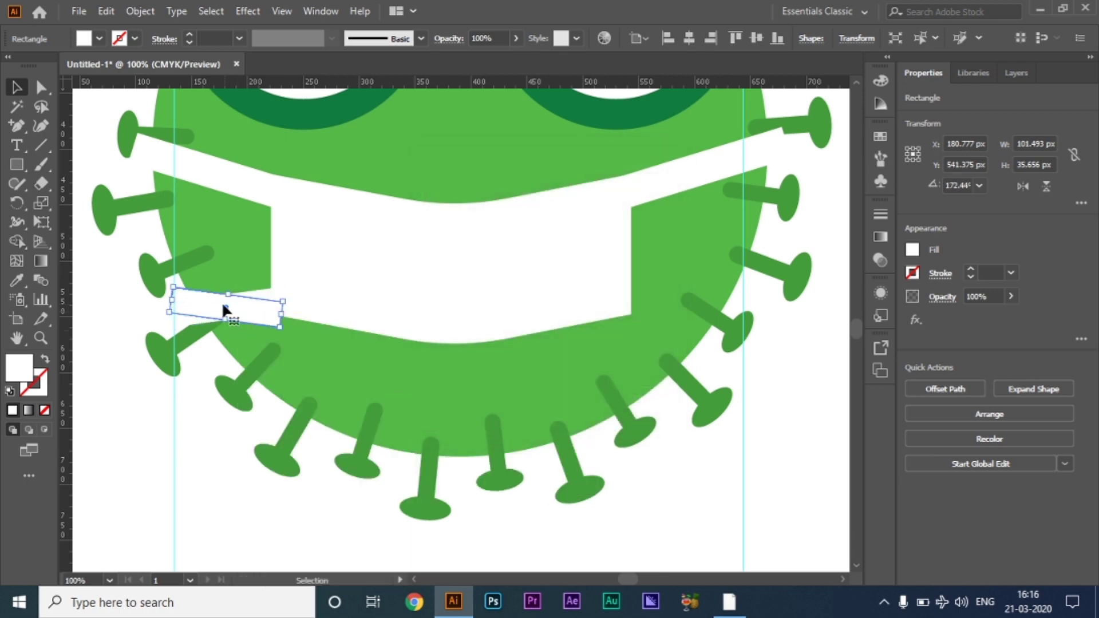
left_click_drag(223, 306, 680, 324)
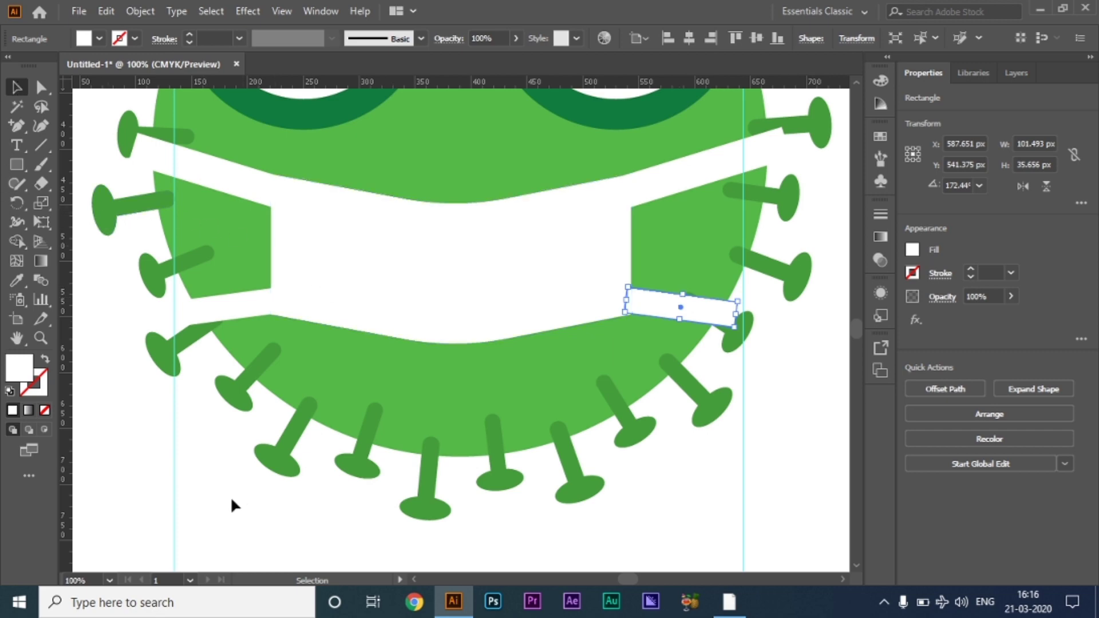
left_click(355, 487)
Center the virus in view, select all its artwork and group it, then undo the grouping
scroll(355, 484, "down", 1)
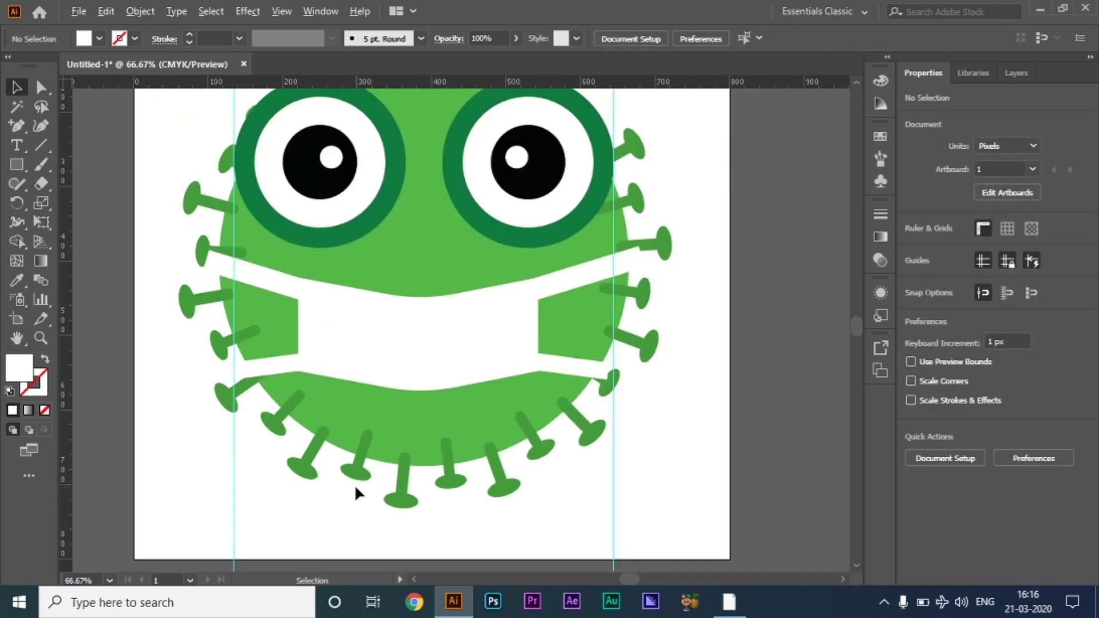
scroll(355, 484, "down", 1)
scroll(355, 484, "down", 1)
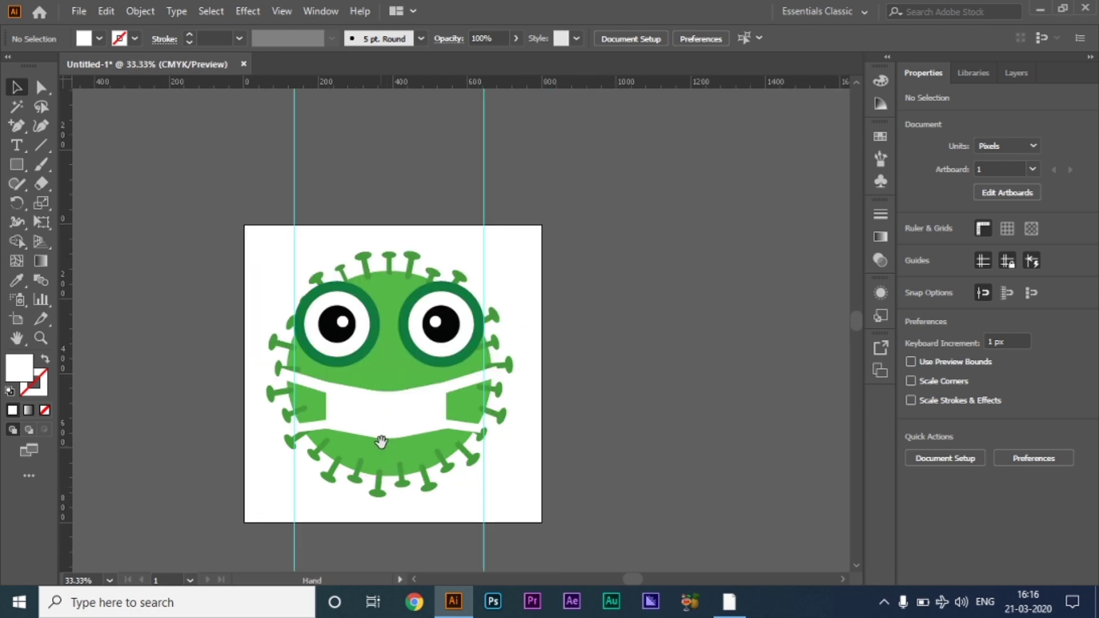
left_click_drag(380, 442, 429, 400)
scroll(346, 445, "up", 1)
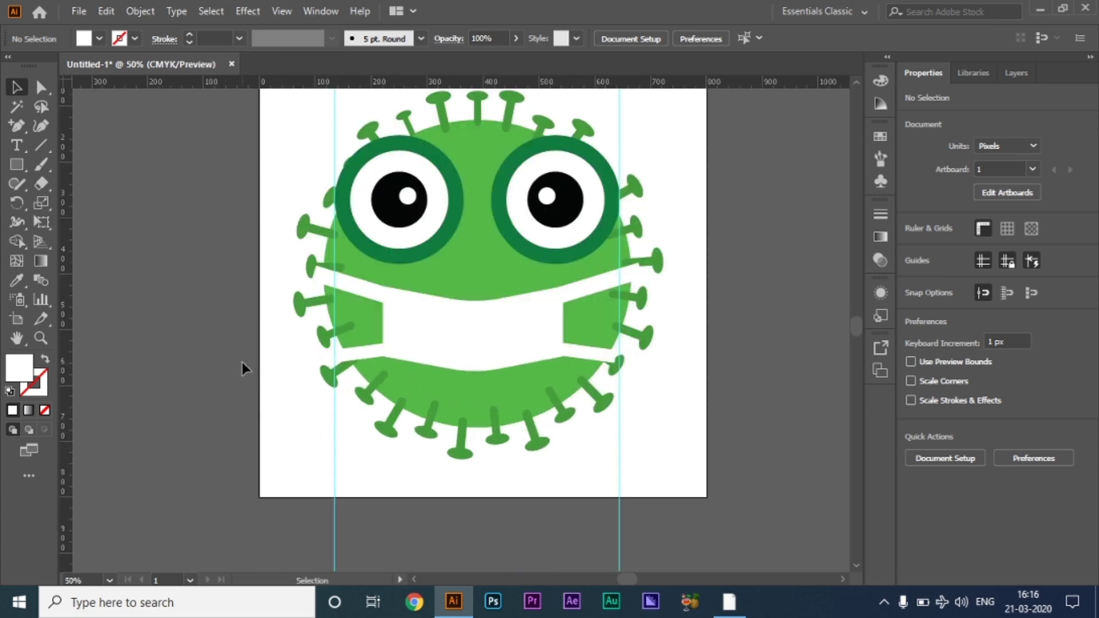
left_click_drag(242, 362, 172, 396)
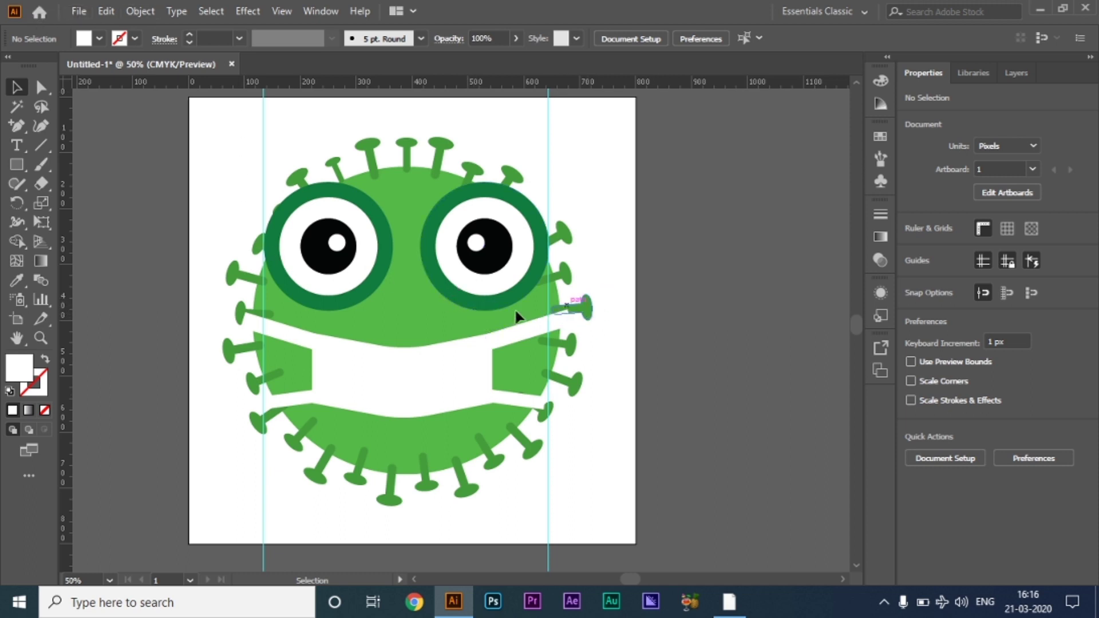
left_click_drag(196, 126, 667, 503)
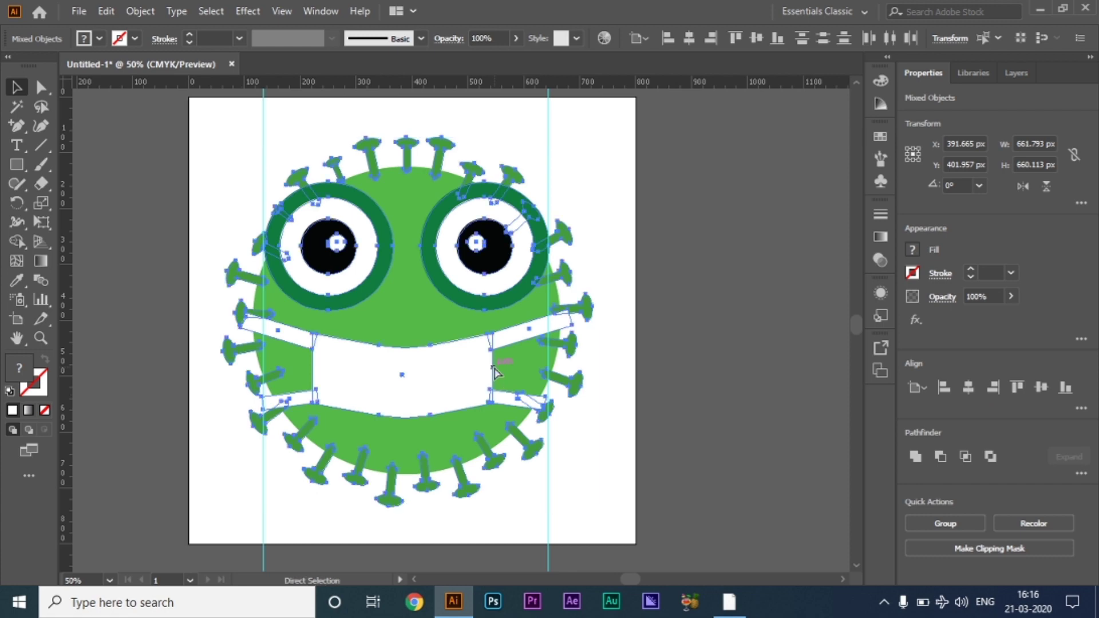
key("ctrl+g")
right_click(410, 294)
left_click(463, 305)
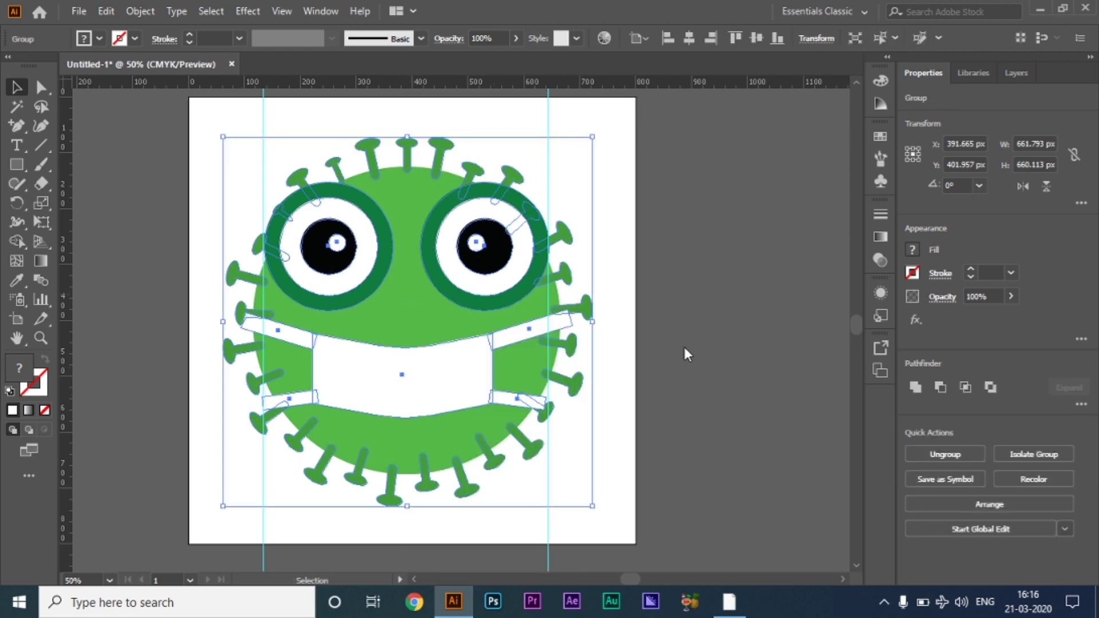
left_click(682, 349)
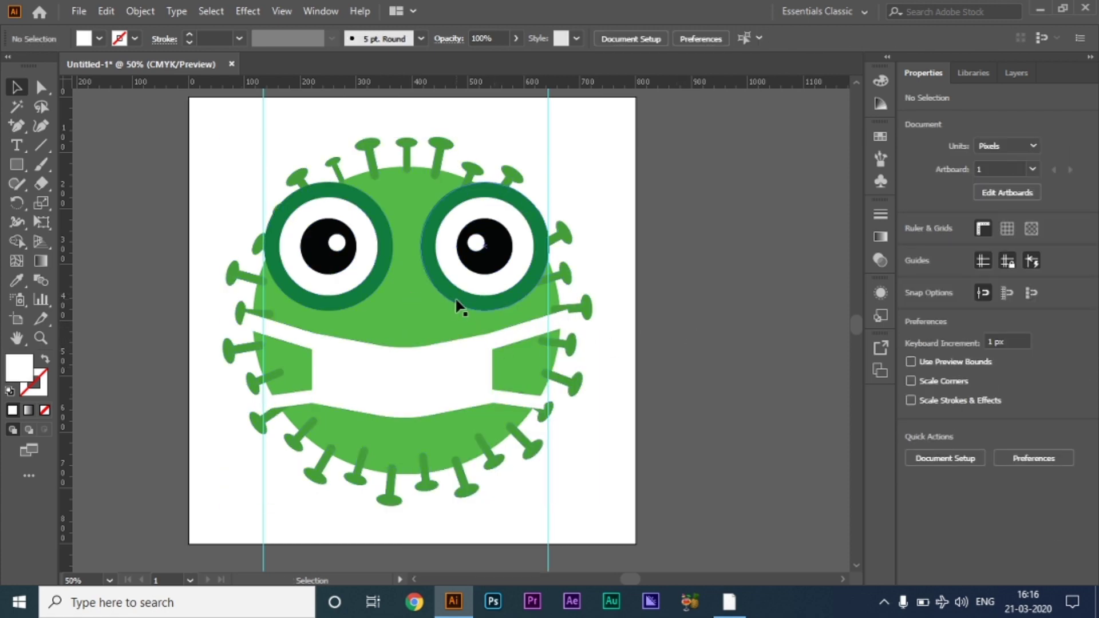
Hide the rulers with Ctrl+R and hide the guides
key("ctrl+r")
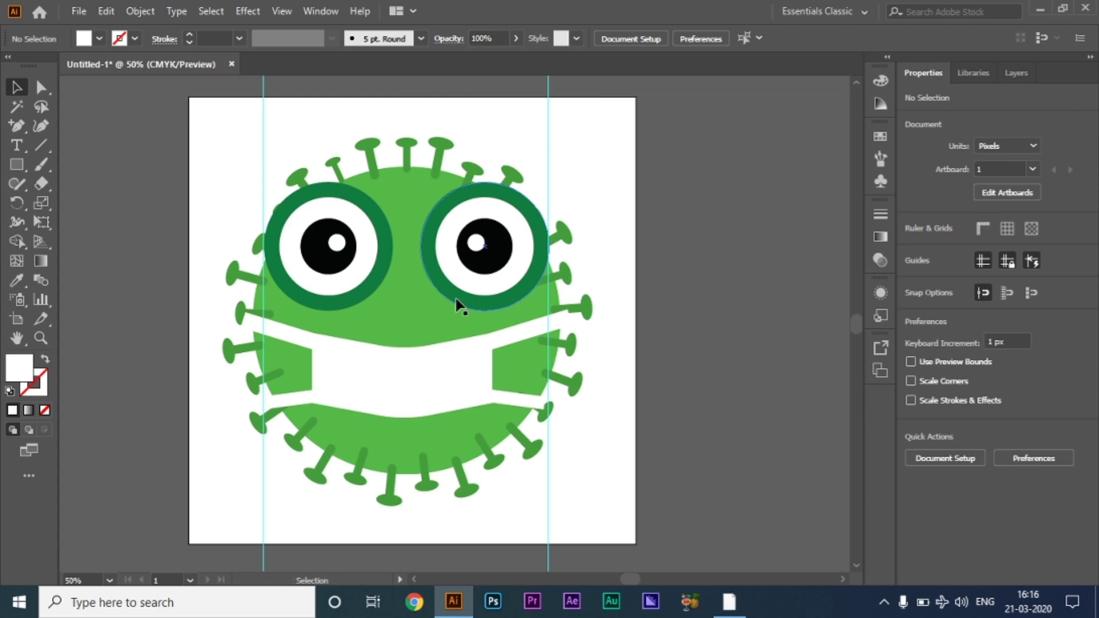
right_click(547, 120)
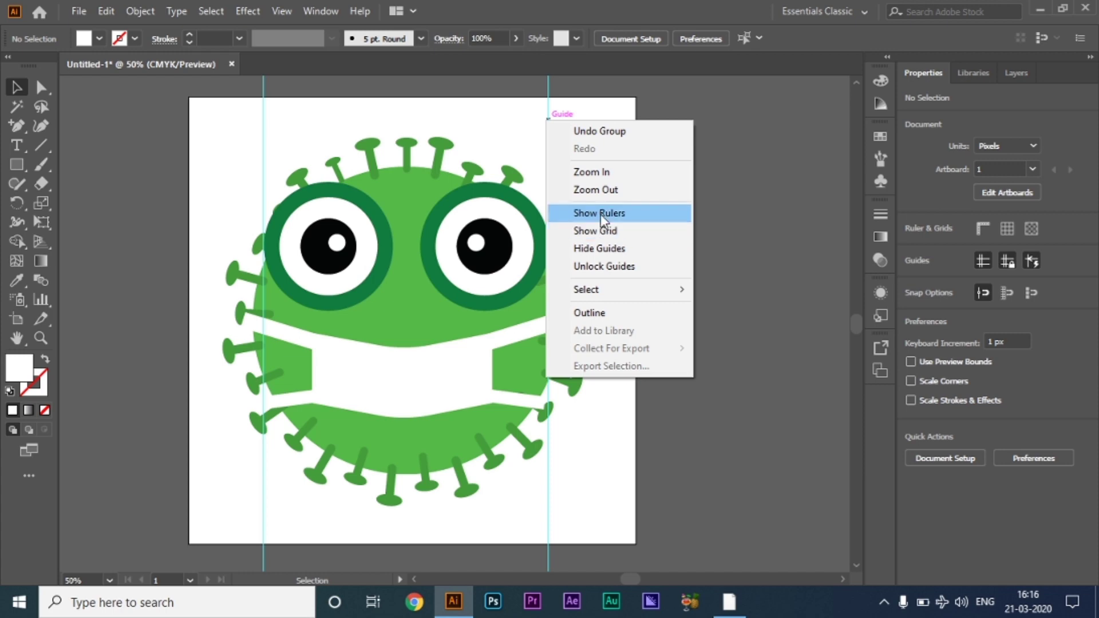
left_click(608, 249)
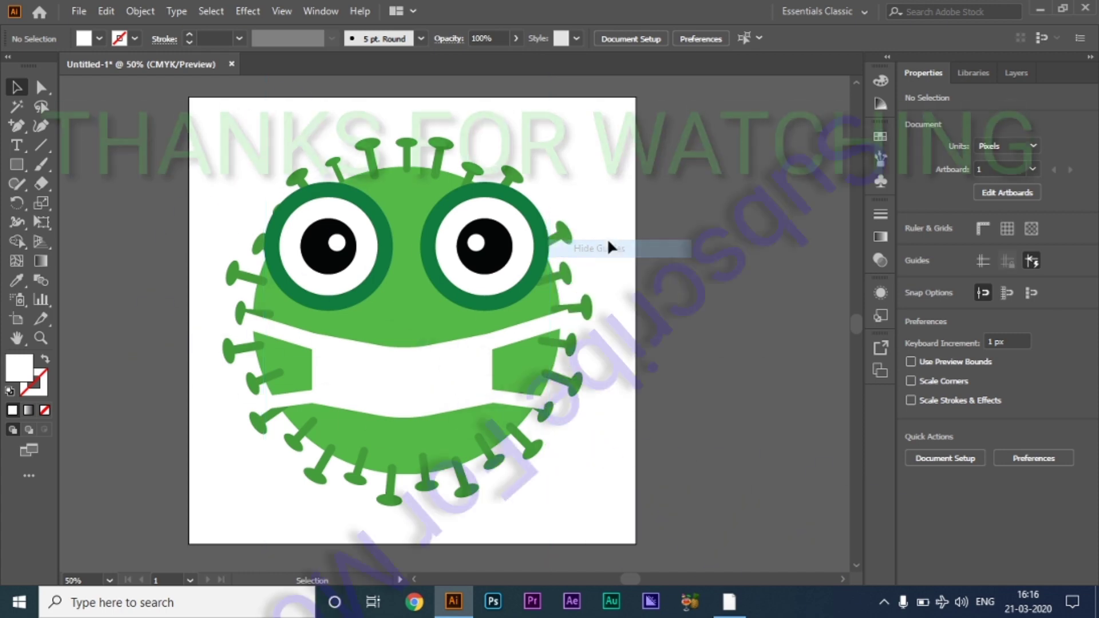